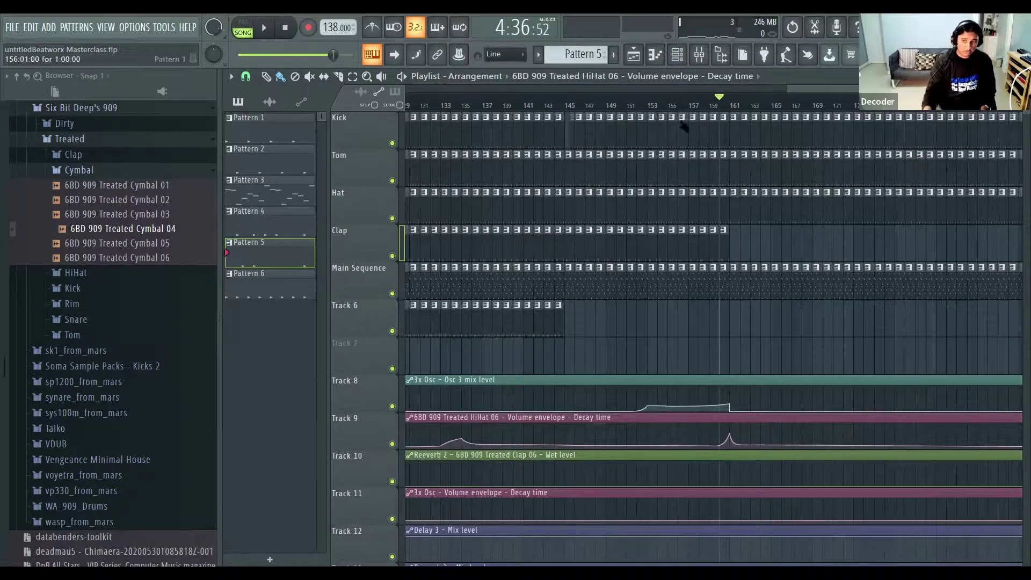
Save the project and look over the mixer and the full playlist arrangement.
{"action": "key", "text": "ctrl+s"}
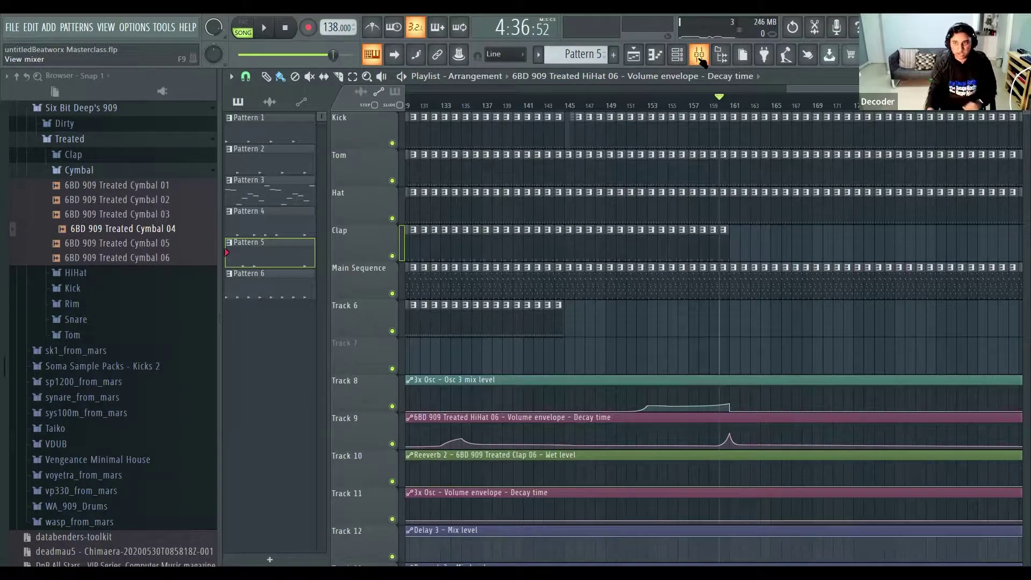
{"action": "key", "text": "F9"}
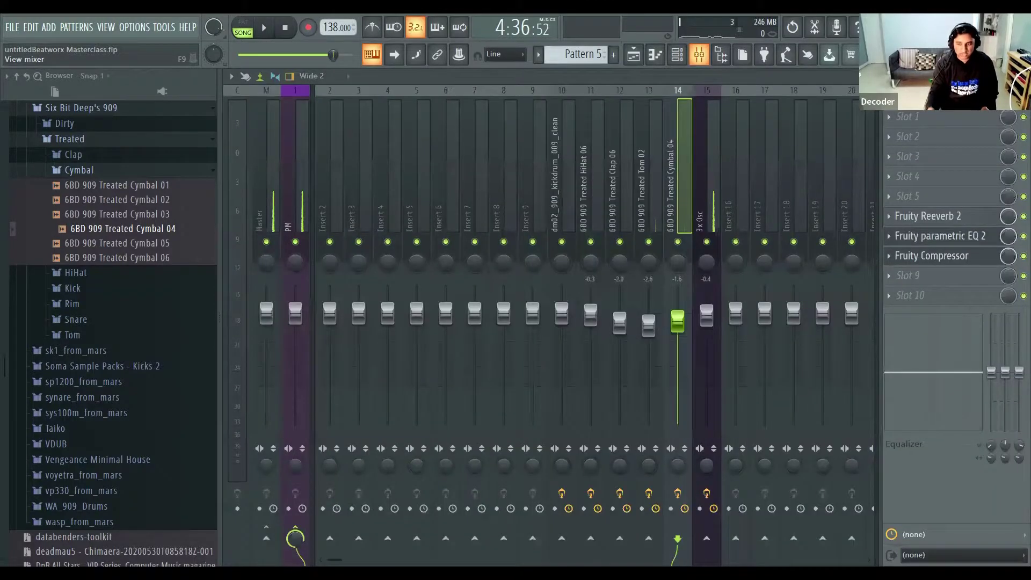
{"action": "key", "text": "F9"}
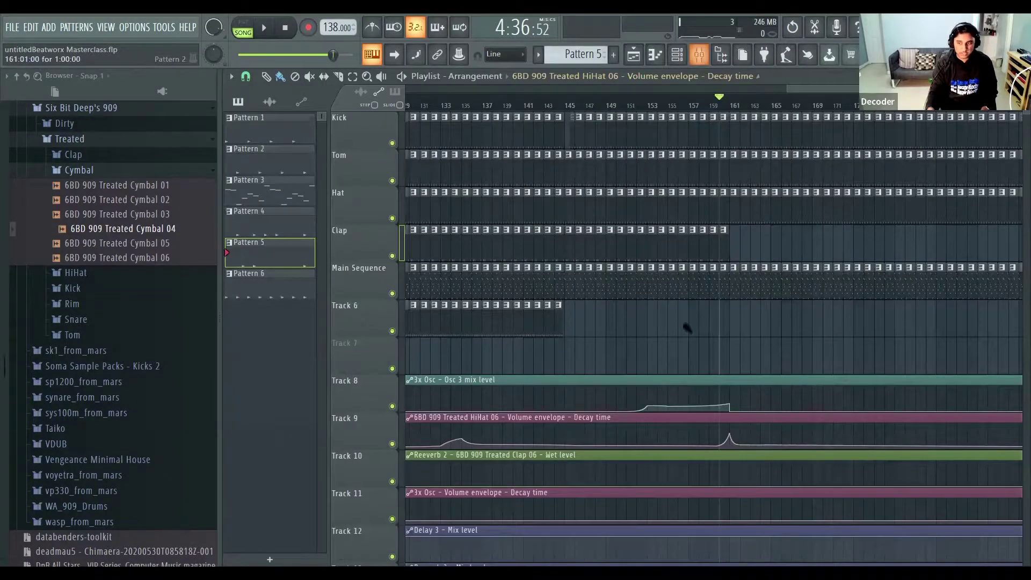
{"action": "scroll", "coordinate": [642, 270], "scroll_direction": "down", "scroll_amount": 1}
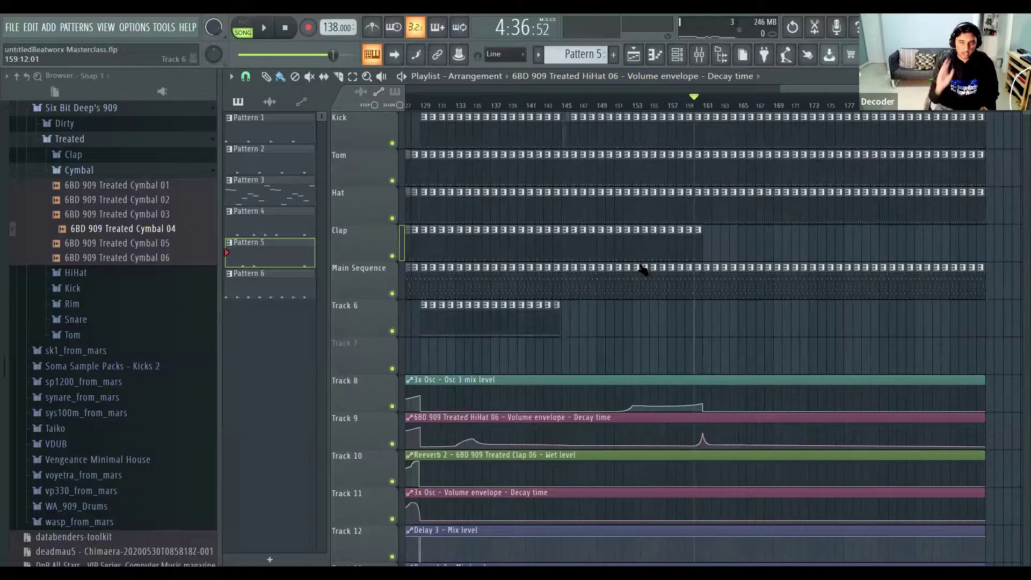
{"action": "scroll", "coordinate": [643, 270], "scroll_direction": "down", "scroll_amount": 2}
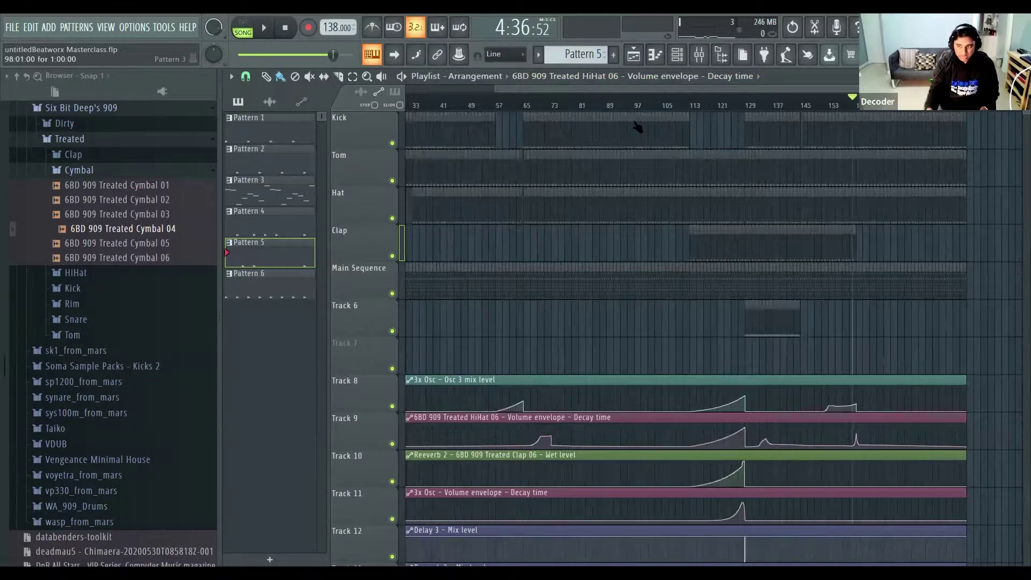
{"action": "scroll", "coordinate": [675, 213], "scroll_direction": "down", "scroll_amount": 1}
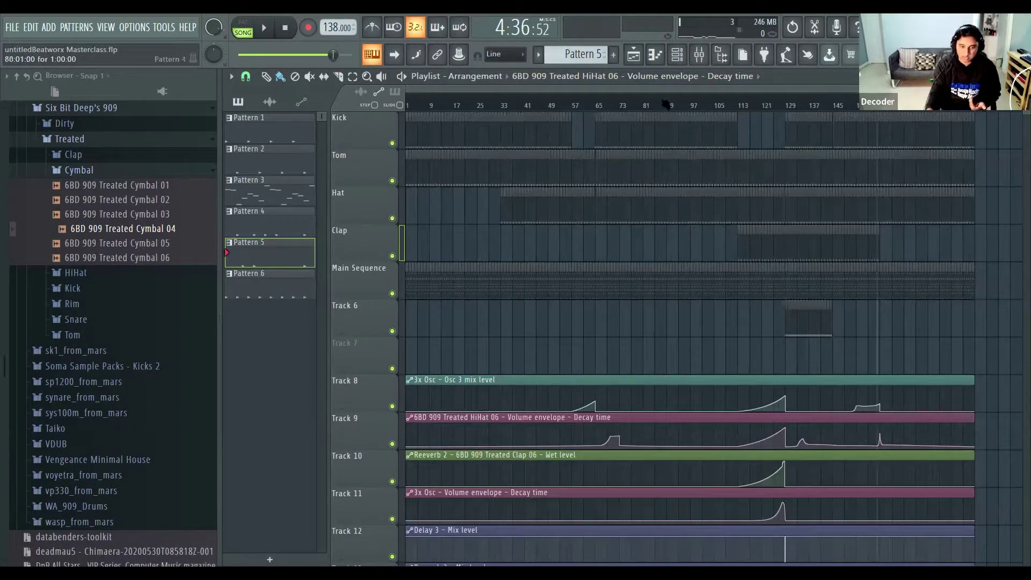
{"action": "left_click", "coordinate": [701, 56]}
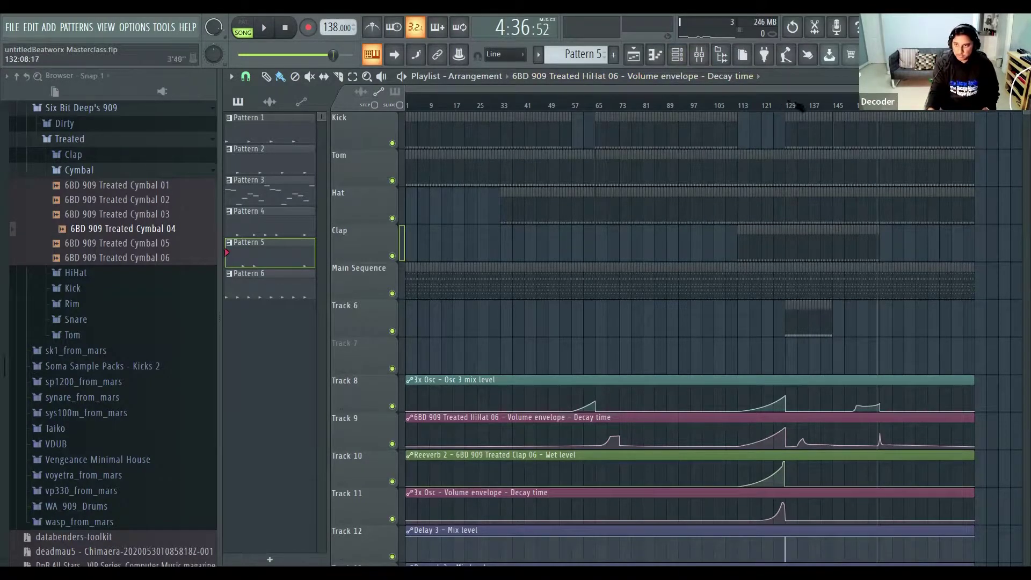
Move the playhead to about bar 132 and rename Track 6 to Ride.
{"action": "left_click", "coordinate": [798, 106]}
{"action": "right_click", "coordinate": [372, 317]}
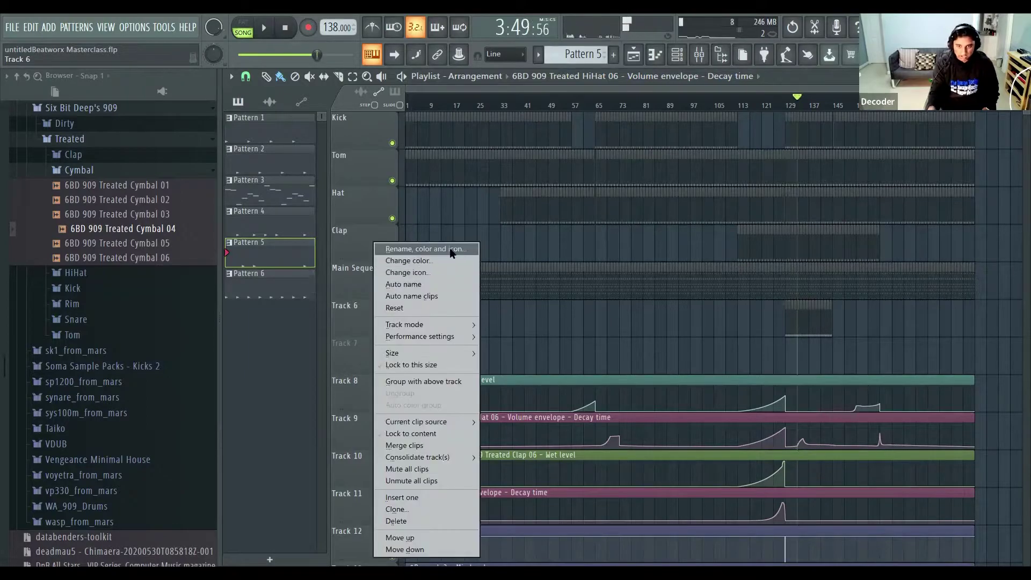
{"action": "left_click", "coordinate": [456, 250]}
{"action": "type", "text": "Ride"}
{"action": "key", "text": "Return"}
Copy the block of Ride clips starting at bar 129 to bars 49–64 on the same track.
{"action": "left_click", "coordinate": [826, 333]}
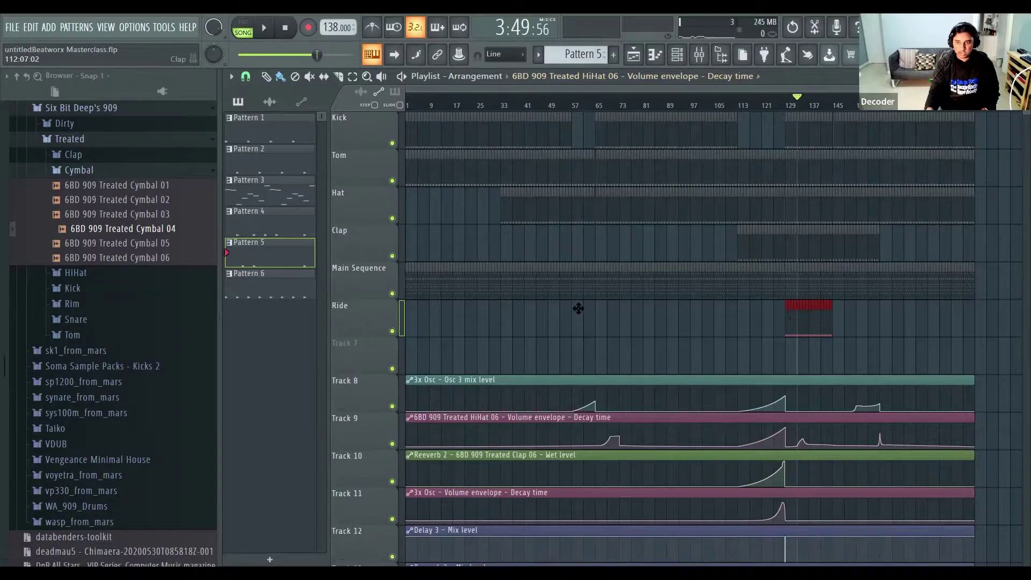
{"action": "left_click", "coordinate": [566, 310]}
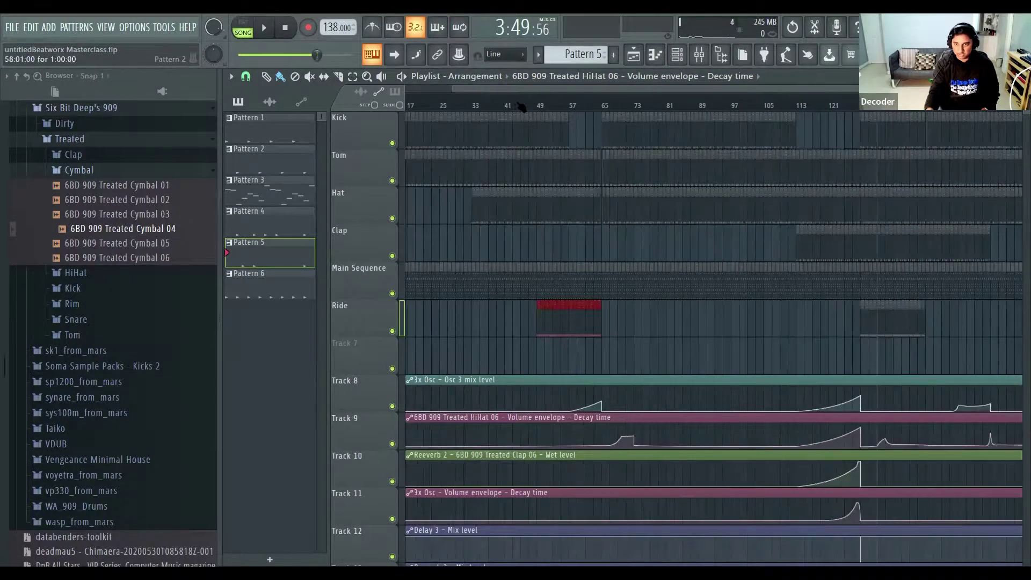
{"action": "scroll", "coordinate": [529, 244], "scroll_direction": "up", "scroll_amount": 2}
During playback from about bar 47, shape two rising peaks in the HiHat 06 decay time automation, ending near bars 57 and 65.
{"action": "key", "text": "space"}
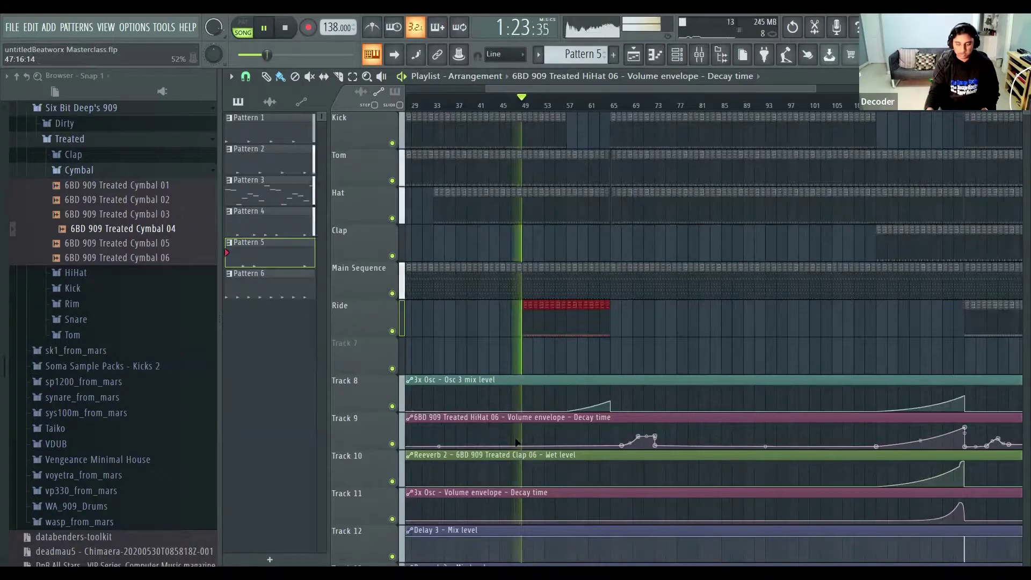
{"action": "left_click", "coordinate": [521, 445]}
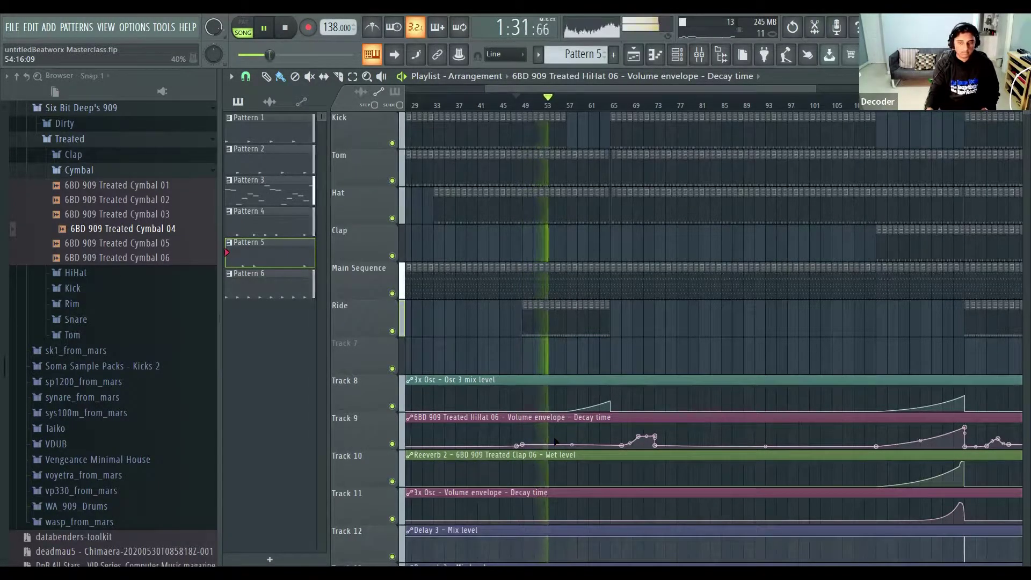
{"action": "left_click_drag", "start_coordinate": [559, 446], "coordinate": [563, 435]}
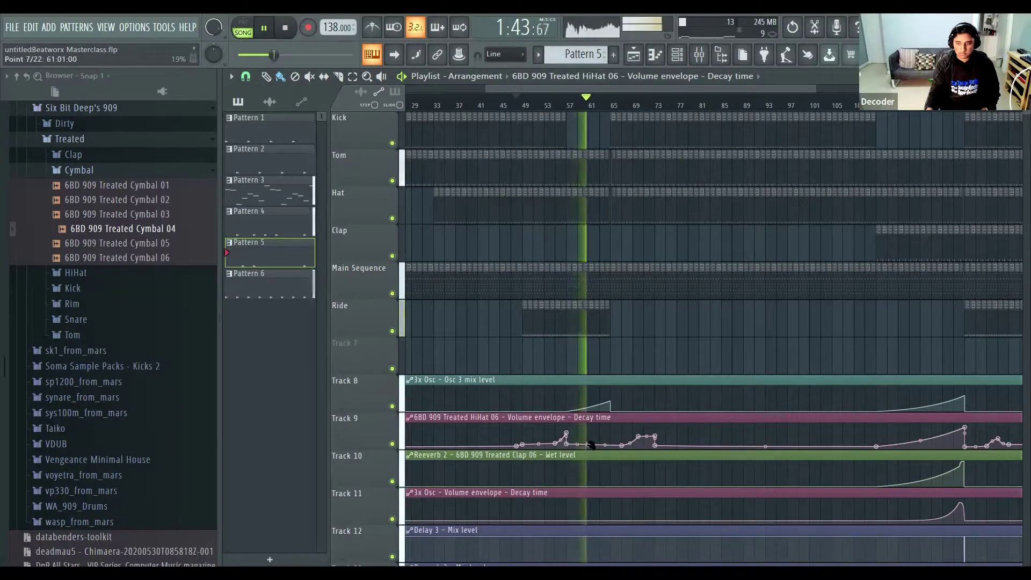
{"action": "left_click_drag", "start_coordinate": [594, 444], "coordinate": [594, 433]}
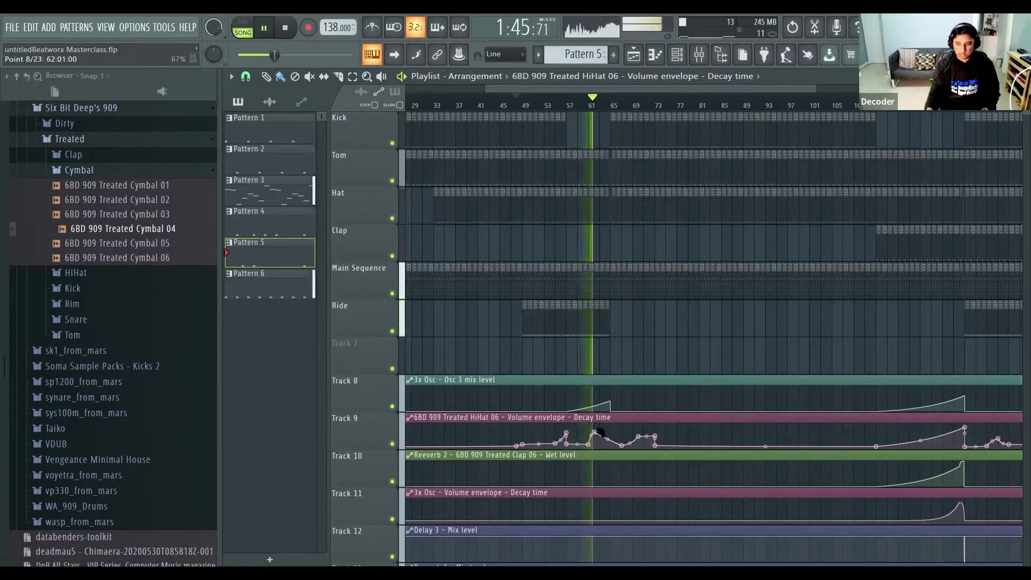
{"action": "right_click", "coordinate": [614, 429]}
{"action": "left_click", "coordinate": [614, 429]}
{"action": "left_click_drag", "start_coordinate": [613, 427], "coordinate": [609, 427]}
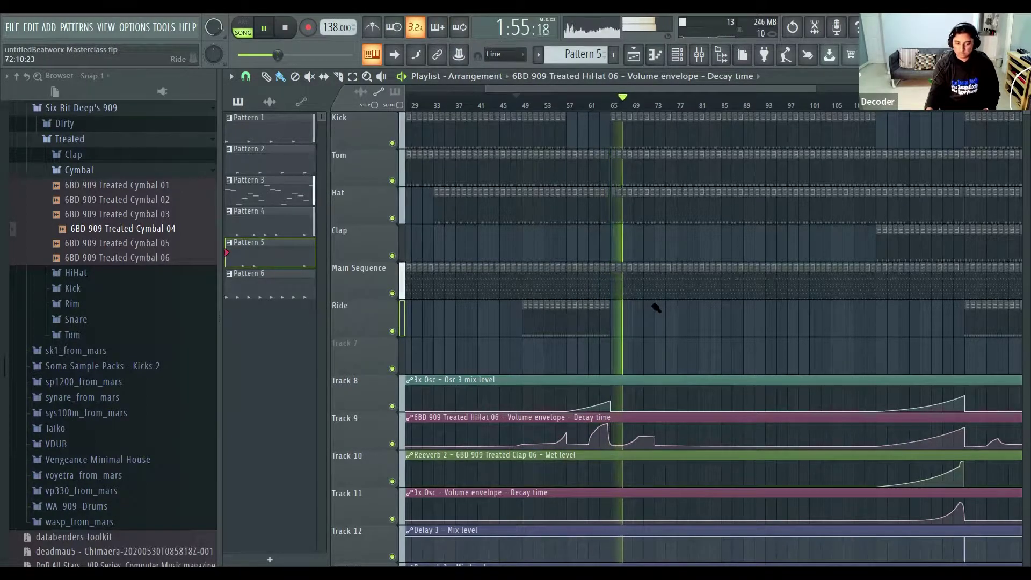
{"action": "key", "text": "space"}
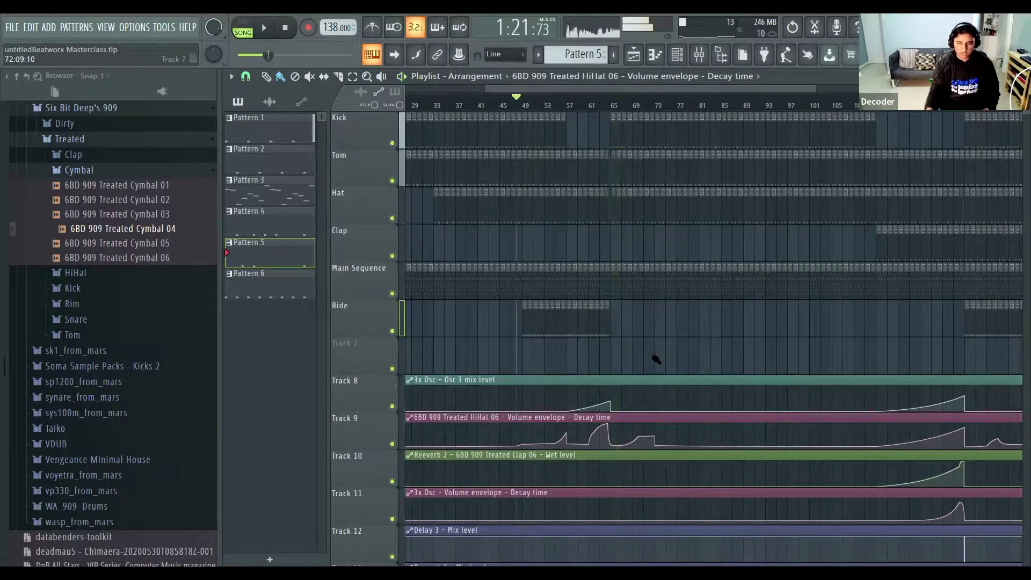
Examine the new Ride section and the HiHat 06 decay time automation between bars 49 and 65.
{"action": "scroll", "coordinate": [495, 295], "scroll_direction": "up", "scroll_amount": 3, "text": "ctrl"}
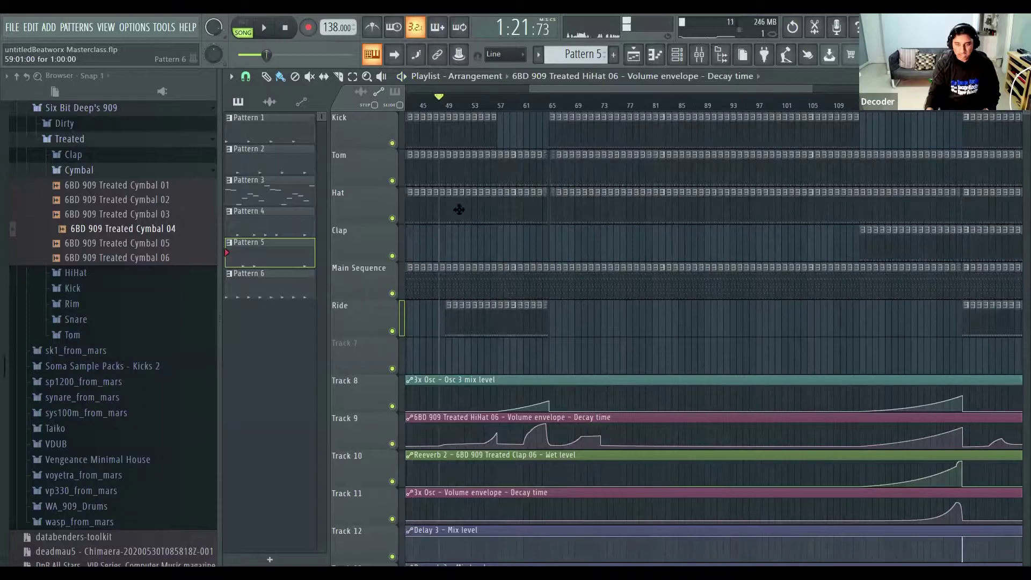
{"action": "scroll", "coordinate": [452, 305], "scroll_direction": "down", "scroll_amount": 1, "text": "ctrl"}
{"action": "left_click", "coordinate": [455, 102]}
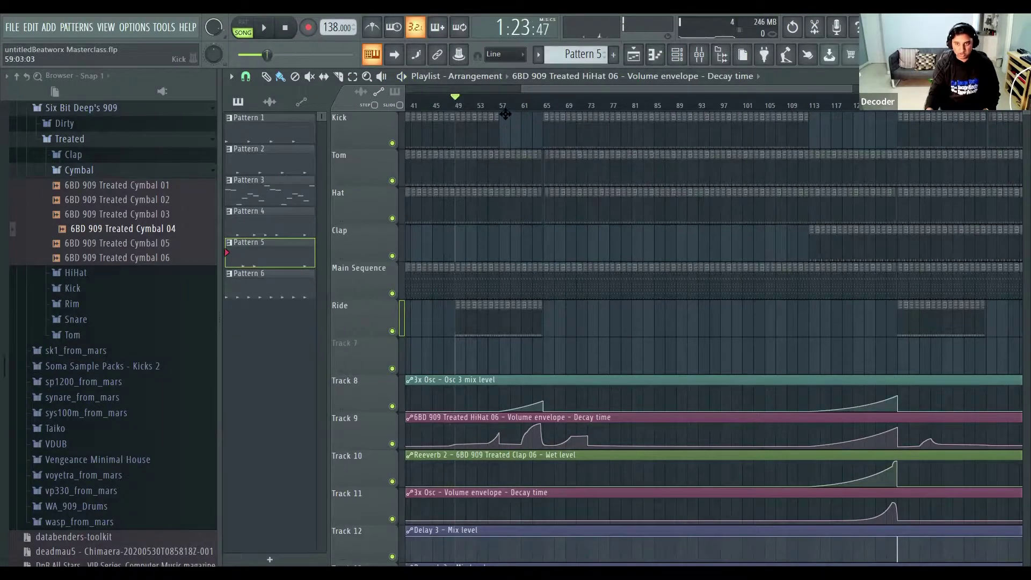
{"action": "left_click", "coordinate": [537, 105]}
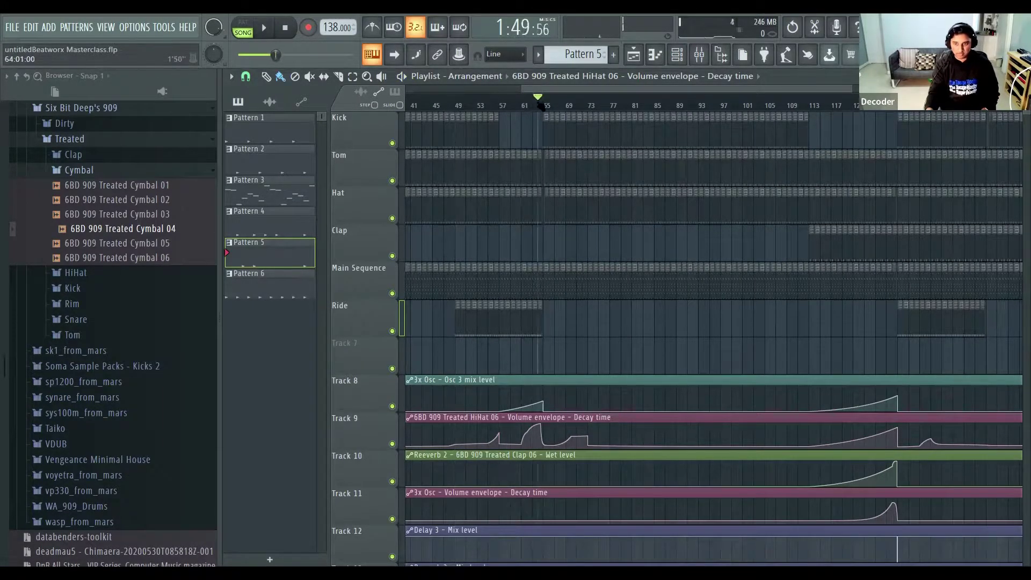
{"action": "scroll", "coordinate": [425, 310], "scroll_direction": "up", "scroll_amount": 1, "text": "ctrl"}
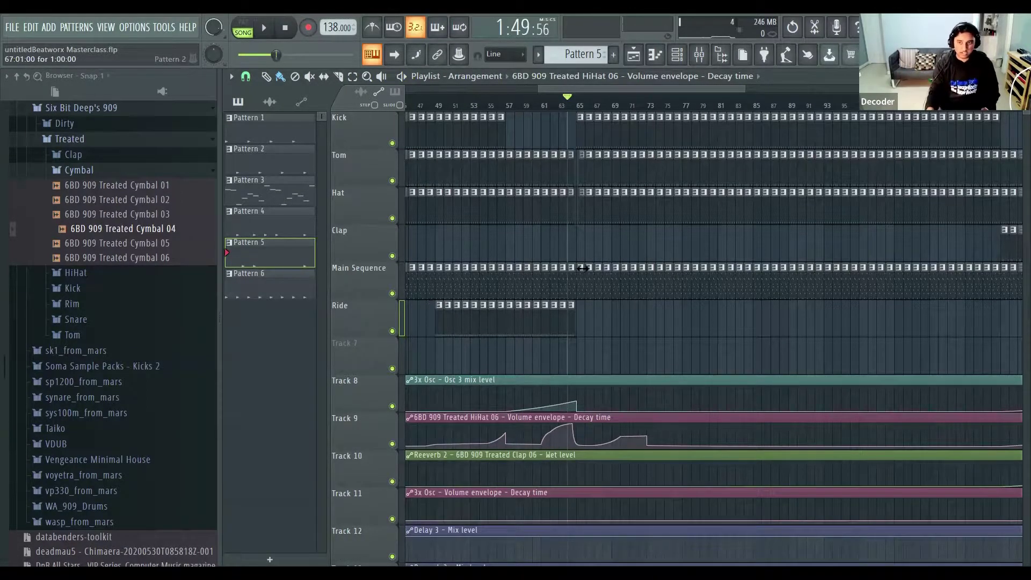
{"action": "scroll", "coordinate": [565, 168], "scroll_direction": "up", "scroll_amount": 3, "text": "ctrl"}
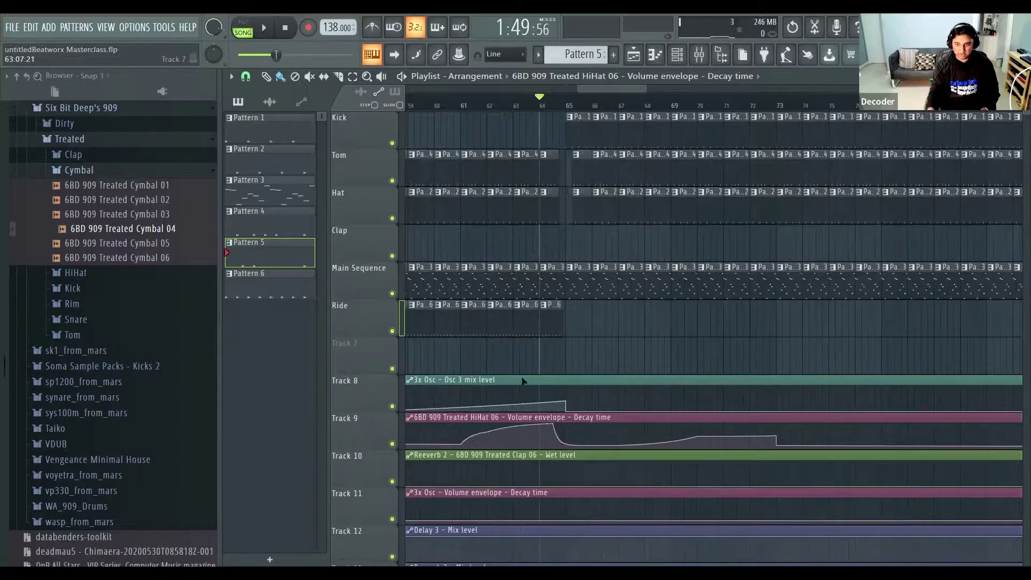
{"action": "scroll", "coordinate": [465, 436], "scroll_direction": "down", "scroll_amount": 3, "text": "ctrl"}
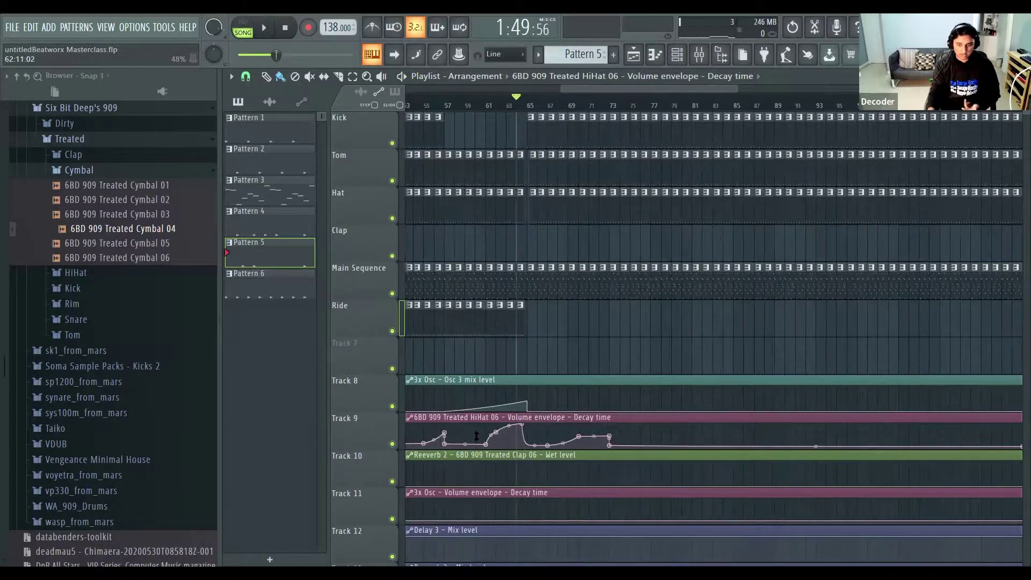
{"action": "scroll", "coordinate": [476, 436], "scroll_direction": "down", "scroll_amount": 3, "text": "ctrl"}
{"action": "left_click", "coordinate": [479, 416]}
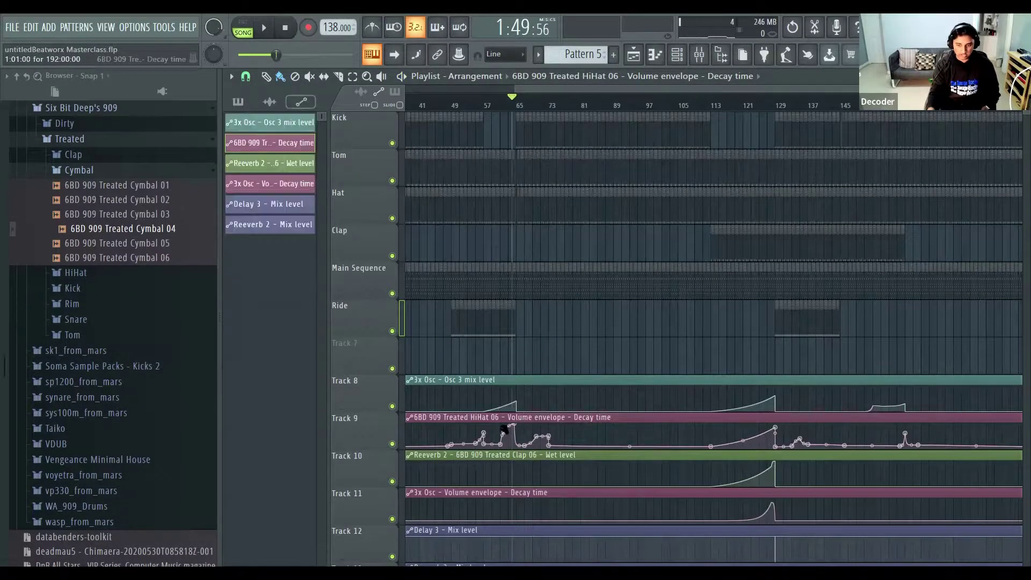
Listen to the build-up from about bar 56, and to the transition into bar 65 starting from bar 64.
{"action": "scroll", "coordinate": [462, 397], "scroll_direction": "up", "scroll_amount": 1, "text": "ctrl"}
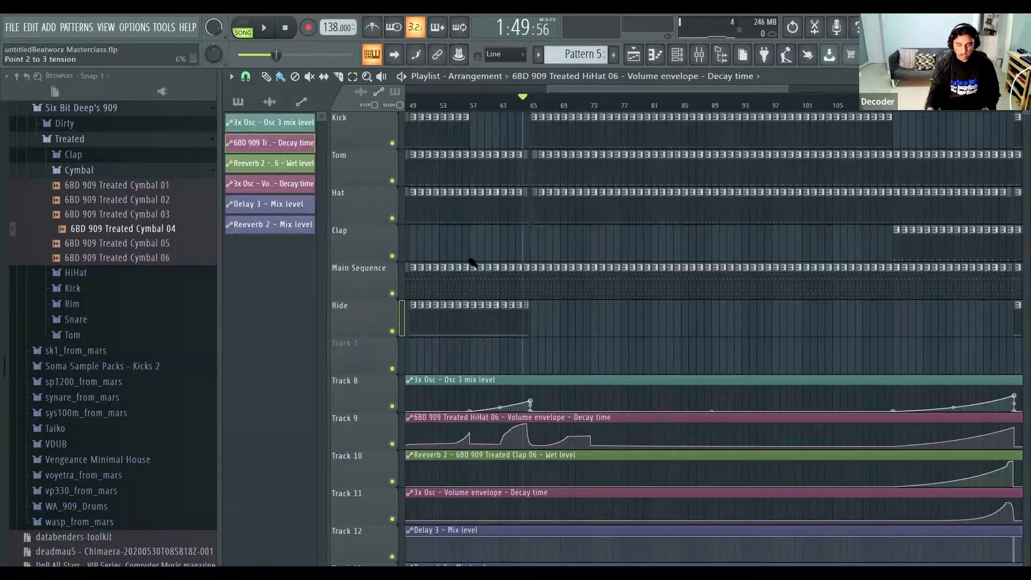
{"action": "scroll", "coordinate": [470, 273], "scroll_direction": "up", "scroll_amount": 1, "text": "ctrl"}
{"action": "key", "text": "space"}
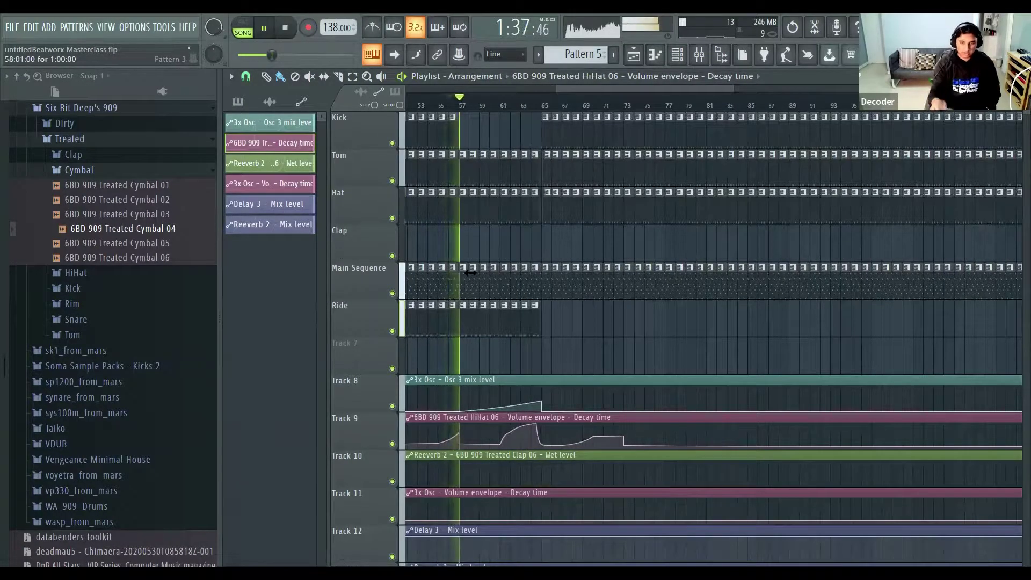
{"action": "key", "text": "space"}
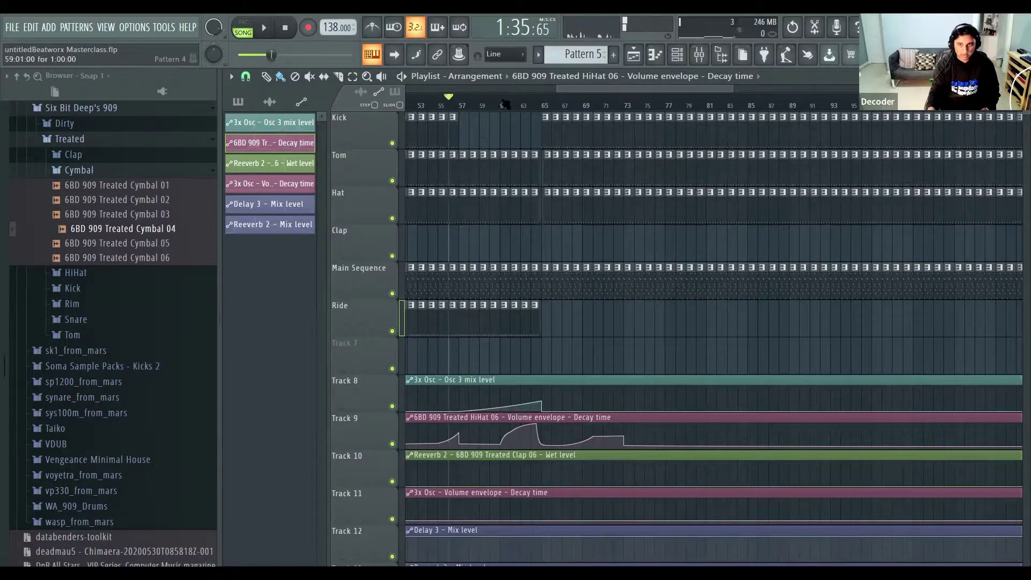
{"action": "left_click_drag", "start_coordinate": [509, 102], "coordinate": [535, 99]}
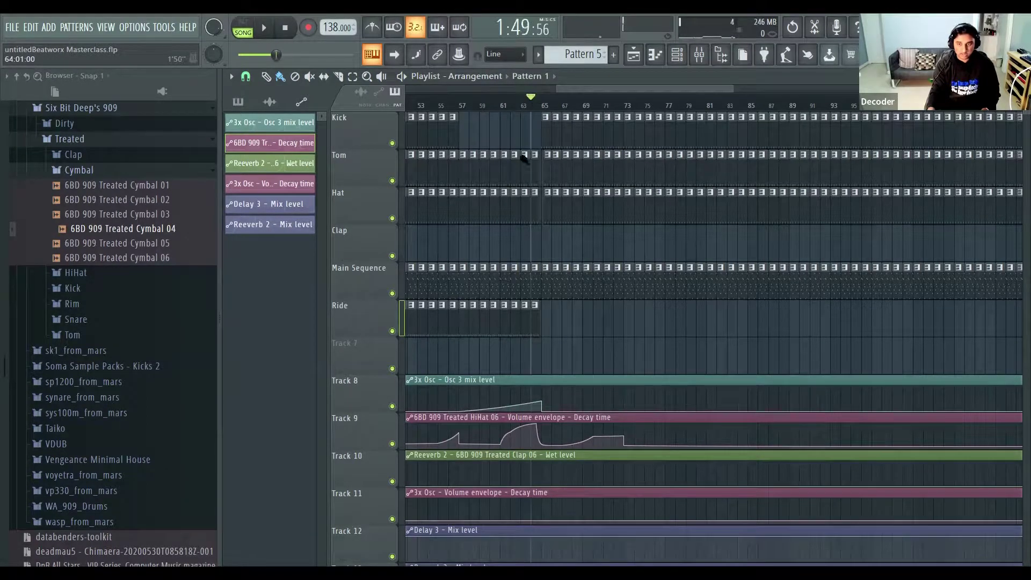
{"action": "key", "text": "space"}
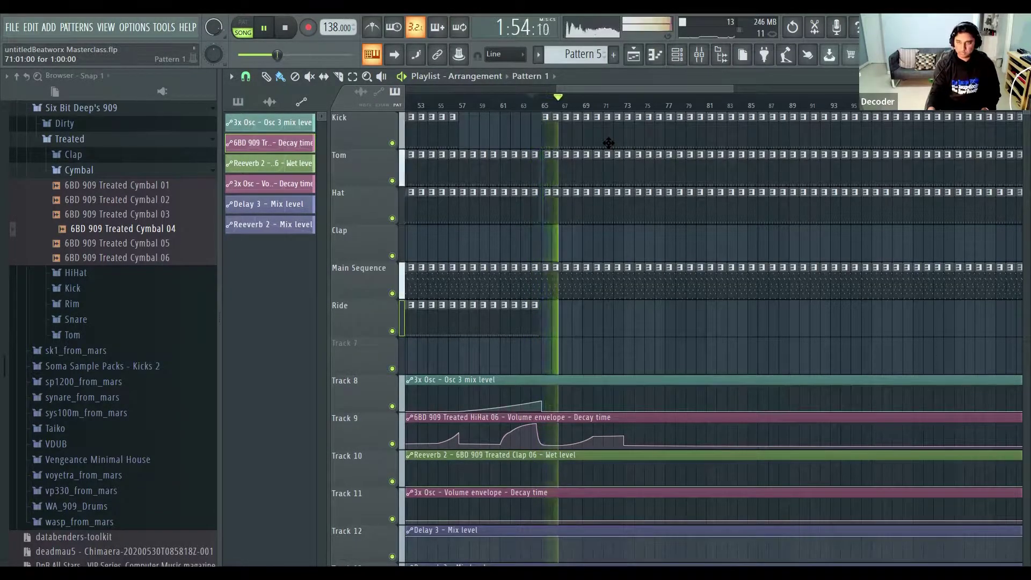
{"action": "scroll", "coordinate": [612, 369], "scroll_direction": "down", "scroll_amount": 2}
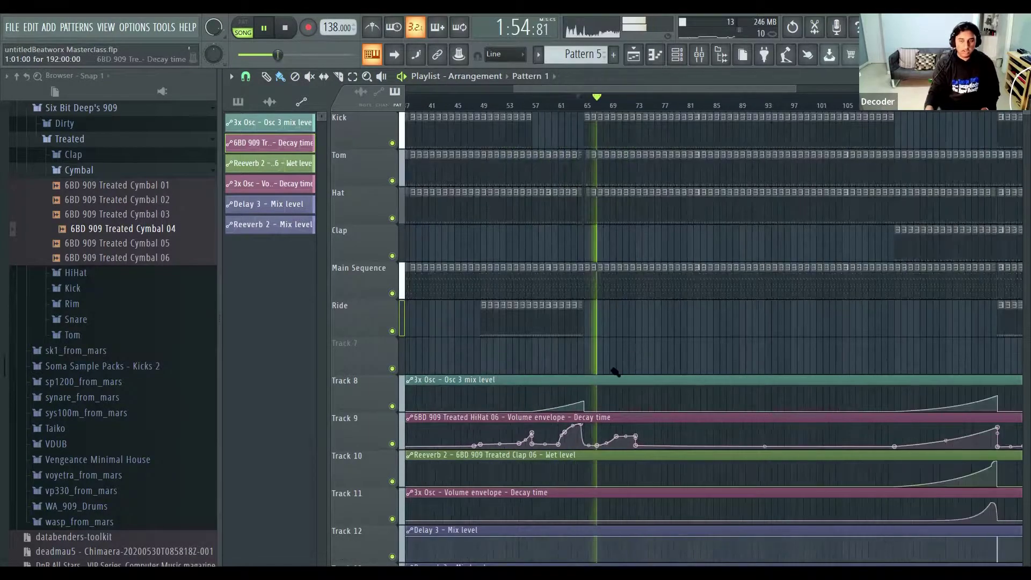
{"action": "scroll", "coordinate": [634, 357], "scroll_direction": "down", "scroll_amount": 1}
{"action": "key", "text": "space"}
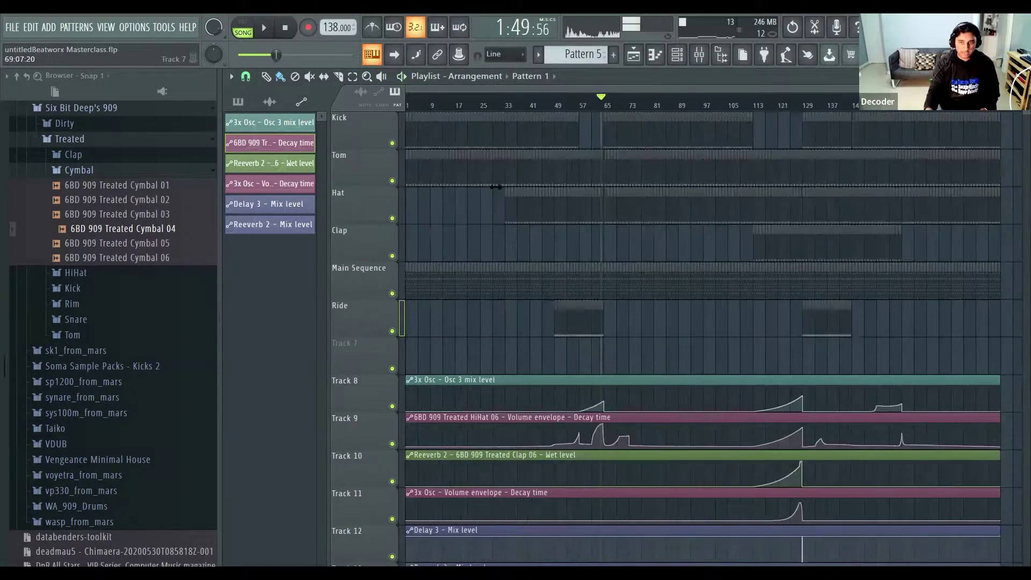
Select bar 67 on the playlist timeline, audition it, and clear the time selection.
{"action": "scroll", "coordinate": [537, 161], "scroll_direction": "up", "scroll_amount": 3}
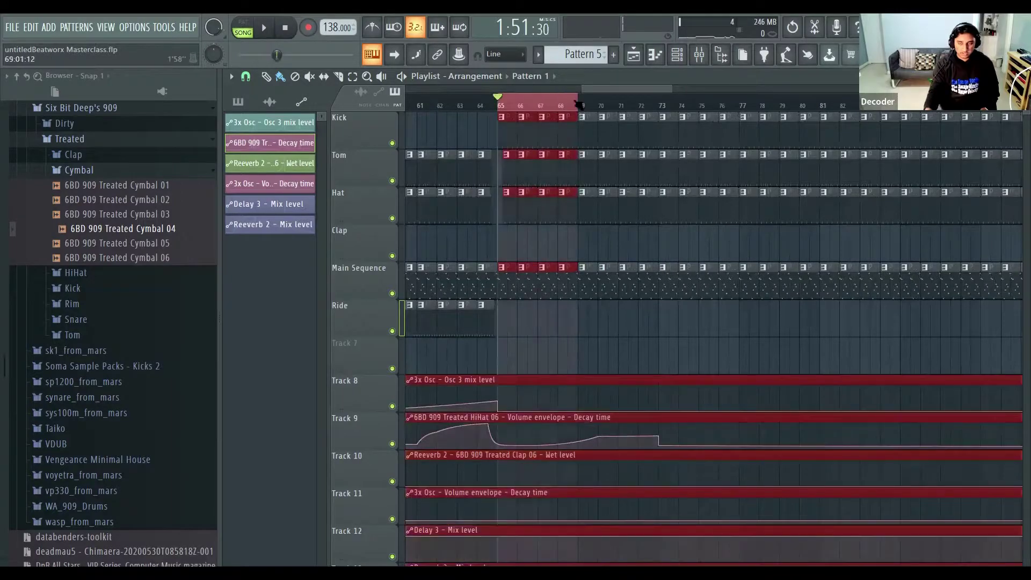
{"action": "left_click_drag", "start_coordinate": [539, 105], "coordinate": [557, 105]}
{"action": "key", "text": "space"}
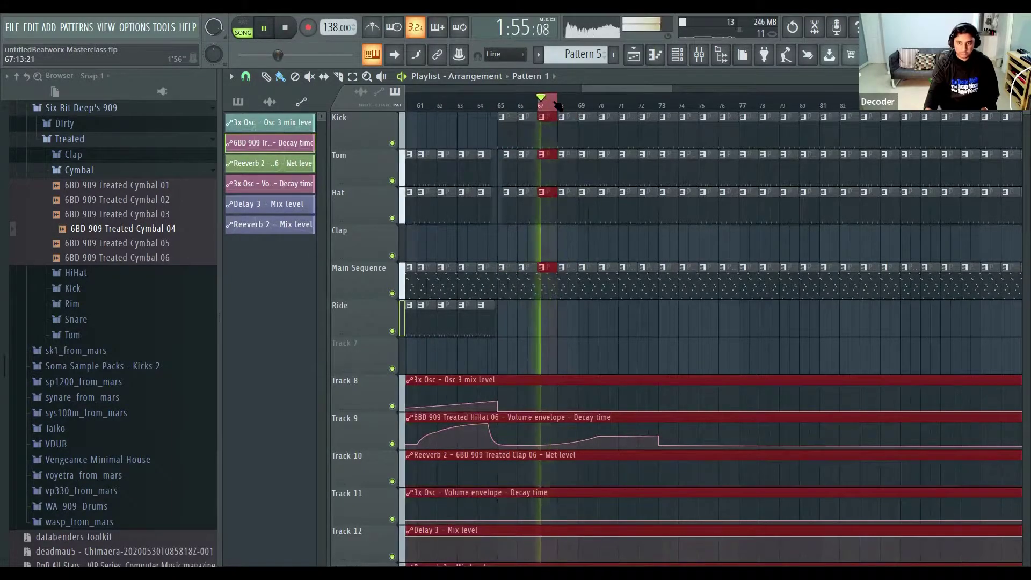
{"action": "key", "text": "space"}
{"action": "left_click", "coordinate": [549, 134]}
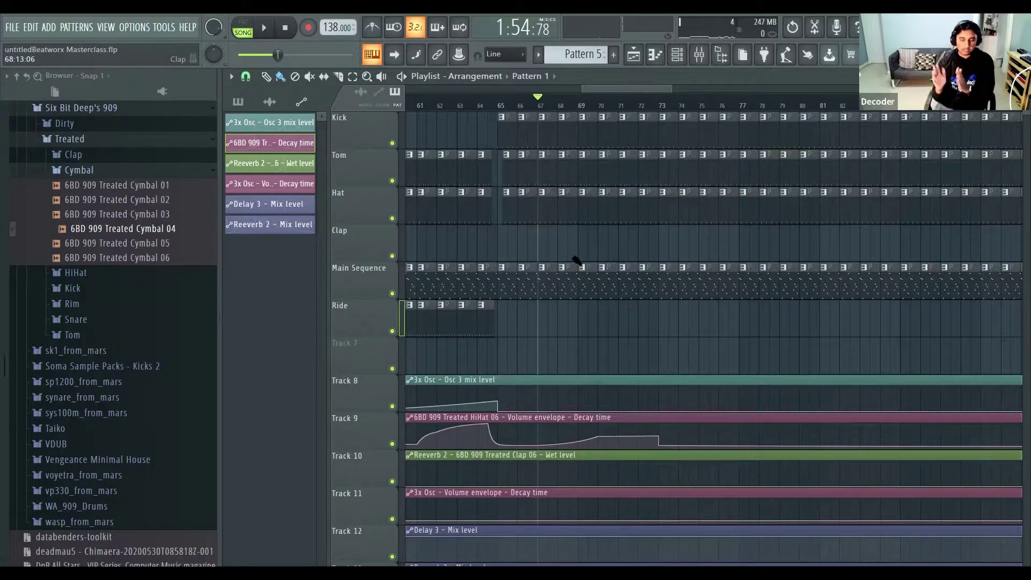
Play the arrangement onward from around bar 67 to hear the section after the transition.
{"action": "scroll", "coordinate": [576, 260], "scroll_direction": "down", "scroll_amount": 2}
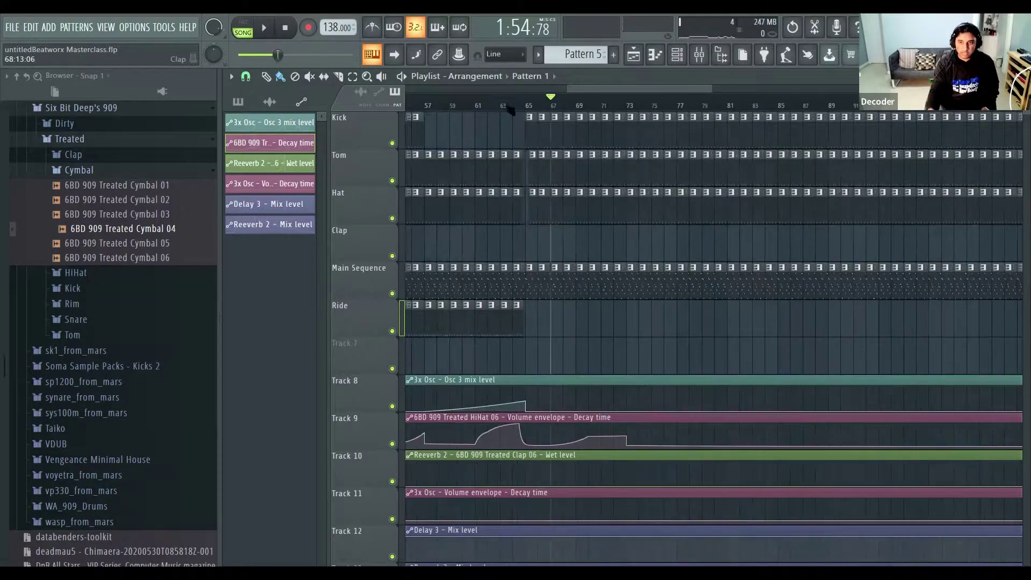
{"action": "scroll", "coordinate": [578, 279], "scroll_direction": "down", "scroll_amount": 2}
{"action": "key", "text": "space"}
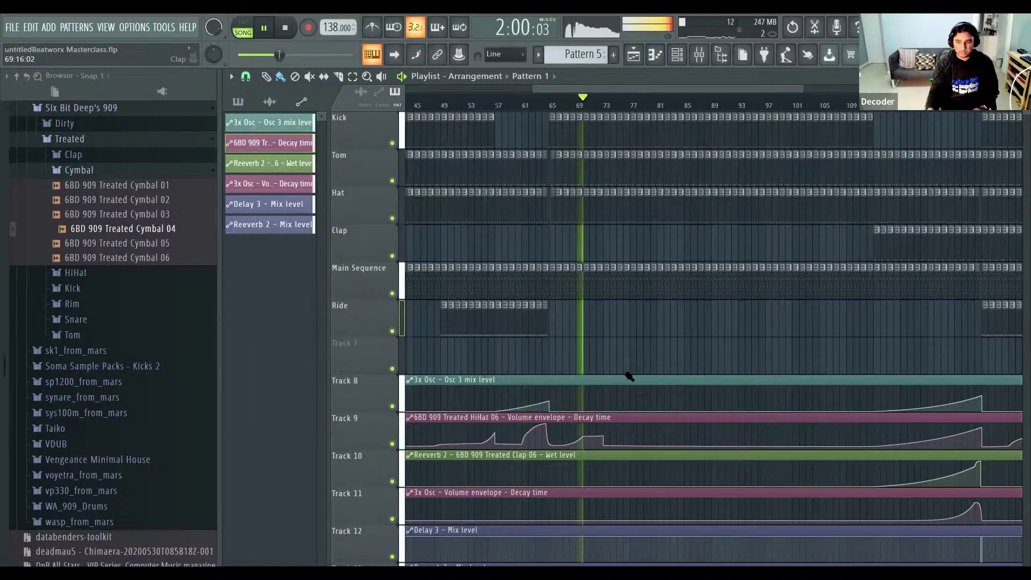
Bring the HiHat 06 decay time automation down smoothly by bar 73 after its peak near bar 70, and resume playback around bar 77.
{"action": "scroll", "coordinate": [626, 371], "scroll_direction": "down", "scroll_amount": 3}
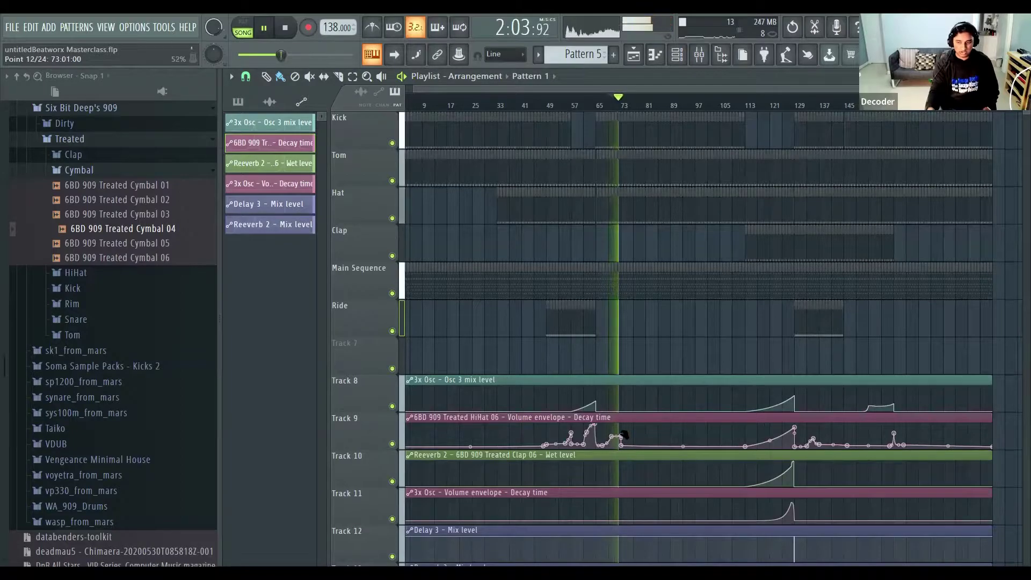
{"action": "left_click", "coordinate": [615, 444]}
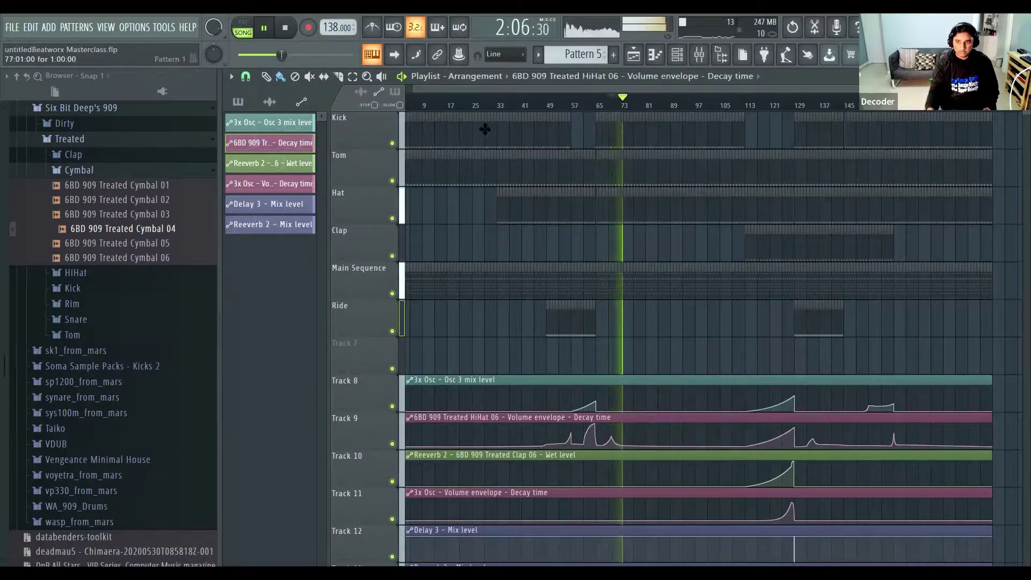
{"action": "key", "text": "space"}
{"action": "key", "text": "space"}
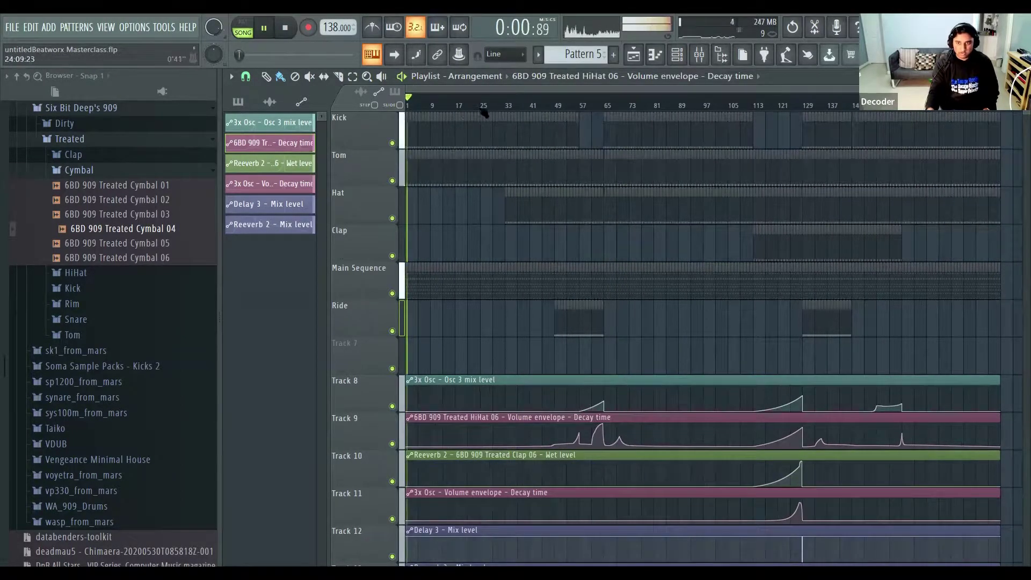
{"action": "left_click", "coordinate": [644, 107]}
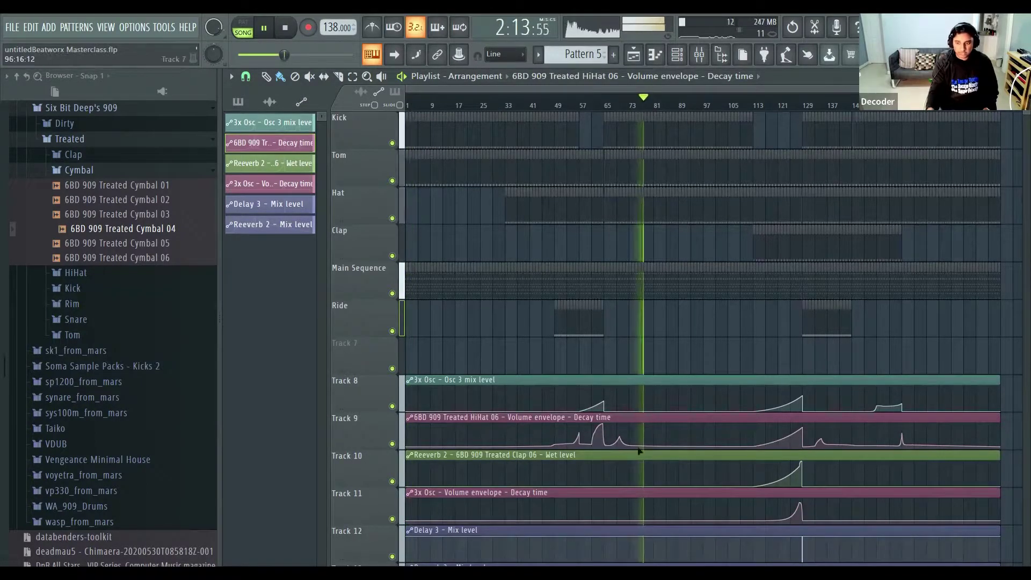
Pick up the clap pattern (Pattern 5) and paint it along the Clap track from bar 65 to bar 79.
{"action": "scroll", "coordinate": [759, 288], "scroll_direction": "up", "scroll_amount": 2}
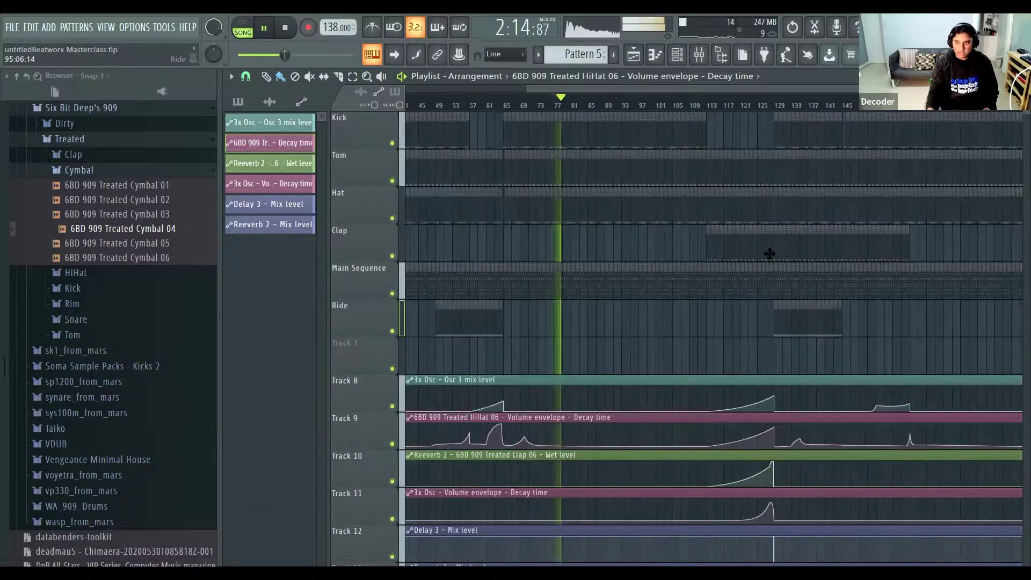
{"action": "left_click", "coordinate": [769, 253]}
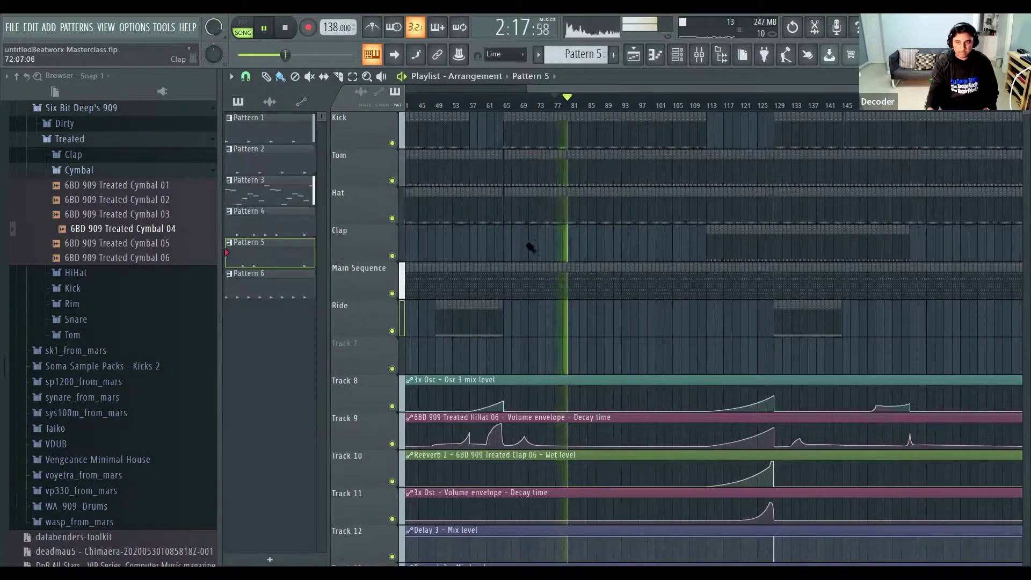
{"action": "left_click_drag", "start_coordinate": [504, 249], "coordinate": [561, 235]}
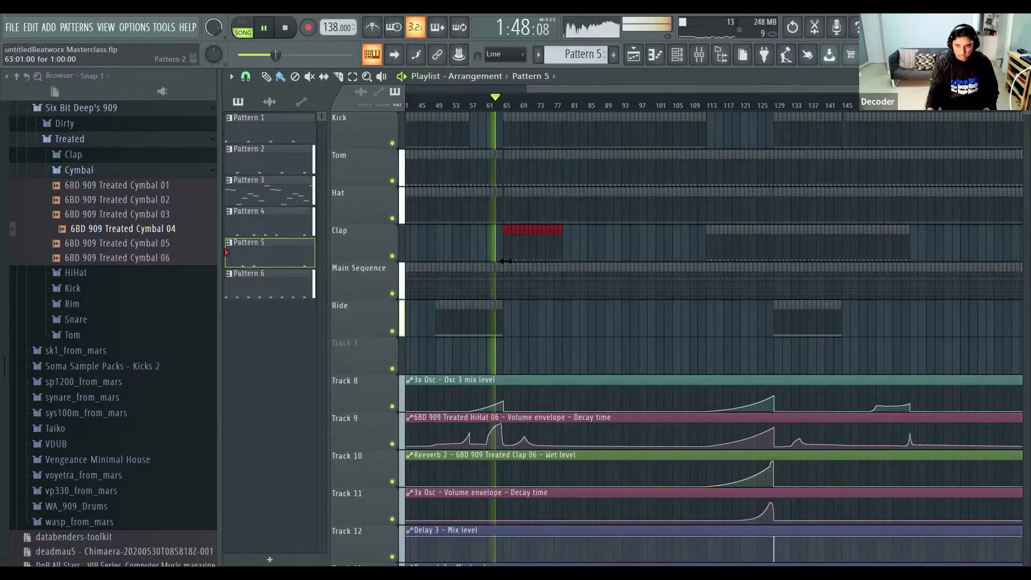
{"action": "scroll", "coordinate": [506, 261], "scroll_direction": "up", "scroll_amount": 3}
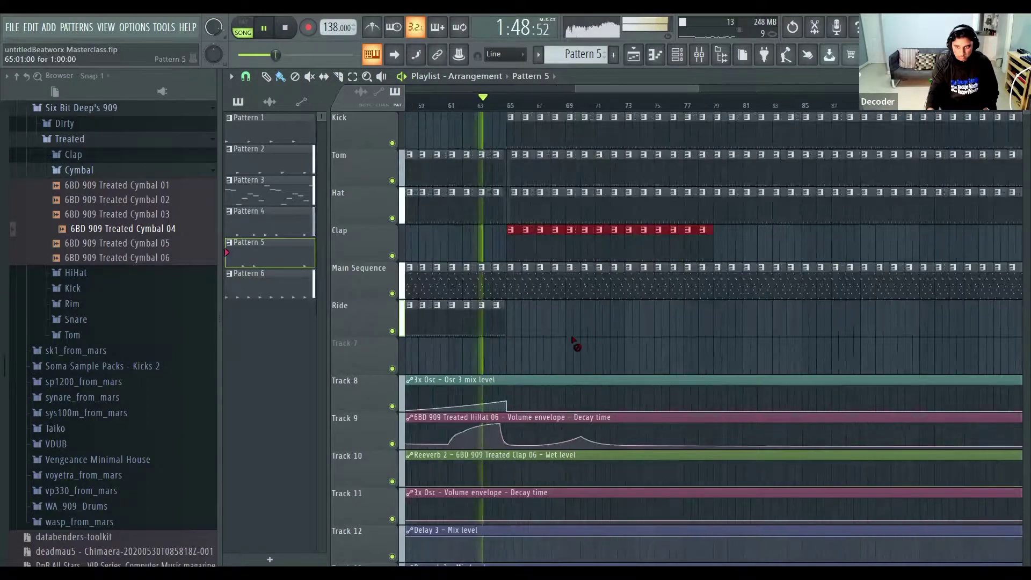
{"action": "key", "text": "ctrl+b"}
Trim the start of the first new Clap clip to 65:05, matching the gap in the Tom and Hat tracks.
{"action": "scroll", "coordinate": [510, 258], "scroll_direction": "up", "scroll_amount": 4}
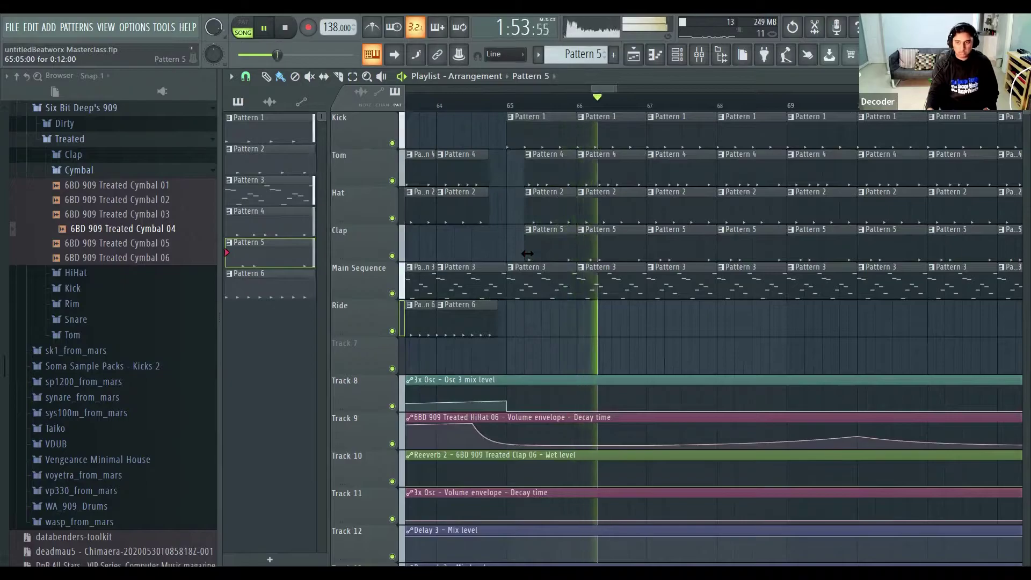
{"action": "scroll", "coordinate": [530, 276], "scroll_direction": "down", "scroll_amount": 4}
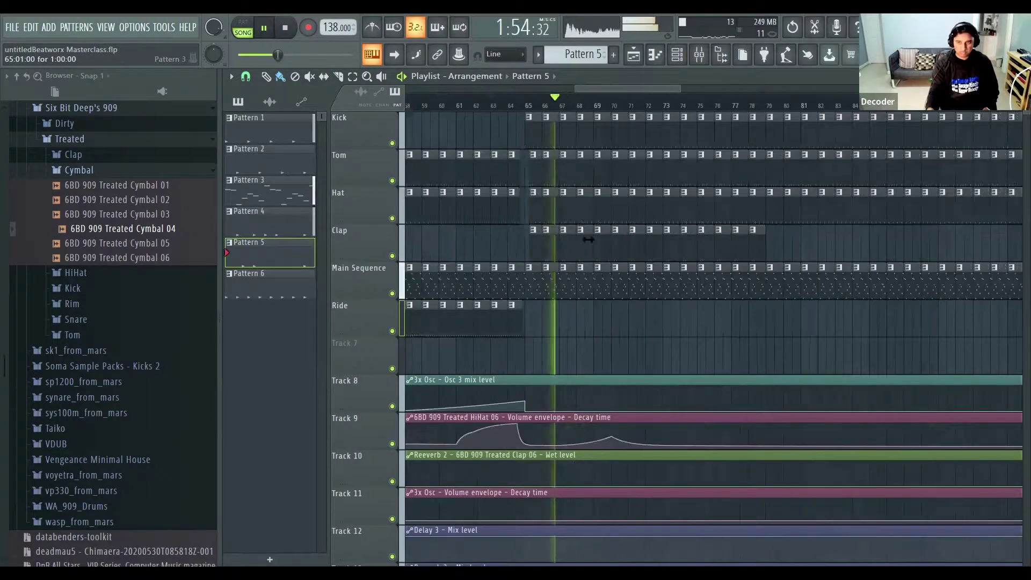
{"action": "scroll", "coordinate": [591, 242], "scroll_direction": "down", "scroll_amount": 3}
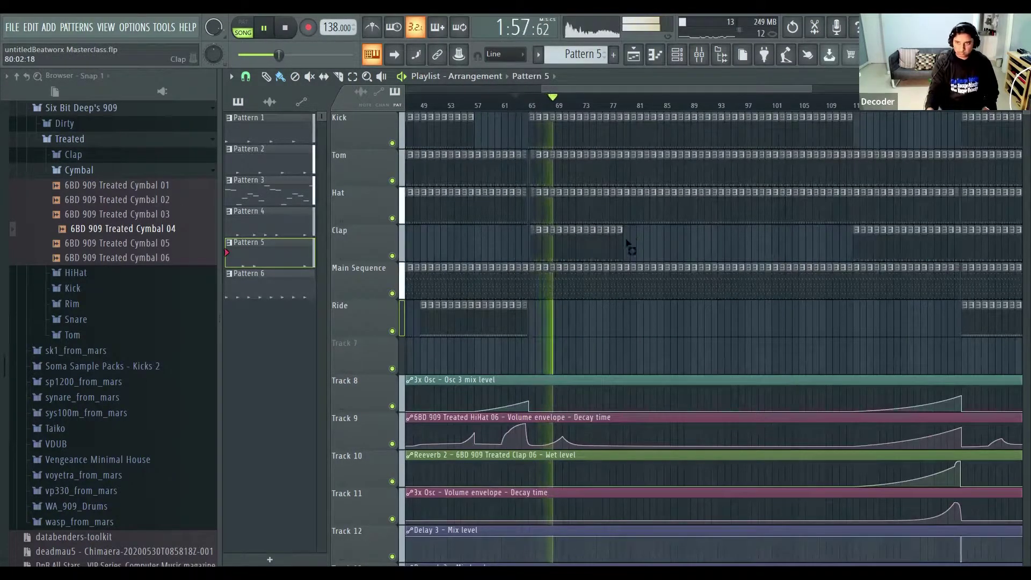
Add more Pattern 5 clips to continue the new Clap section up to bar 81.
{"action": "left_click", "coordinate": [629, 229]}
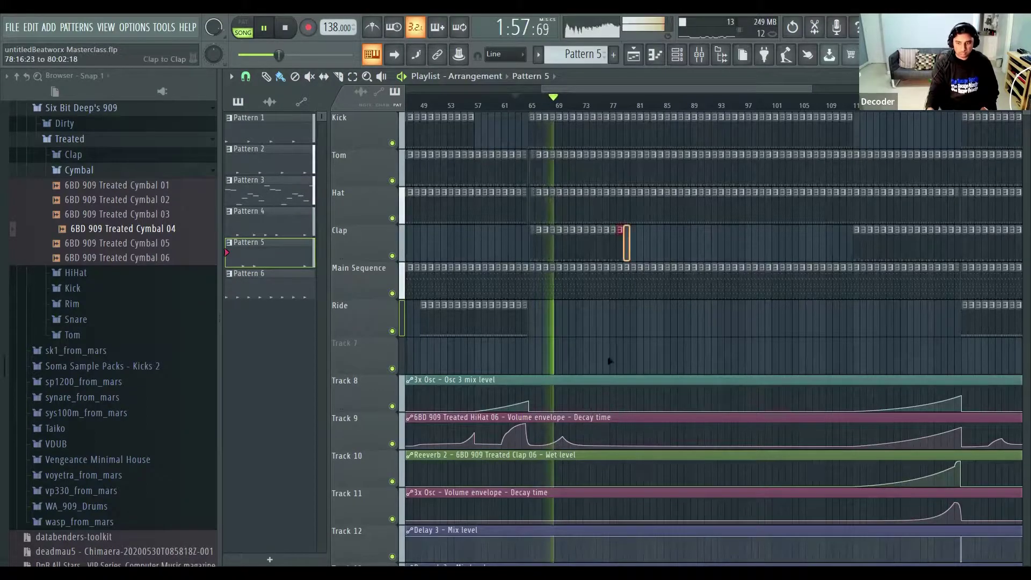
{"action": "scroll", "coordinate": [642, 258], "scroll_direction": "down", "scroll_amount": 4}
{"action": "scroll", "coordinate": [639, 387], "scroll_direction": "up", "scroll_amount": 2}
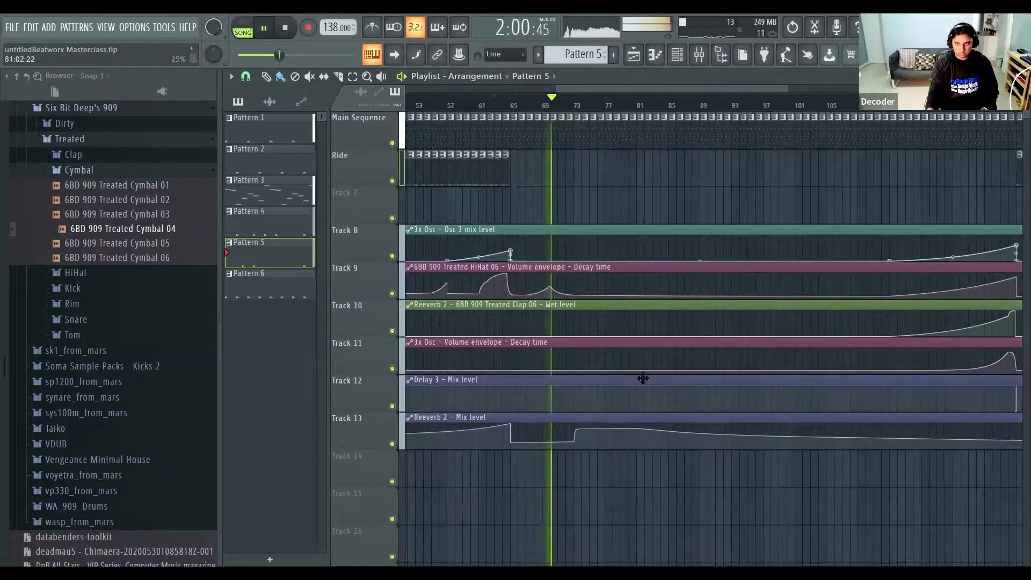
{"action": "scroll", "coordinate": [617, 404], "scroll_direction": "up", "scroll_amount": 4}
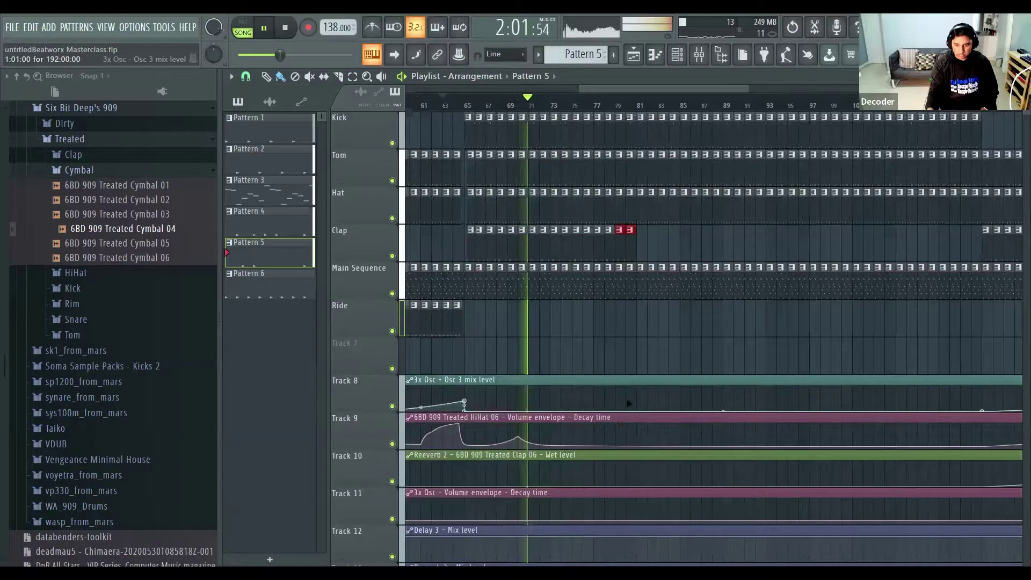
Create a short raised bump in the Osc 3 mix level automation just before bar 81, and save the project.
{"action": "scroll", "coordinate": [626, 404], "scroll_direction": "up", "scroll_amount": 5}
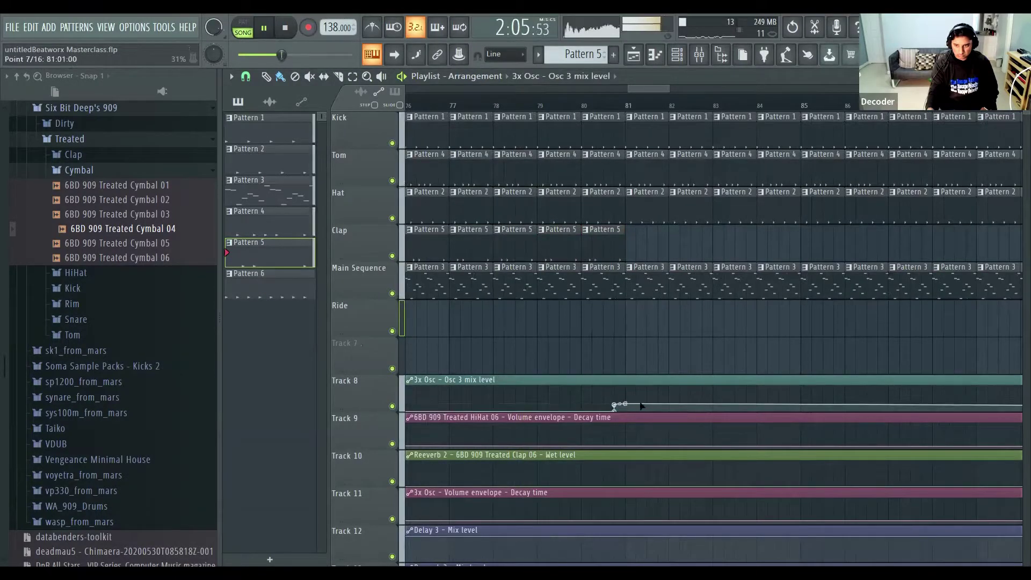
{"action": "left_click_drag", "start_coordinate": [615, 404], "coordinate": [617, 411]}
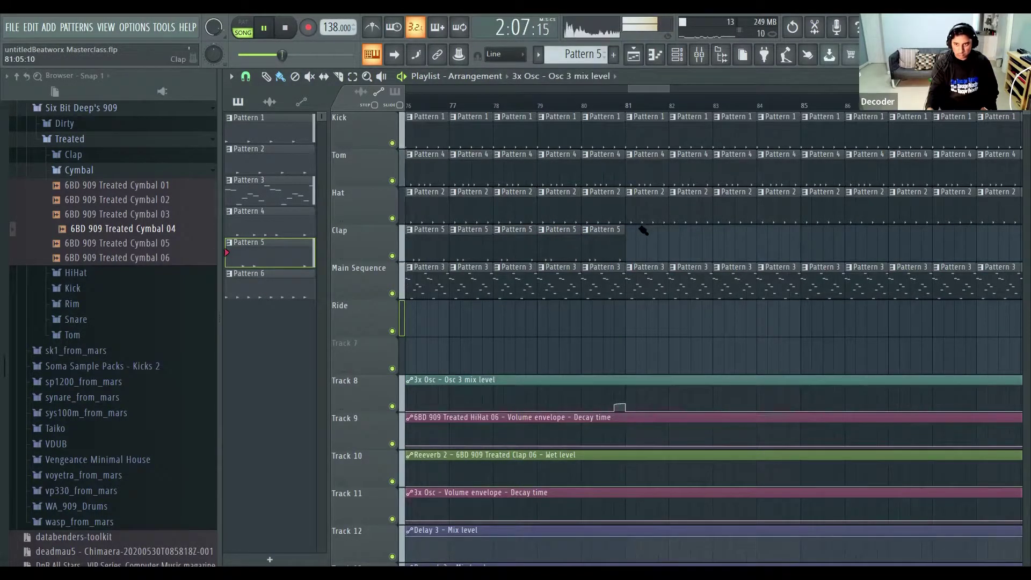
{"action": "scroll", "coordinate": [724, 236], "scroll_direction": "down", "scroll_amount": 5}
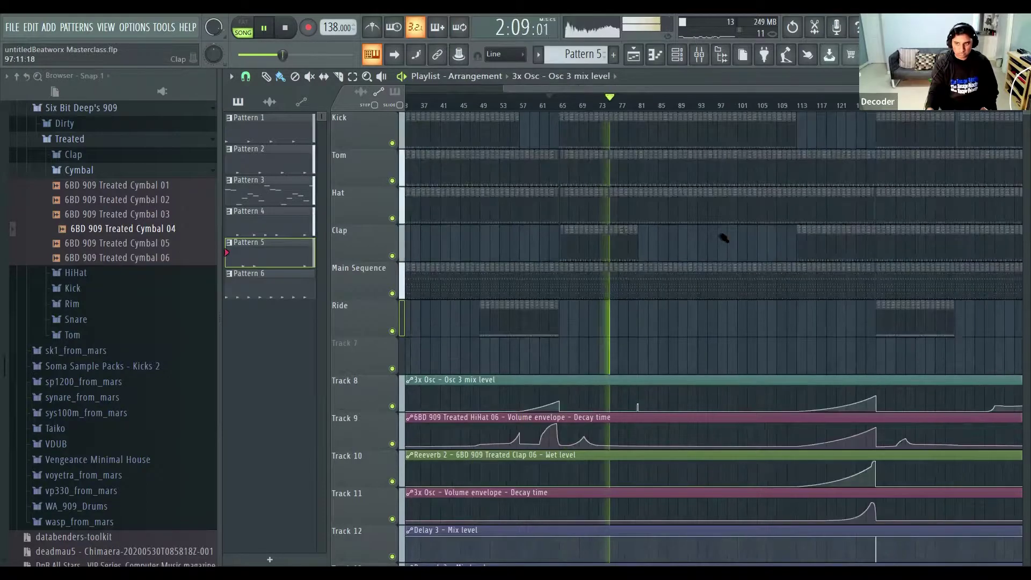
{"action": "key", "text": "ctrl+s"}
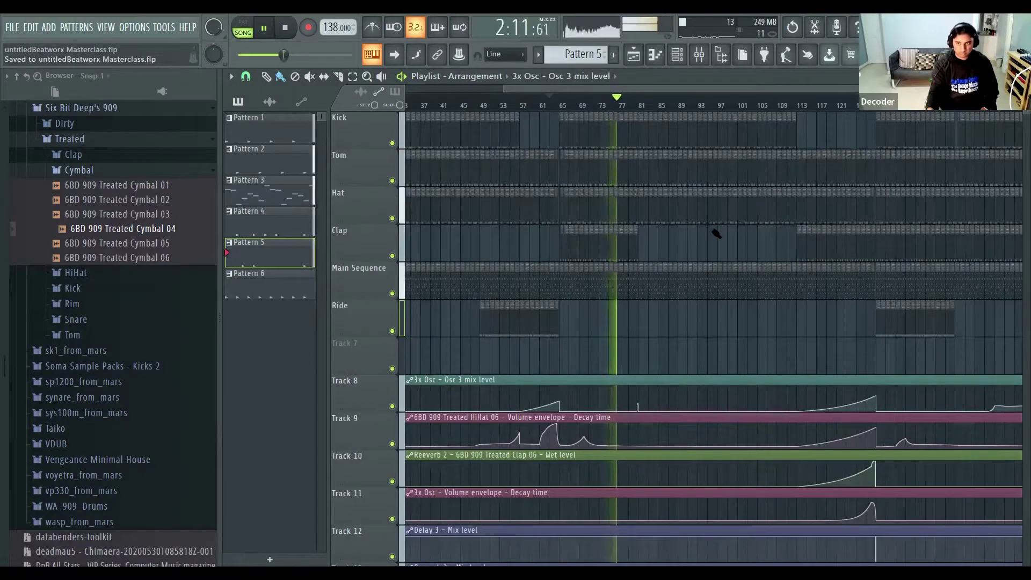
Extend the Clap section from bar 81 to bar 88 with further Pattern 5 clips.
{"action": "scroll", "coordinate": [624, 245], "scroll_direction": "up", "scroll_amount": 1}
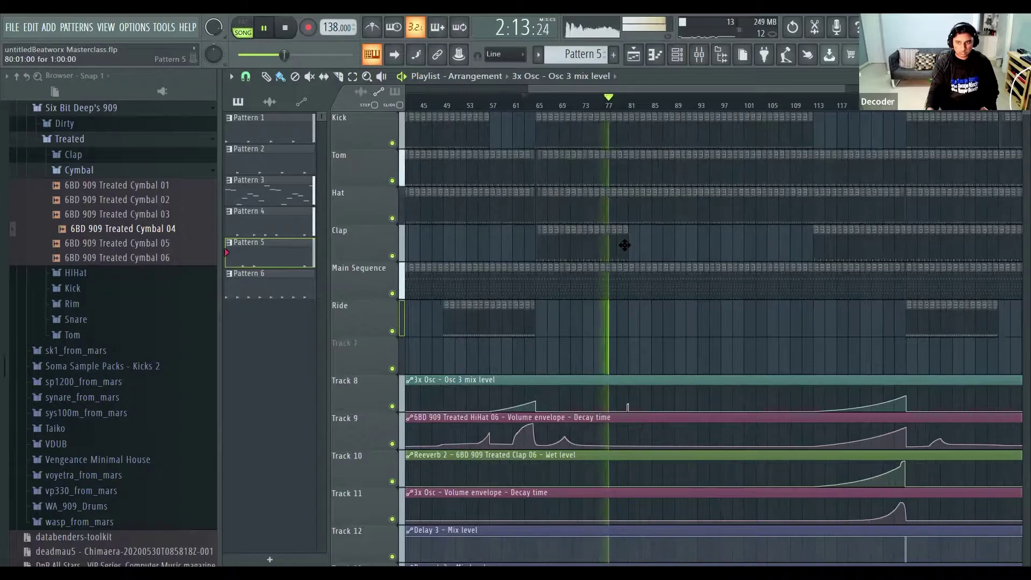
{"action": "scroll", "coordinate": [637, 245], "scroll_direction": "up", "scroll_amount": 4}
{"action": "scroll", "coordinate": [648, 246], "scroll_direction": "down", "scroll_amount": 5}
{"action": "left_click_drag", "start_coordinate": [612, 227], "coordinate": [671, 242]}
Shape the Clap 06 wet level automation to rise from about bar 79 to a peak at bar 89, extending the claps to that bar.
{"action": "left_click", "coordinate": [681, 477]}
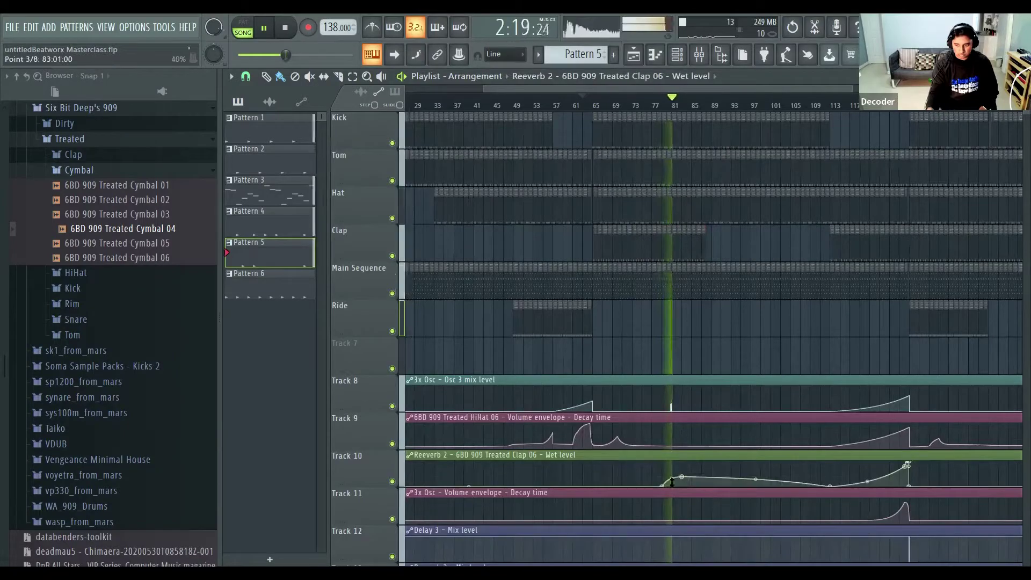
{"action": "scroll", "coordinate": [628, 376], "scroll_direction": "down", "scroll_amount": 2}
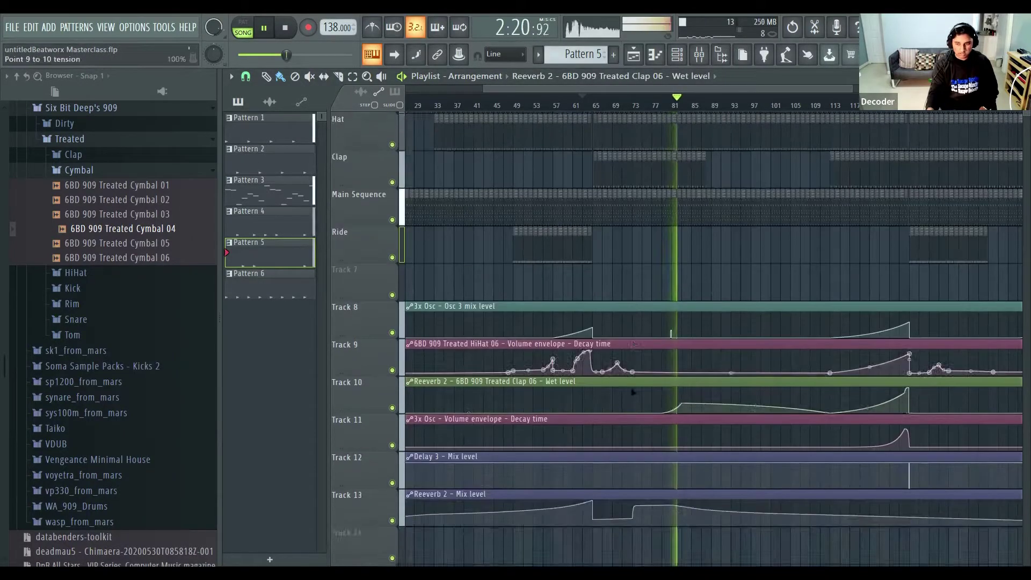
{"action": "left_click", "coordinate": [709, 390]}
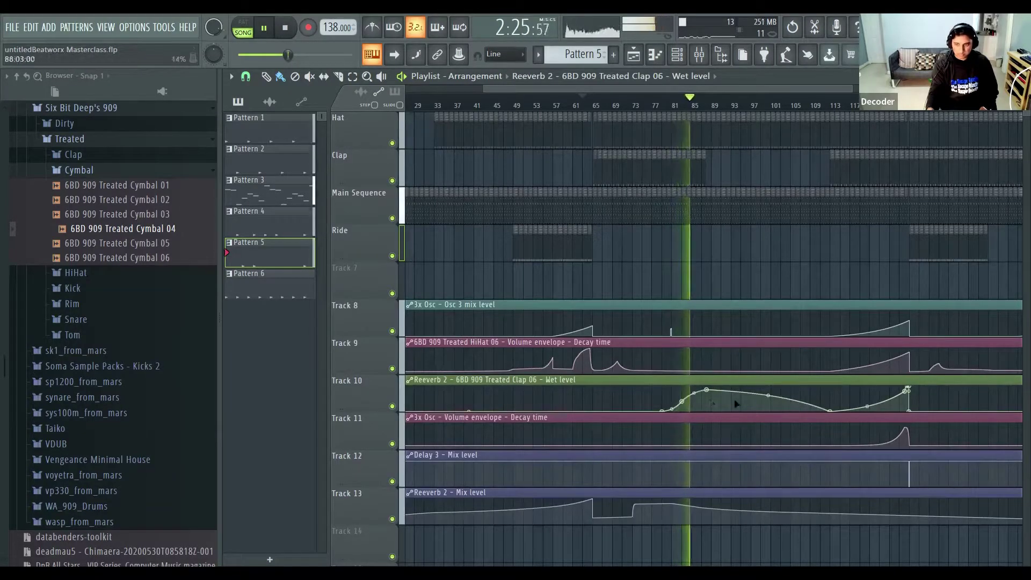
{"action": "scroll", "coordinate": [724, 403], "scroll_direction": "up", "scroll_amount": 2, "text": "ctrl"}
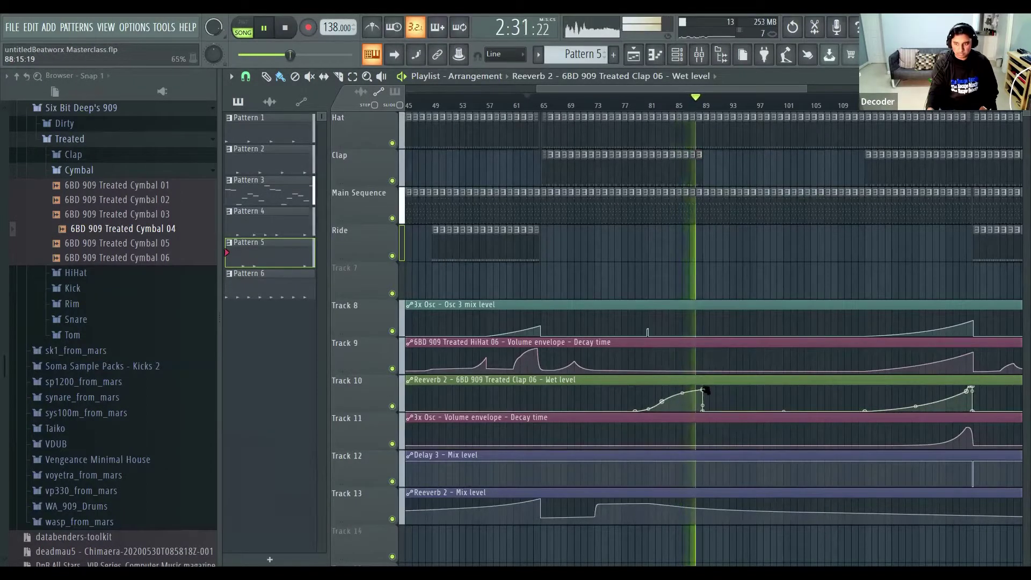
{"action": "scroll", "coordinate": [703, 174], "scroll_direction": "up", "scroll_amount": 3}
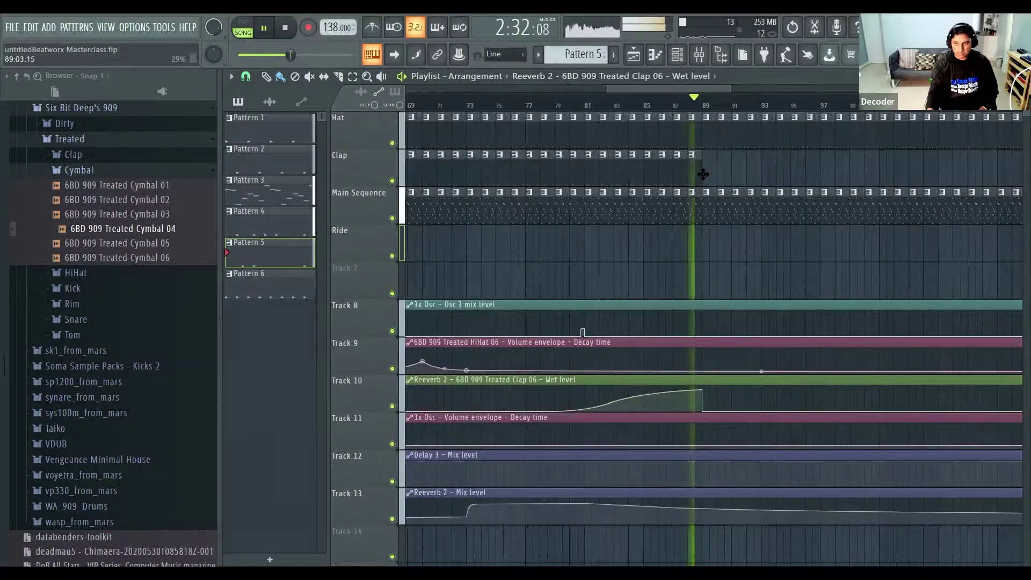
Curve the Clap 06 wet level down gradually from bar 89 to 91:05, and audition the fade from bar 88.
{"action": "scroll", "coordinate": [702, 174], "scroll_direction": "up", "scroll_amount": 2}
{"action": "key", "text": "space"}
{"action": "scroll", "coordinate": [689, 124], "scroll_direction": "up", "scroll_amount": 1}
{"action": "scroll", "coordinate": [689, 124], "scroll_direction": "up", "scroll_amount": 1}
{"action": "scroll", "coordinate": [706, 357], "scroll_direction": "up", "scroll_amount": 3}
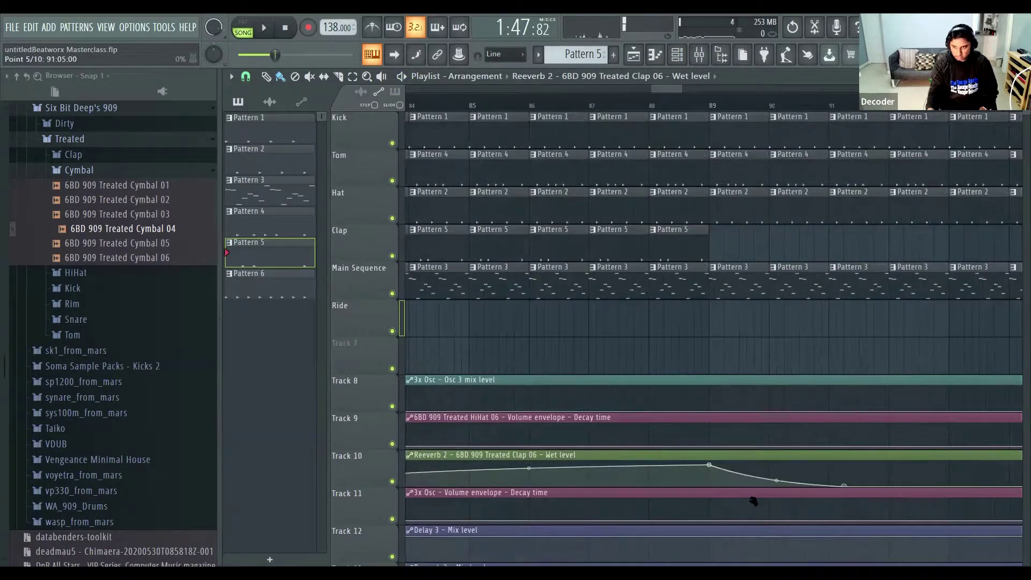
{"action": "left_click", "coordinate": [673, 107]}
{"action": "key", "text": "space"}
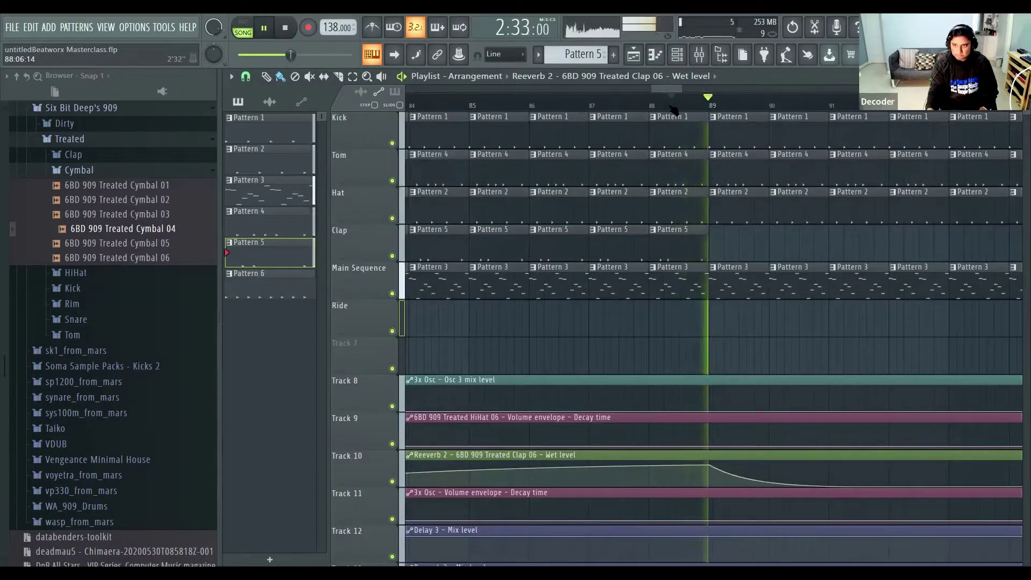
{"action": "scroll", "coordinate": [441, 323], "scroll_direction": "down", "scroll_amount": 4}
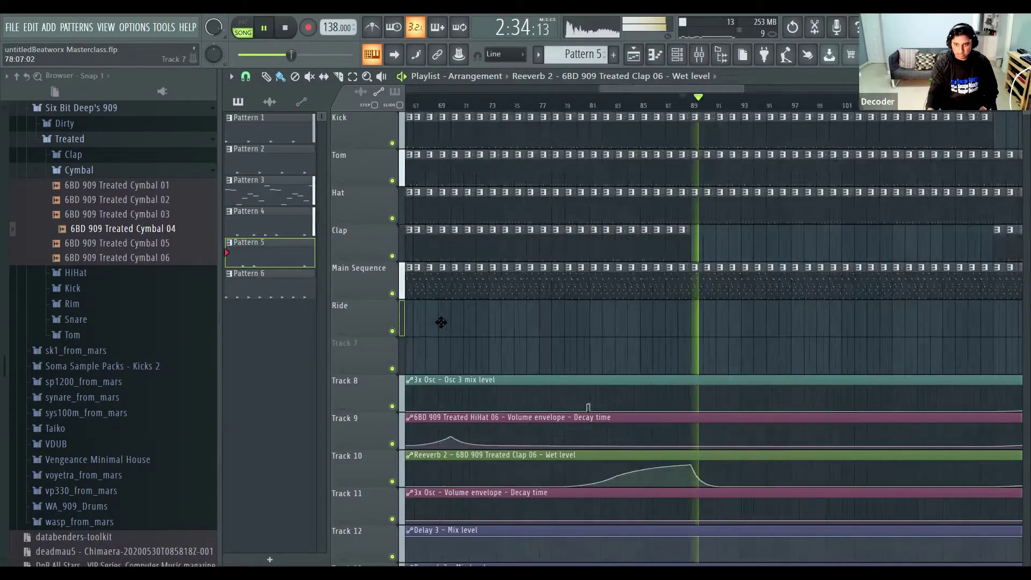
Stop playback and paint Pattern 6 on the Ride track from bar 89 to bar 99.
{"action": "key", "text": "space"}
{"action": "scroll", "coordinate": [612, 321], "scroll_direction": "down", "scroll_amount": 3}
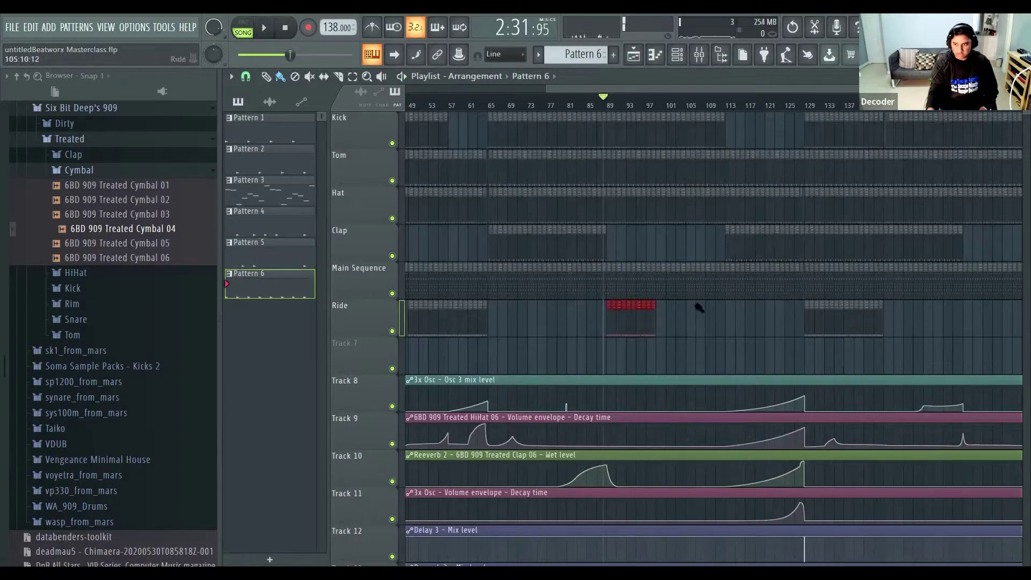
{"action": "scroll", "coordinate": [666, 304], "scroll_direction": "down", "scroll_amount": 3}
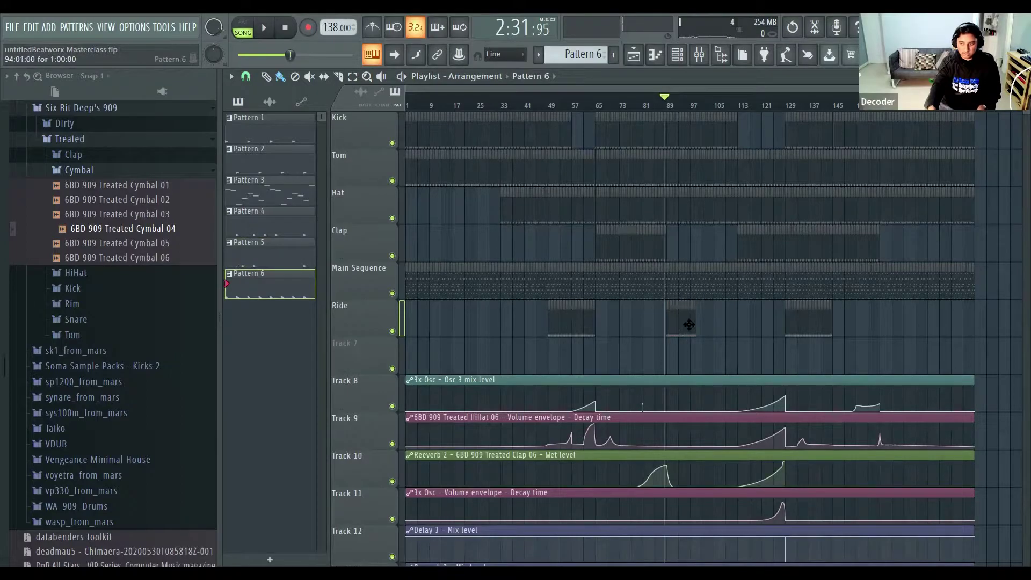
Delete the last two clips of the new Ride section during playback, and shorten its clip at bar 96 to a length of 0:14:00.
{"action": "key", "text": "space"}
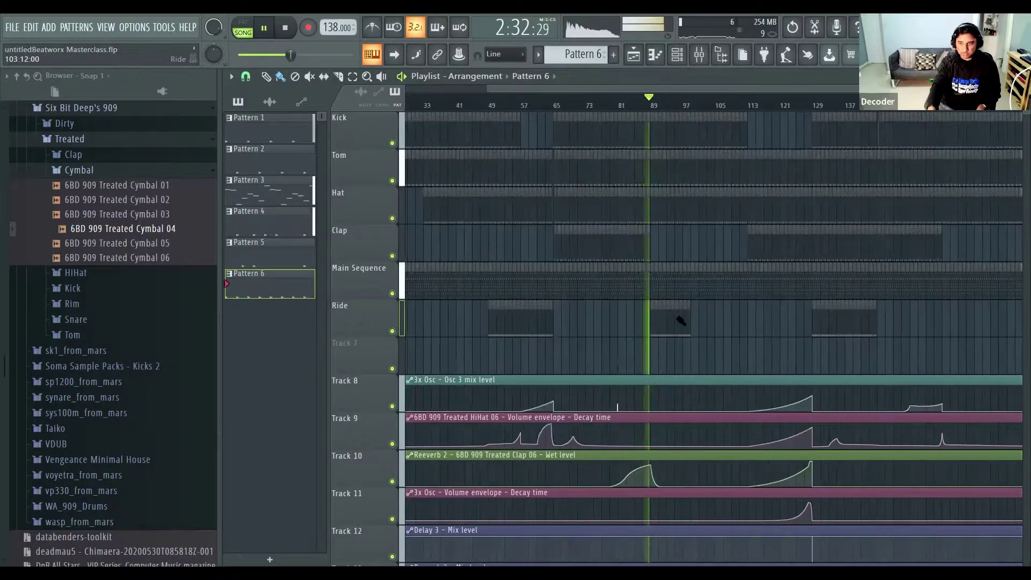
{"action": "scroll", "coordinate": [672, 309], "scroll_direction": "up", "scroll_amount": 3}
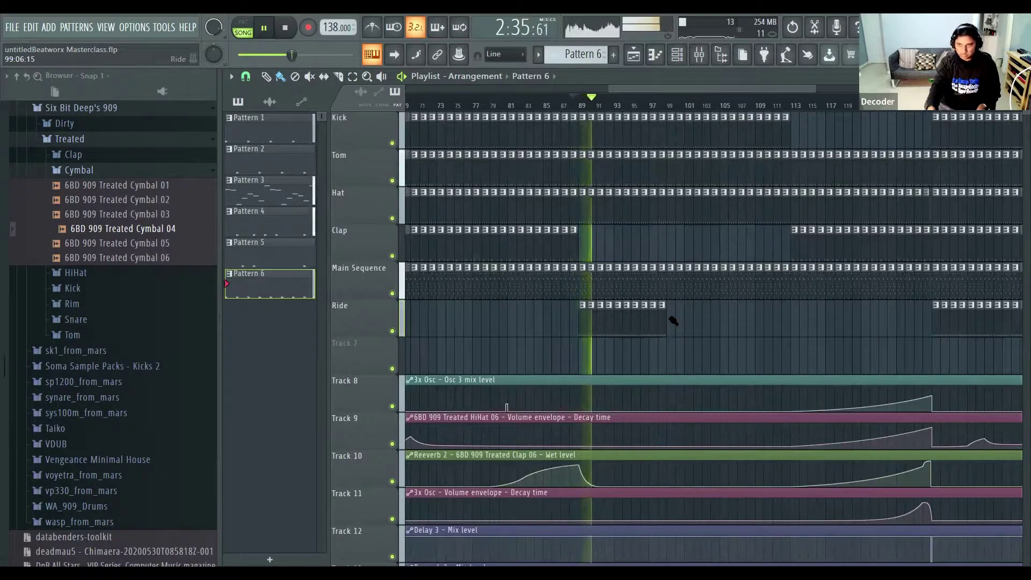
{"action": "right_click", "coordinate": [662, 322]}
{"action": "right_click", "coordinate": [653, 320]}
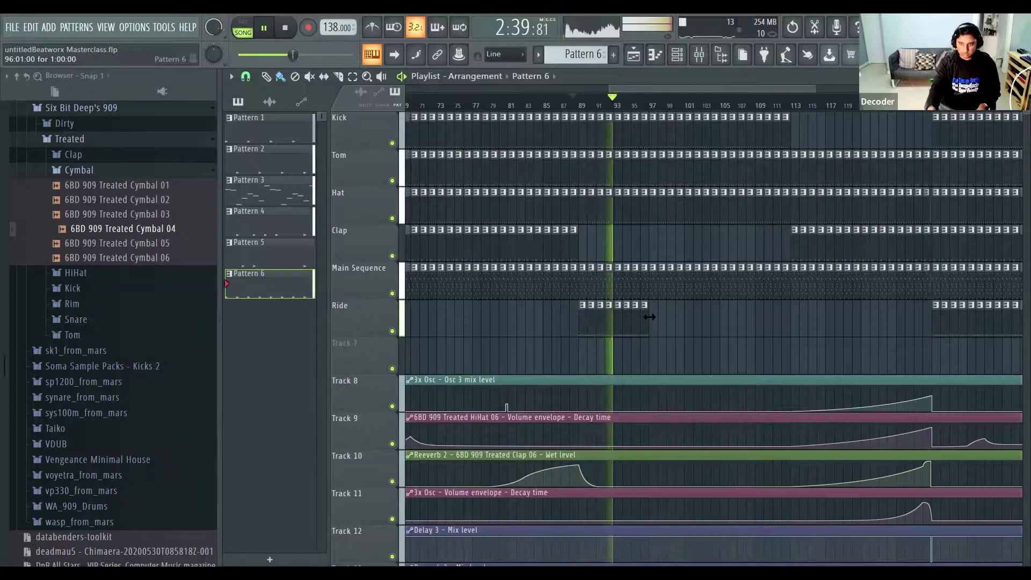
{"action": "scroll", "coordinate": [649, 316], "scroll_direction": "up", "scroll_amount": 5}
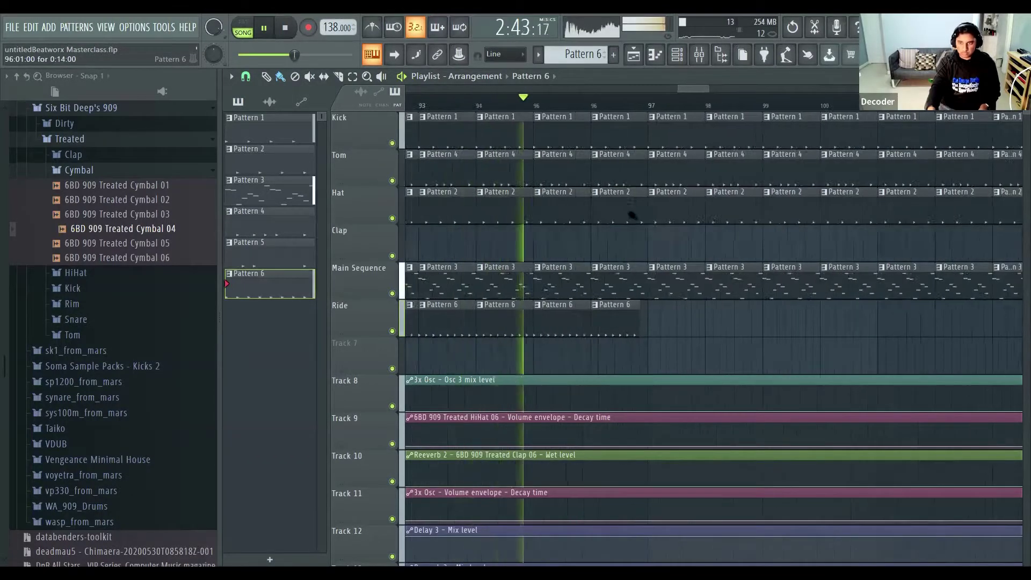
{"action": "scroll", "coordinate": [645, 418], "scroll_direction": "down", "scroll_amount": 4}
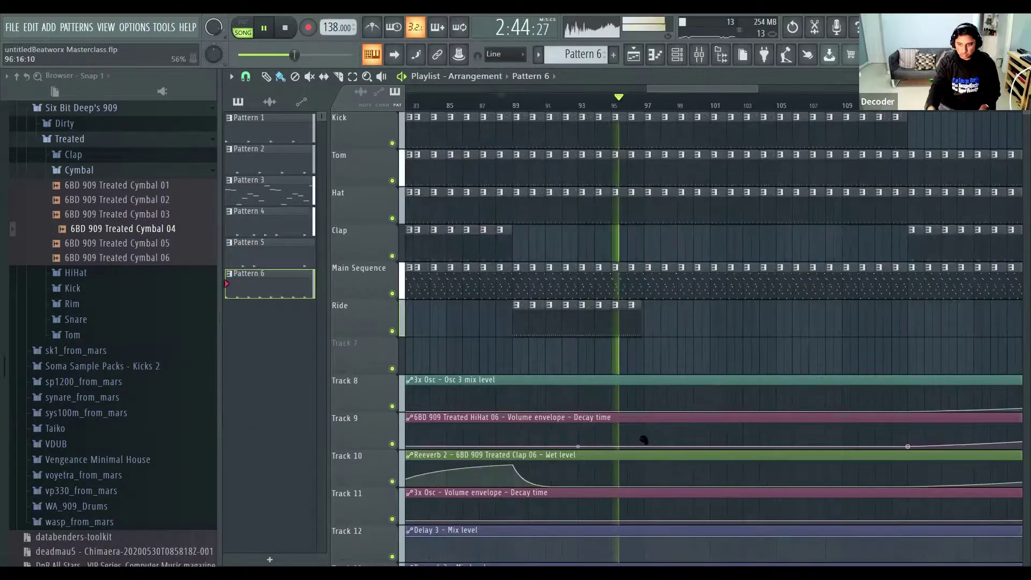
Add a small peak to the HiHat 06 decay time automation around bar 97, falling back to the base level right after it.
{"action": "left_click_drag", "start_coordinate": [629, 445], "coordinate": [637, 438]}
{"action": "right_click", "coordinate": [656, 442]}
{"action": "right_click", "coordinate": [669, 442]}
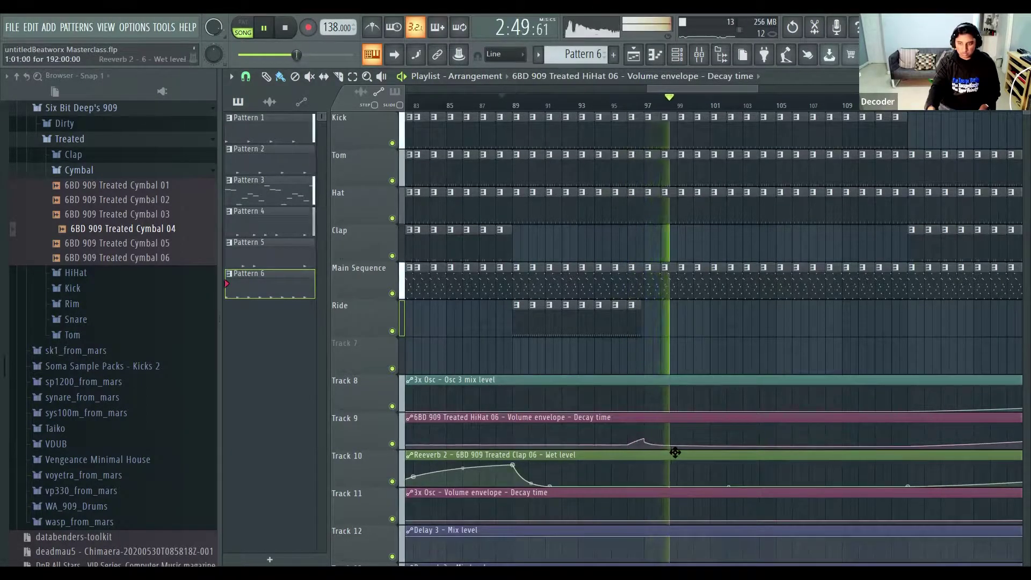
Mark the time range from bar 97 to bar 113, audition the arrangement from bar 97, and clear the selection.
{"action": "scroll", "coordinate": [670, 429], "scroll_direction": "down", "scroll_amount": 2}
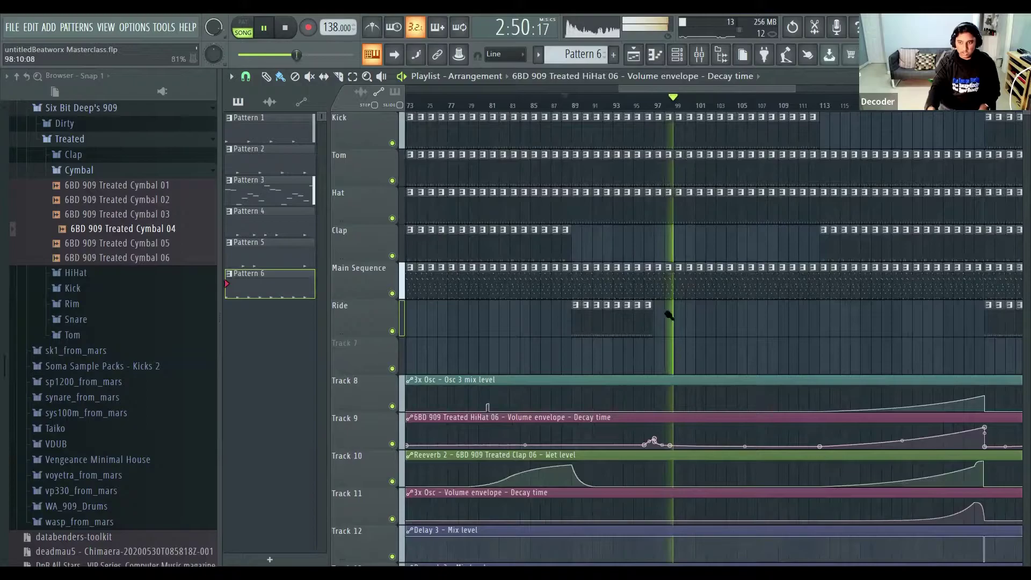
{"action": "scroll", "coordinate": [675, 341], "scroll_direction": "down", "scroll_amount": 2}
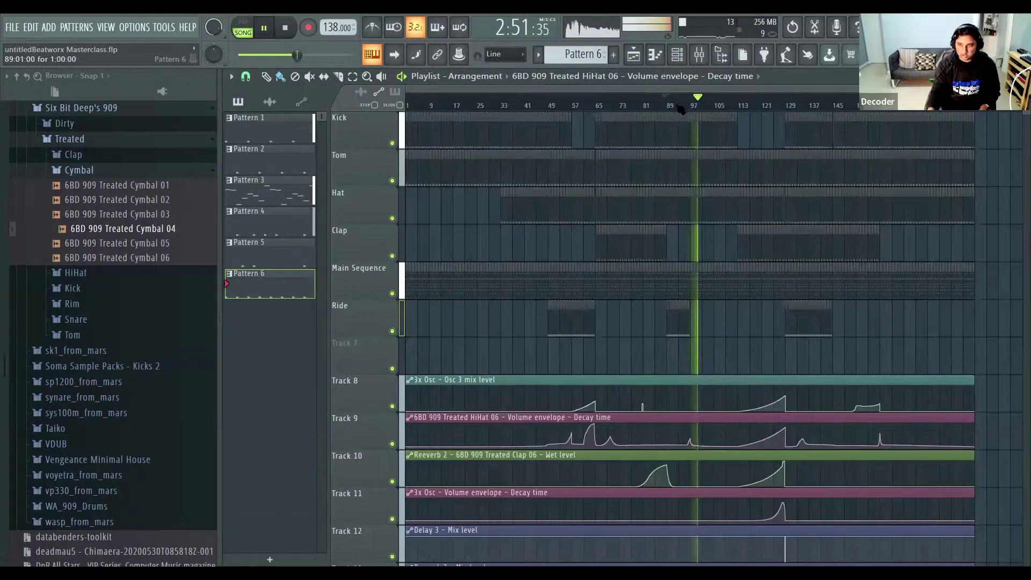
{"action": "key", "text": "space"}
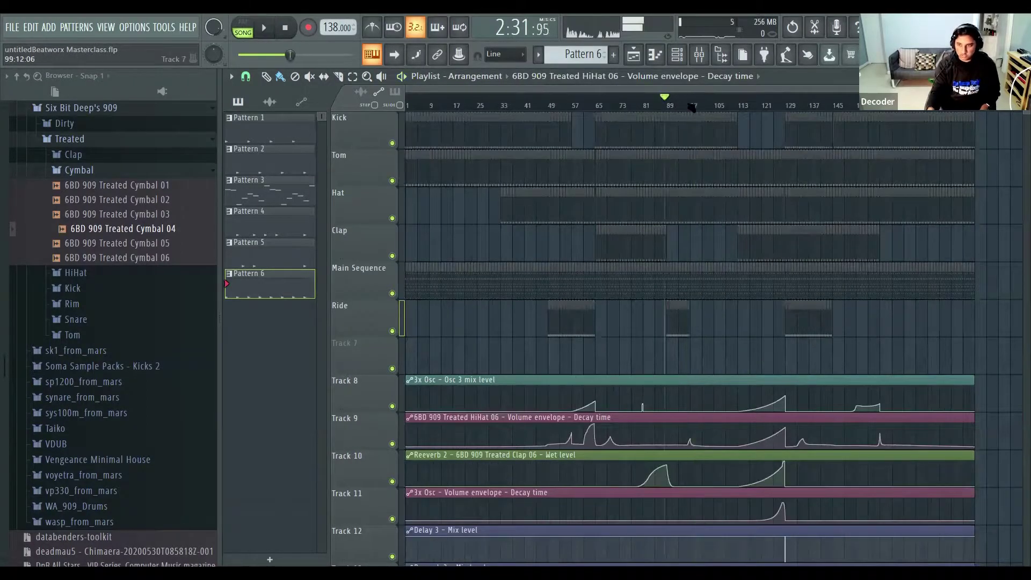
{"action": "scroll", "coordinate": [688, 115], "scroll_direction": "down", "scroll_amount": 1}
{"action": "left_click_drag", "start_coordinate": [683, 106], "coordinate": [757, 106]}
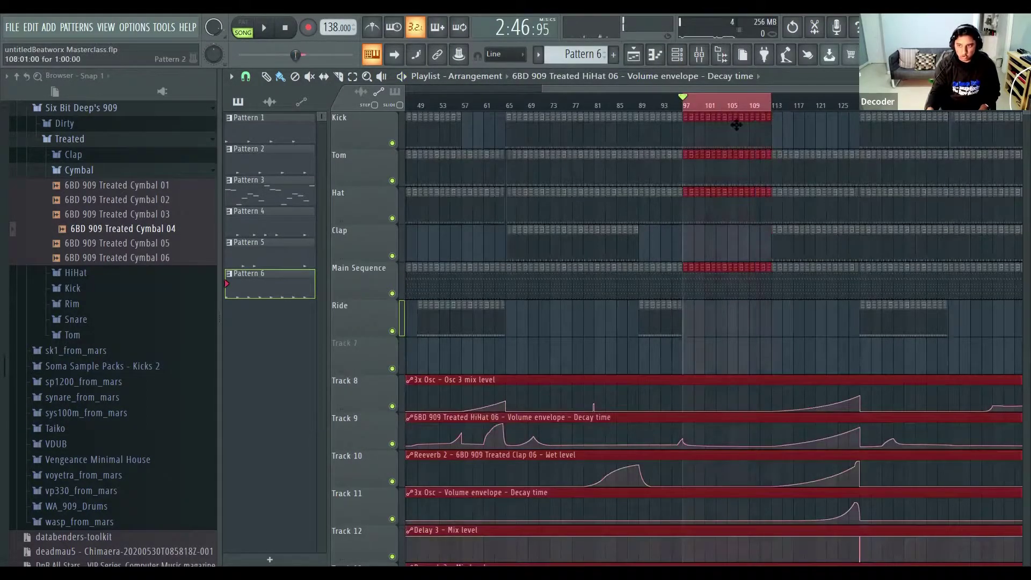
{"action": "left_click", "coordinate": [847, 164]}
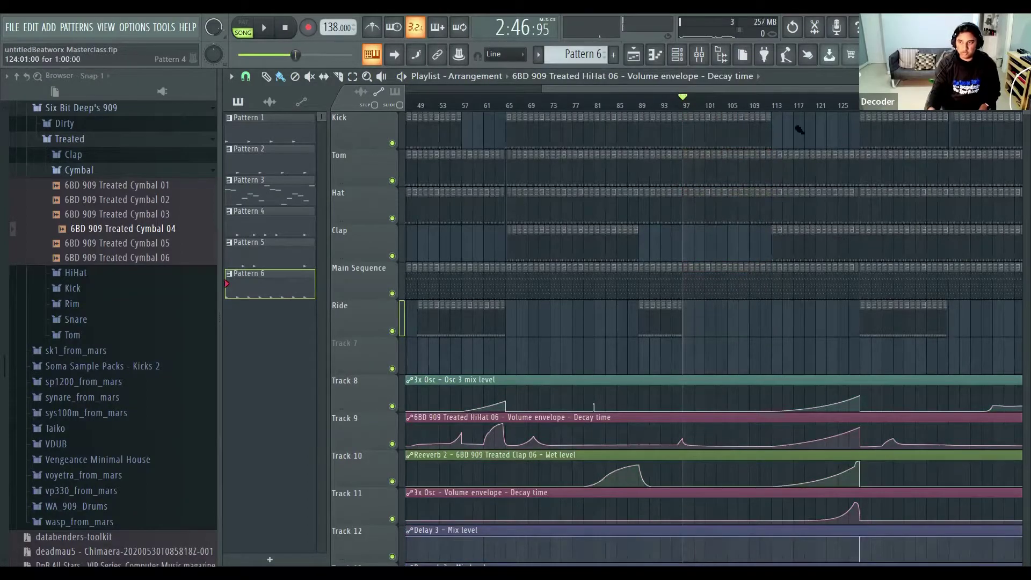
{"action": "left_click_drag", "start_coordinate": [686, 111], "coordinate": [762, 101]}
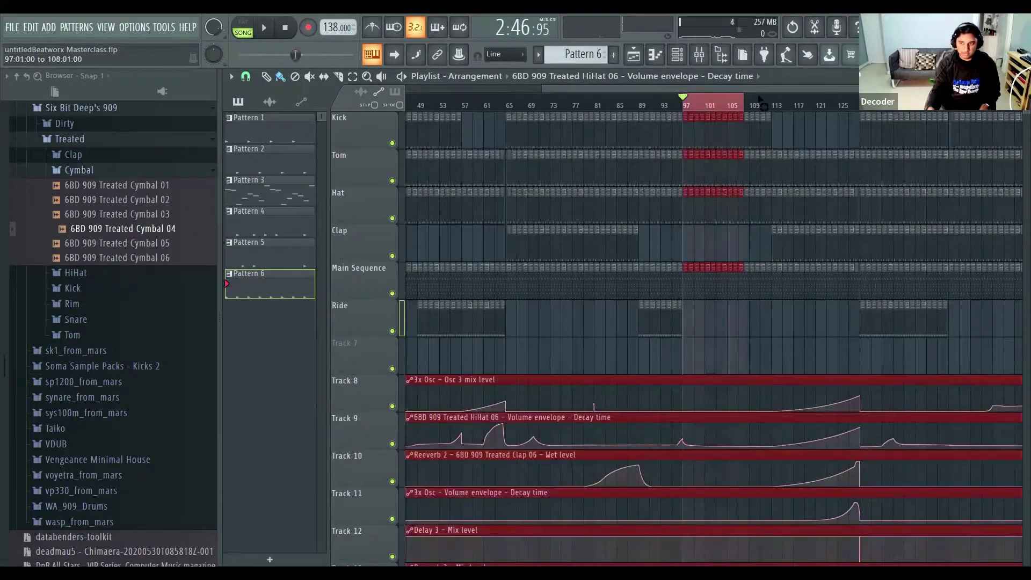
{"action": "key", "text": "space"}
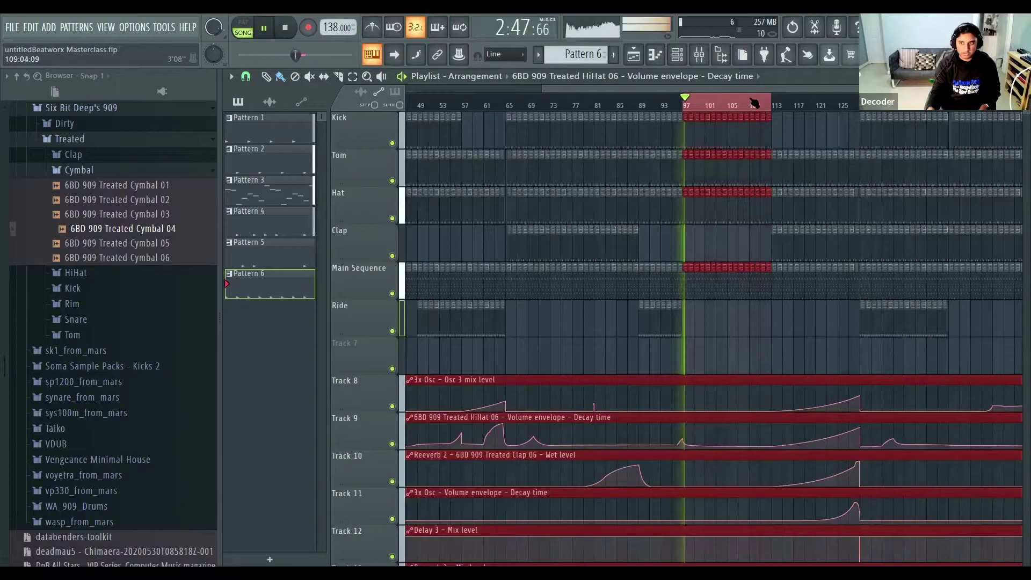
{"action": "left_click", "coordinate": [721, 232]}
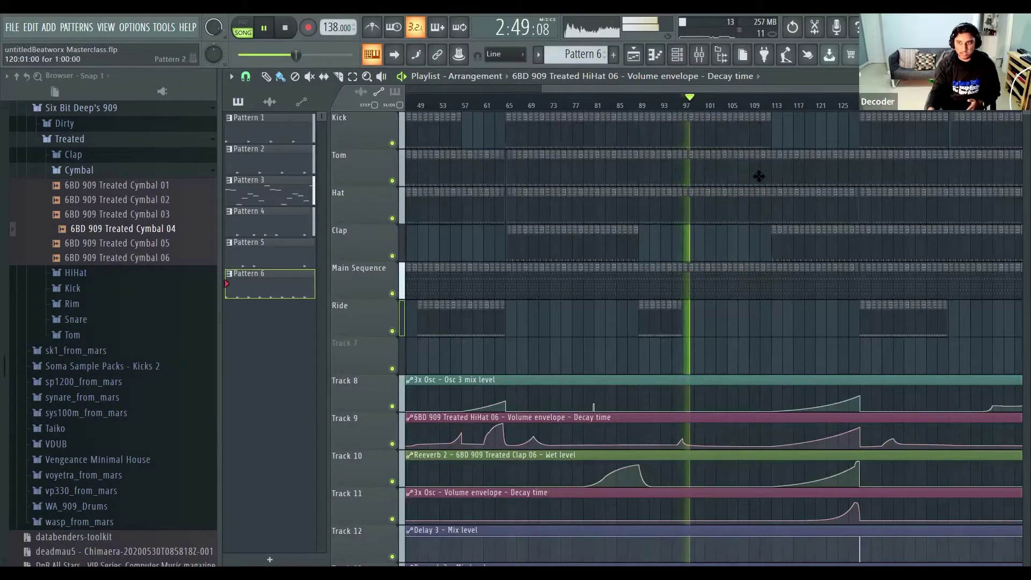
Audition the build-up into bar 129, starting playback from about bar 119 and again from about bar 126.
{"action": "scroll", "coordinate": [759, 176], "scroll_direction": "down", "scroll_amount": 2, "text": "ctrl"}
{"action": "scroll", "coordinate": [759, 177], "scroll_direction": "down", "scroll_amount": 2, "text": "ctrl"}
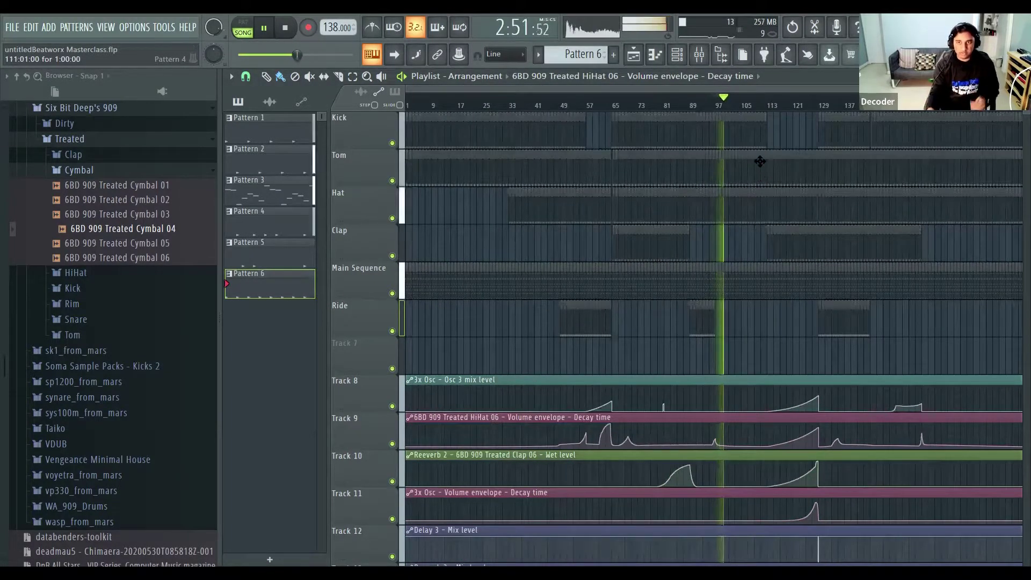
{"action": "left_click", "coordinate": [789, 102]}
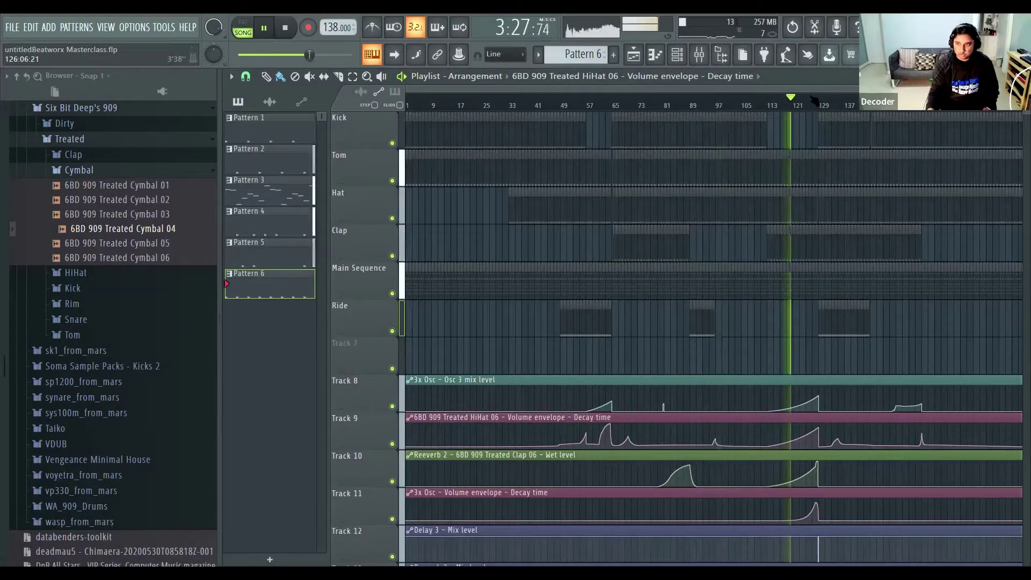
{"action": "left_click", "coordinate": [810, 101]}
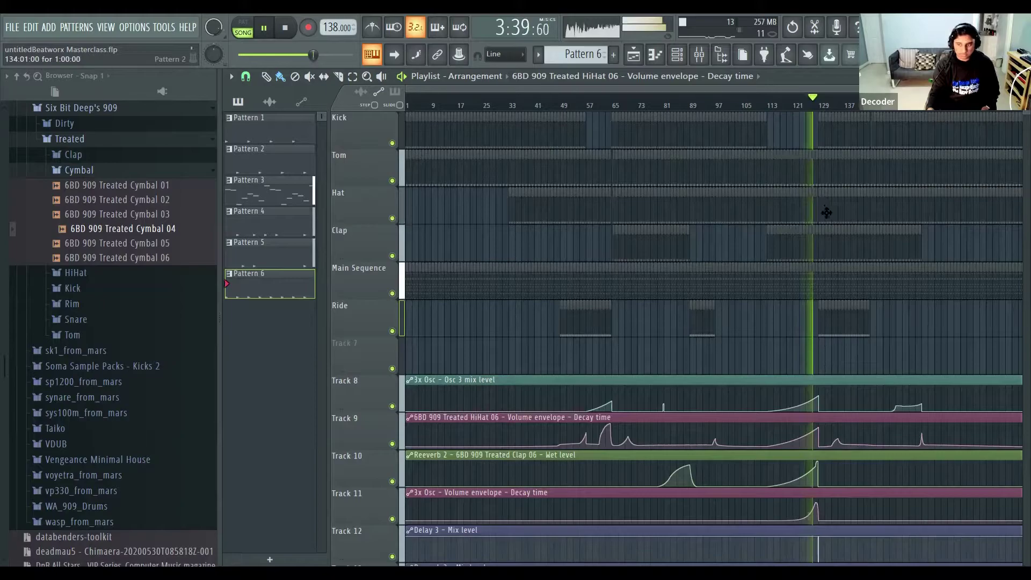
{"action": "scroll", "coordinate": [756, 239], "scroll_direction": "up", "scroll_amount": 2, "text": "ctrl"}
{"action": "scroll", "coordinate": [734, 245], "scroll_direction": "up", "scroll_amount": 2, "text": "ctrl"}
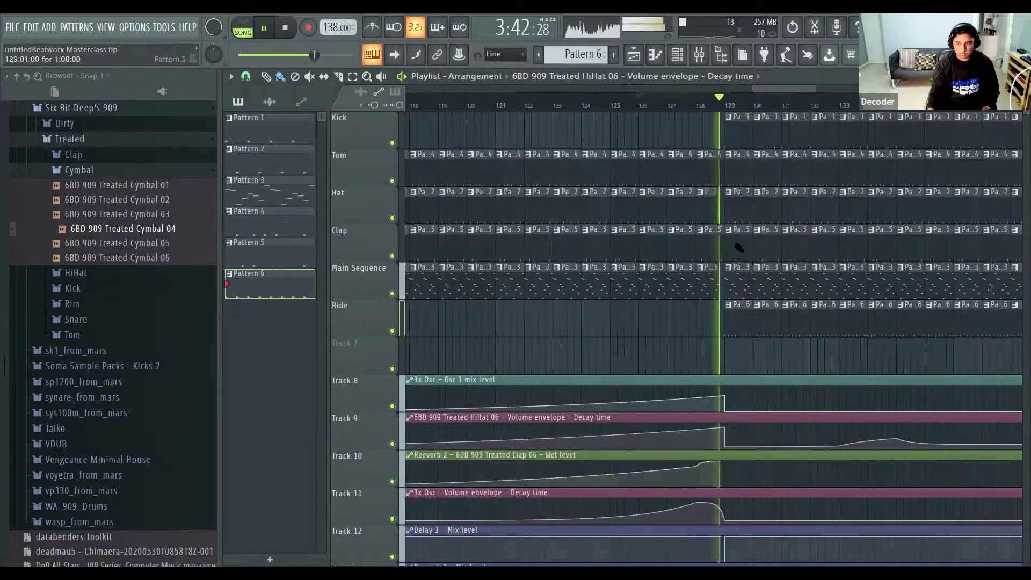
Audition the middle of the arrangement from about bars 75, 90 and 97 to compare the transitions.
{"action": "scroll", "coordinate": [632, 100], "scroll_direction": "down", "scroll_amount": 4, "text": "ctrl"}
{"action": "left_click", "coordinate": [626, 101]}
{"action": "left_click", "coordinate": [674, 106]}
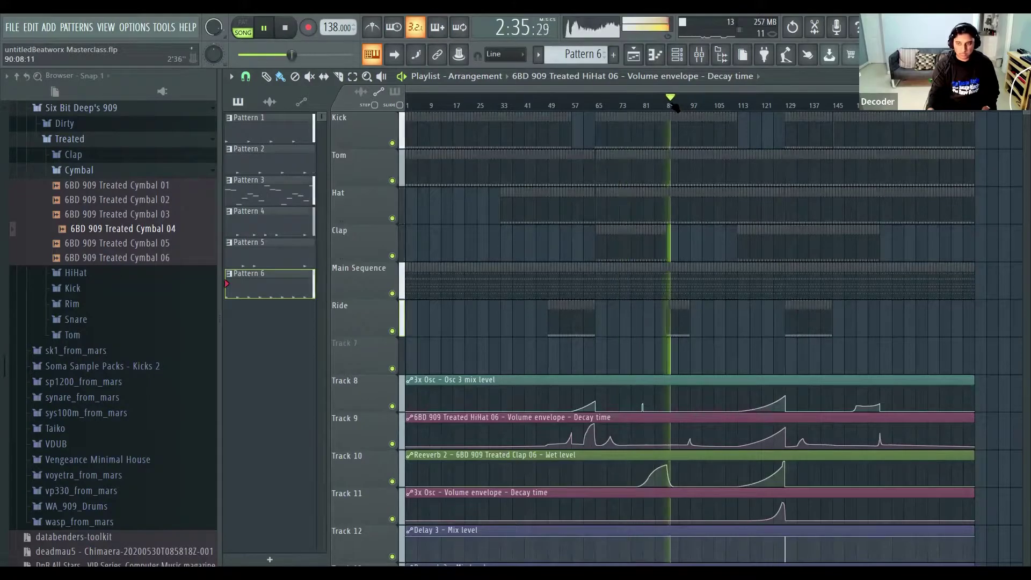
{"action": "left_click", "coordinate": [694, 105]}
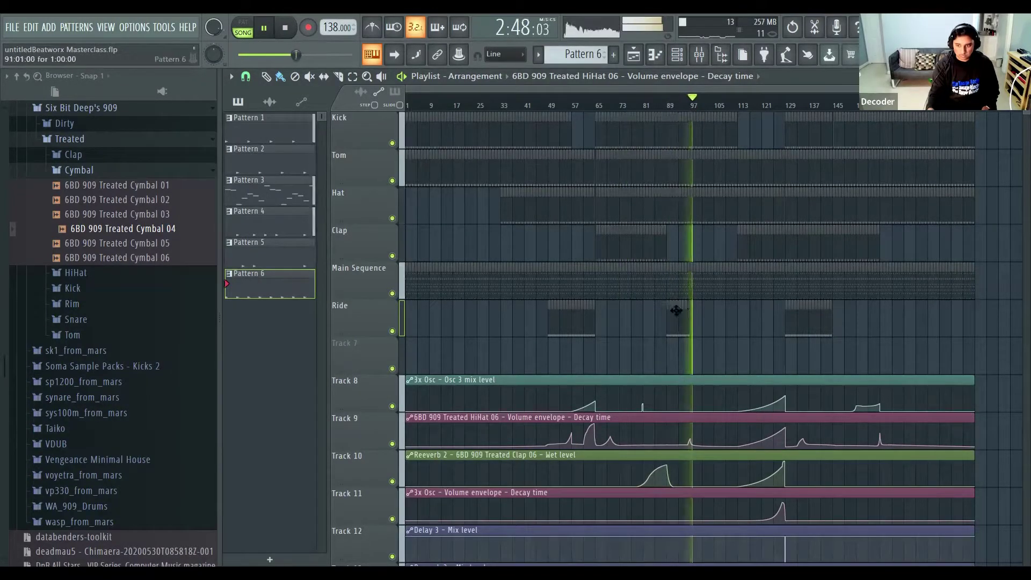
Add a curved peak to the HiHat 06 decay time automation around bar 81, falling back by bar 83, while playing from bar 80.
{"action": "scroll", "coordinate": [572, 445], "scroll_direction": "up", "scroll_amount": 5, "text": "ctrl"}
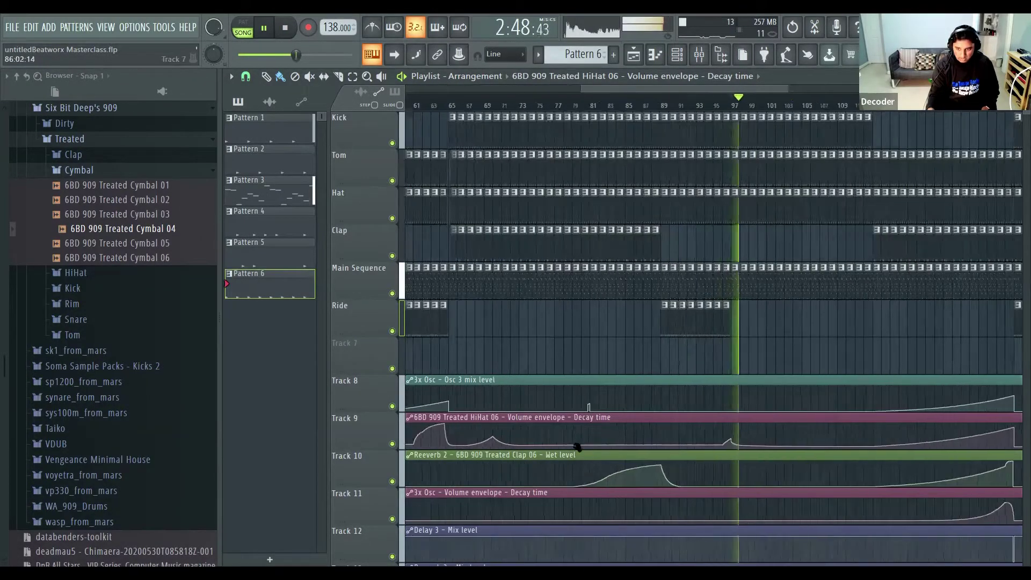
{"action": "key", "text": "space"}
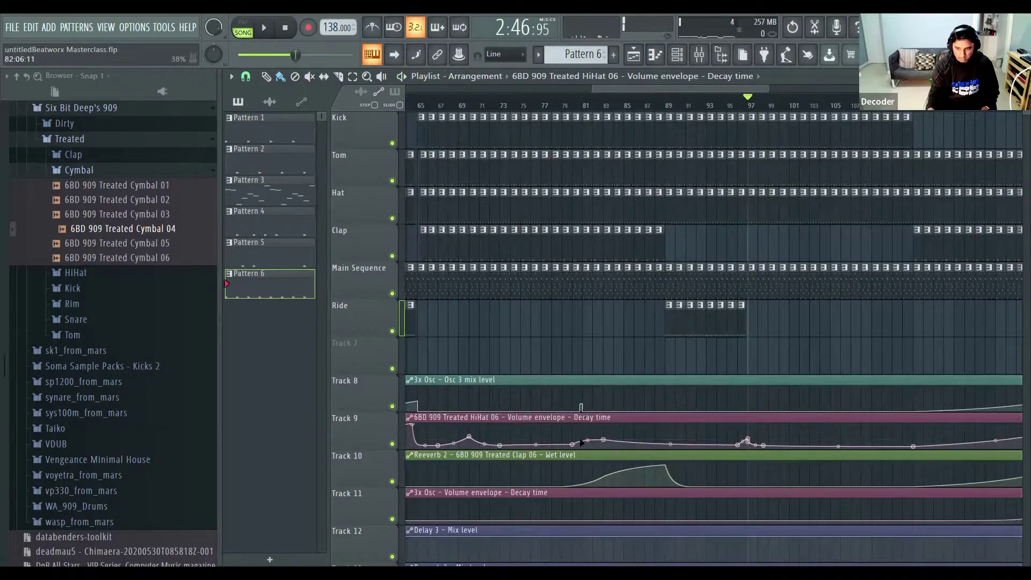
{"action": "left_click", "coordinate": [579, 105]}
{"action": "key", "text": "space"}
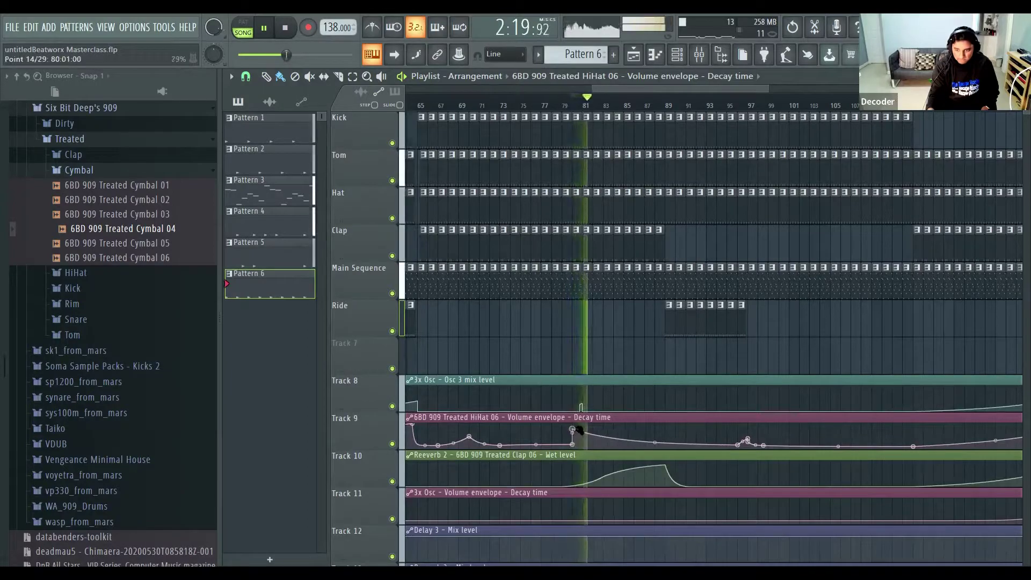
{"action": "left_click", "coordinate": [604, 442]}
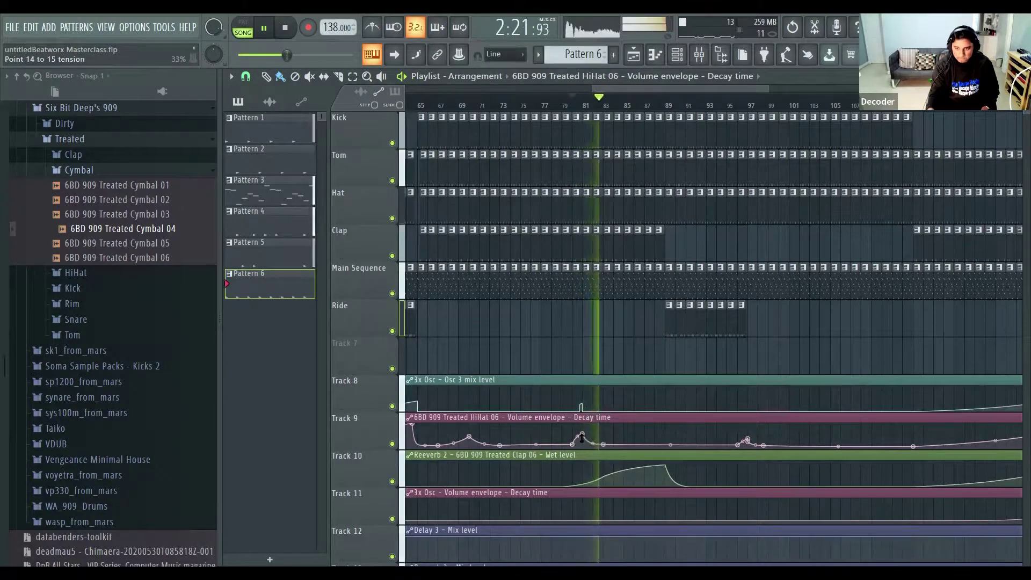
Add a second HiHat 06 decay time peak that rises from about bar 87 and drops back abruptly at bar 89.
{"action": "left_click", "coordinate": [644, 445]}
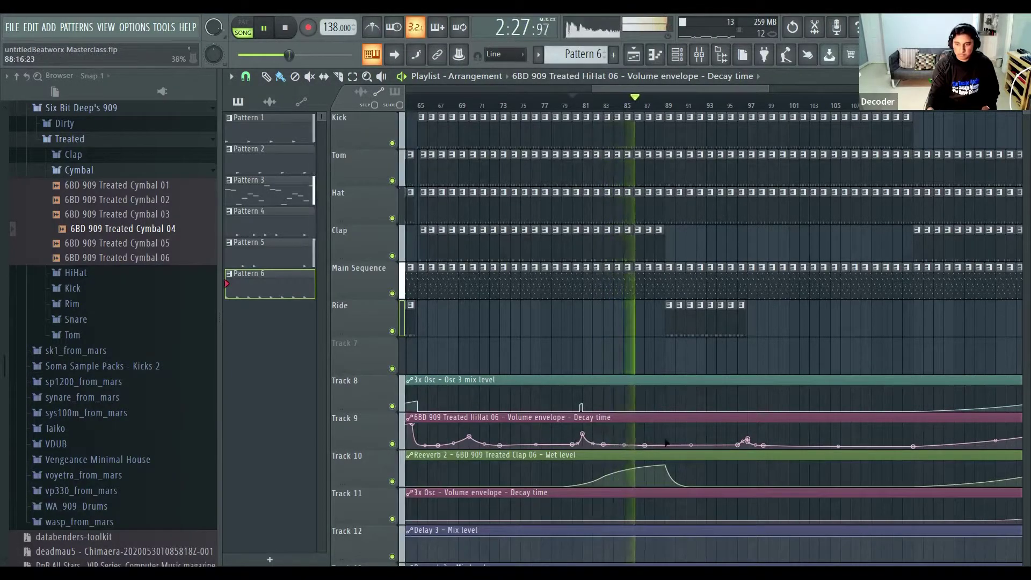
{"action": "left_click", "coordinate": [667, 444]}
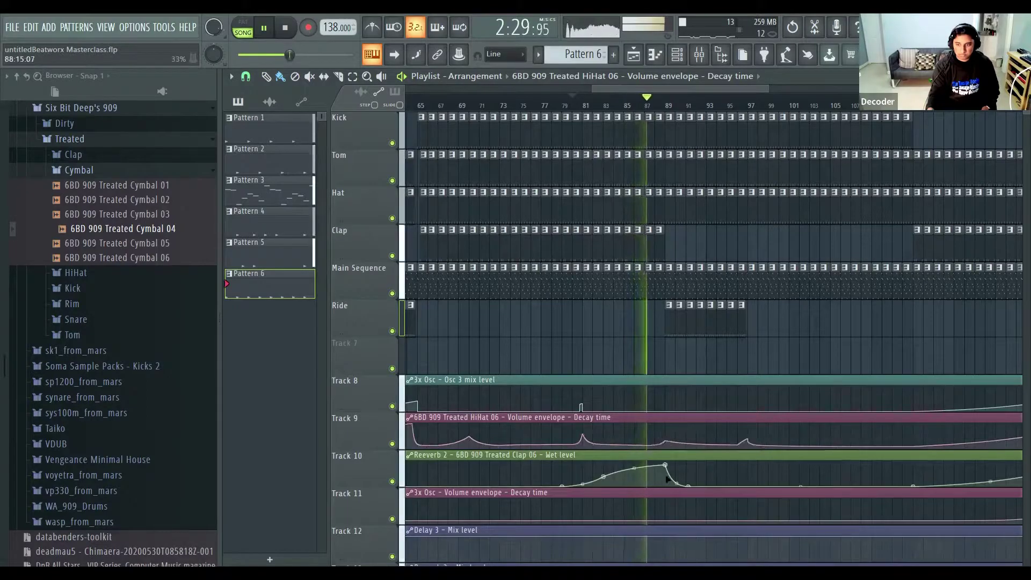
{"action": "left_click", "coordinate": [675, 445]}
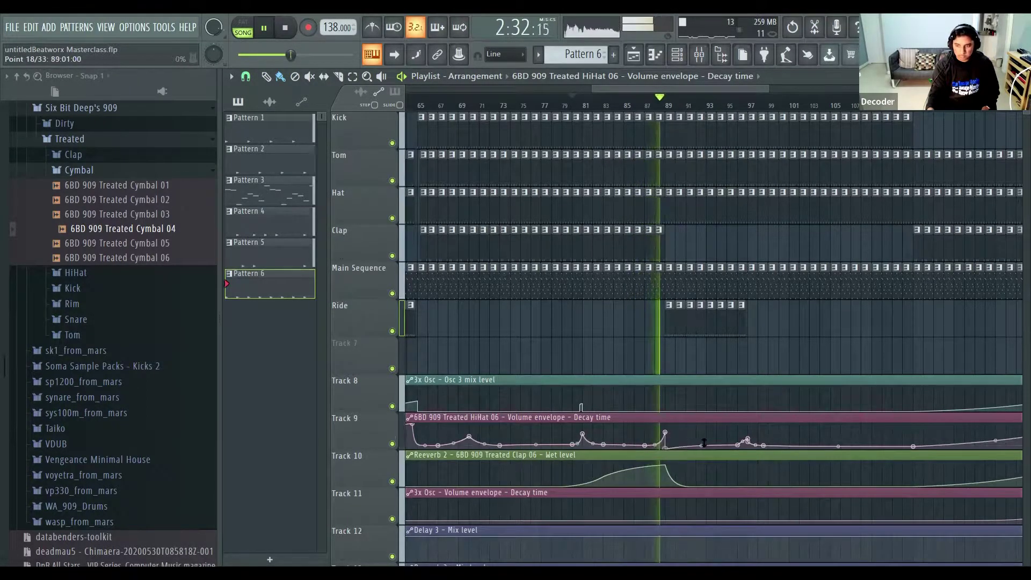
Extend the Clap section from bar 89 to bar 97, reshape the Clap 06 wet level to stay high past bar 89, and restart playback.
{"action": "left_click_drag", "start_coordinate": [668, 231], "coordinate": [754, 231]}
{"action": "left_click_drag", "start_coordinate": [700, 474], "coordinate": [677, 457]}
{"action": "key", "text": "space"}
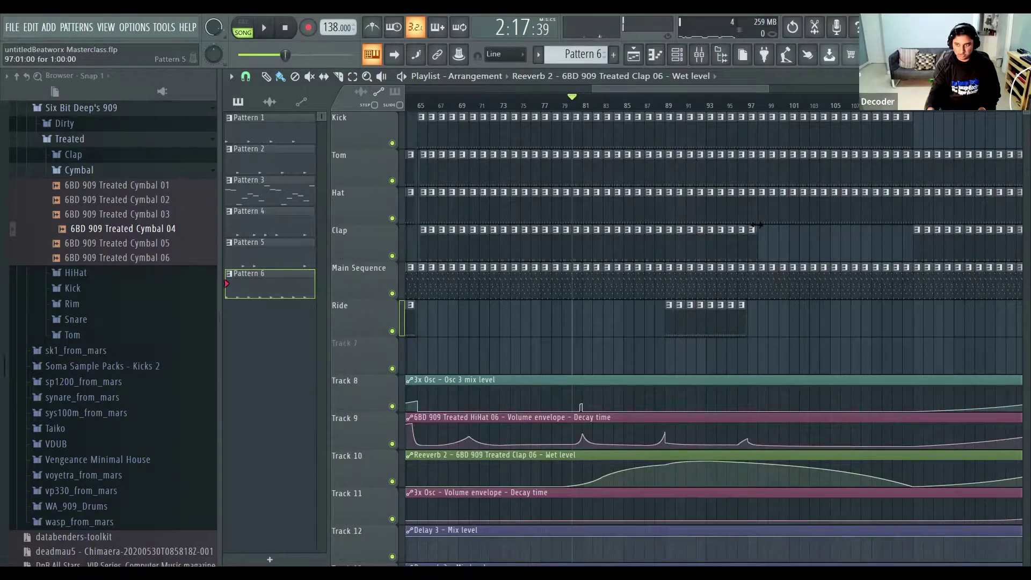
{"action": "key", "text": "space"}
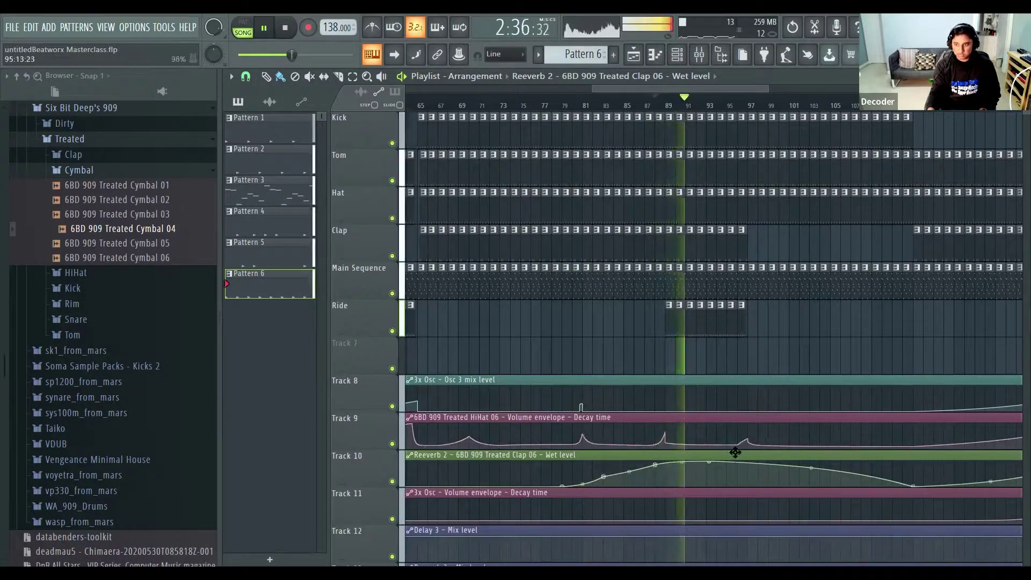
Save the project, and hold the Clap 06 wet level high until a sharp drop to the base level at bar 97.
{"action": "key", "text": "ctrl+s"}
{"action": "scroll", "coordinate": [714, 236], "scroll_direction": "up", "scroll_amount": 2}
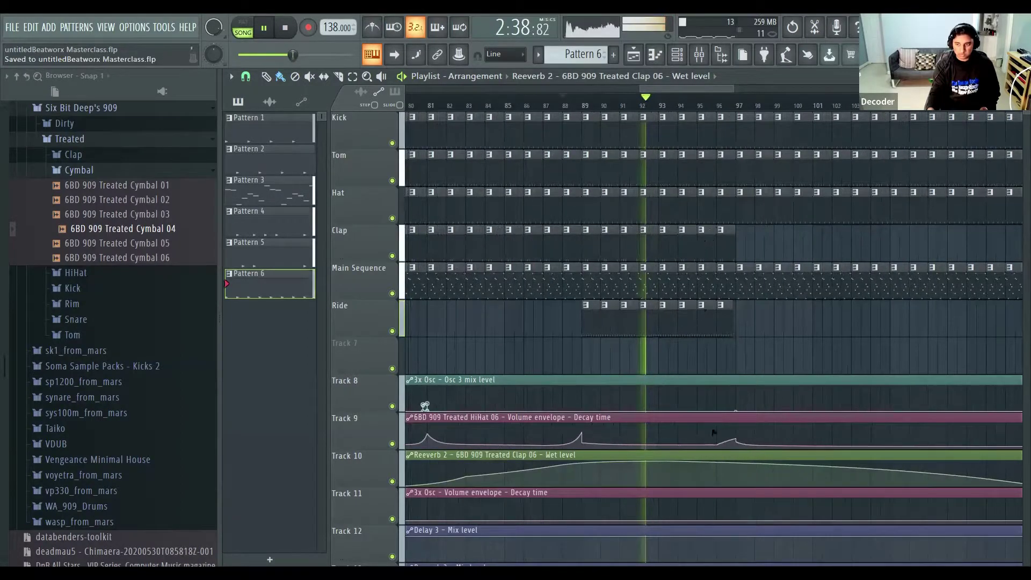
{"action": "scroll", "coordinate": [703, 314], "scroll_direction": "up", "scroll_amount": 2}
{"action": "left_click_drag", "start_coordinate": [712, 461], "coordinate": [712, 486]}
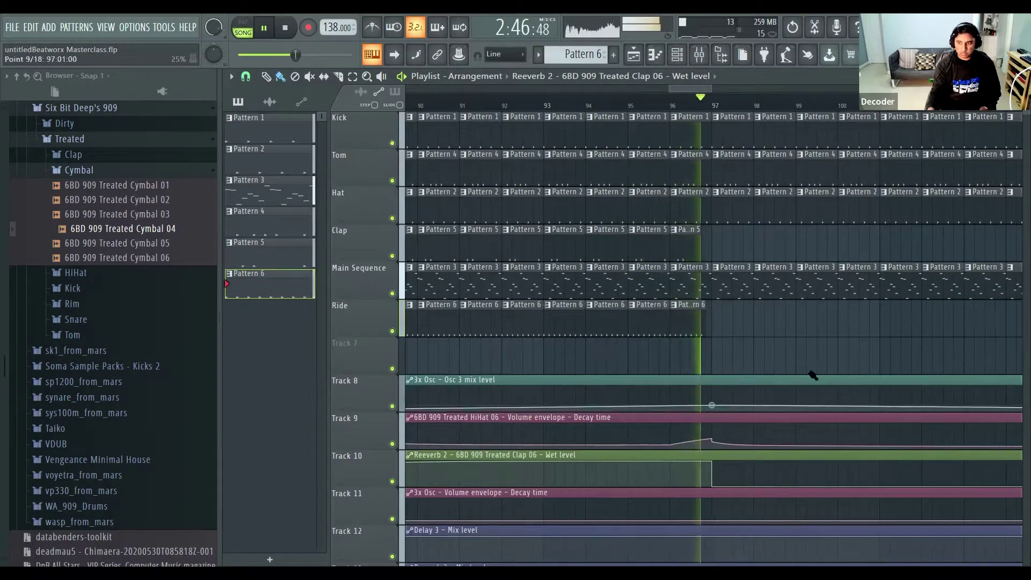
Raise the Osc 3 mix level at bar 97, ramping up from 96:13:00 and fading out by bar 113, and audition it from bar 96.
{"action": "scroll", "coordinate": [644, 100], "scroll_direction": "down", "scroll_amount": 3}
{"action": "key", "text": "space"}
{"action": "left_click", "coordinate": [634, 100]}
{"action": "key", "text": "space"}
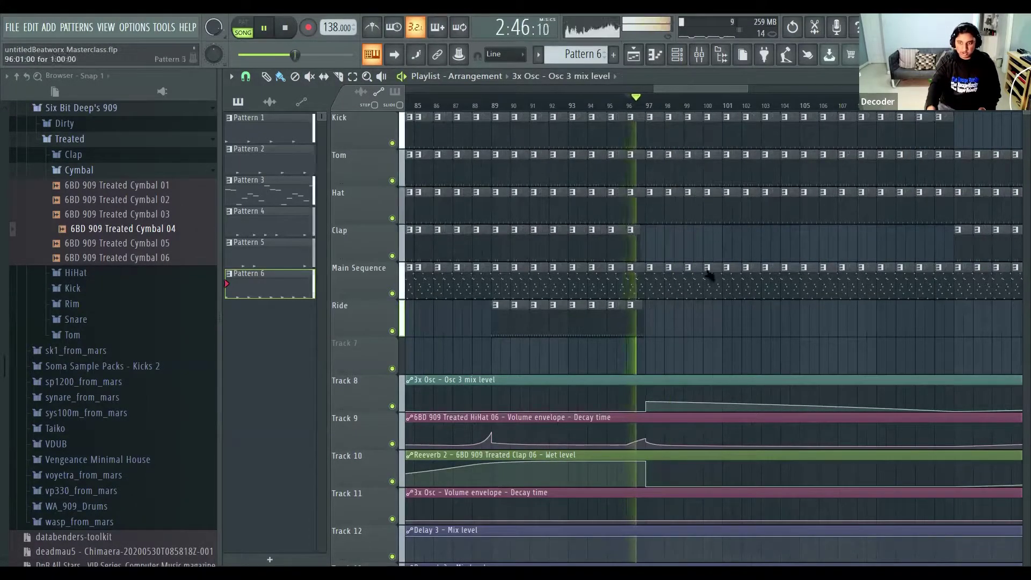
{"action": "key", "text": "space"}
{"action": "key", "text": "space"}
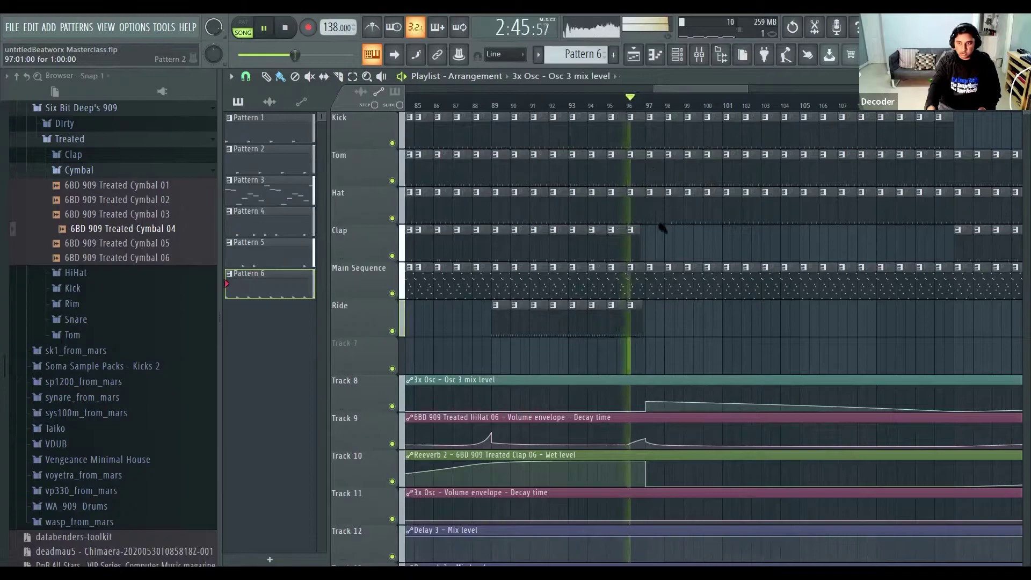
{"action": "scroll", "coordinate": [641, 424], "scroll_direction": "up", "scroll_amount": 3}
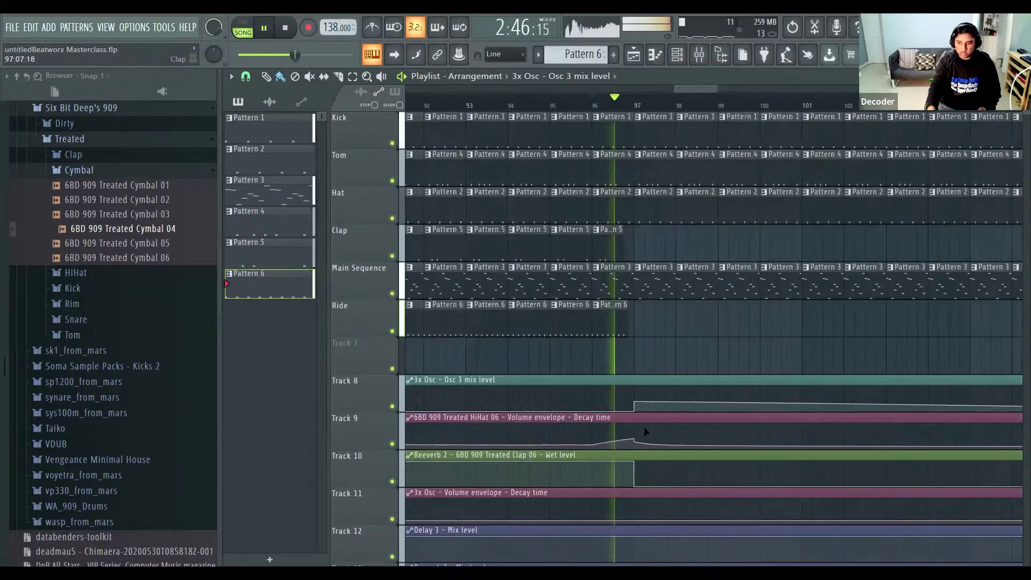
{"action": "key", "text": "space"}
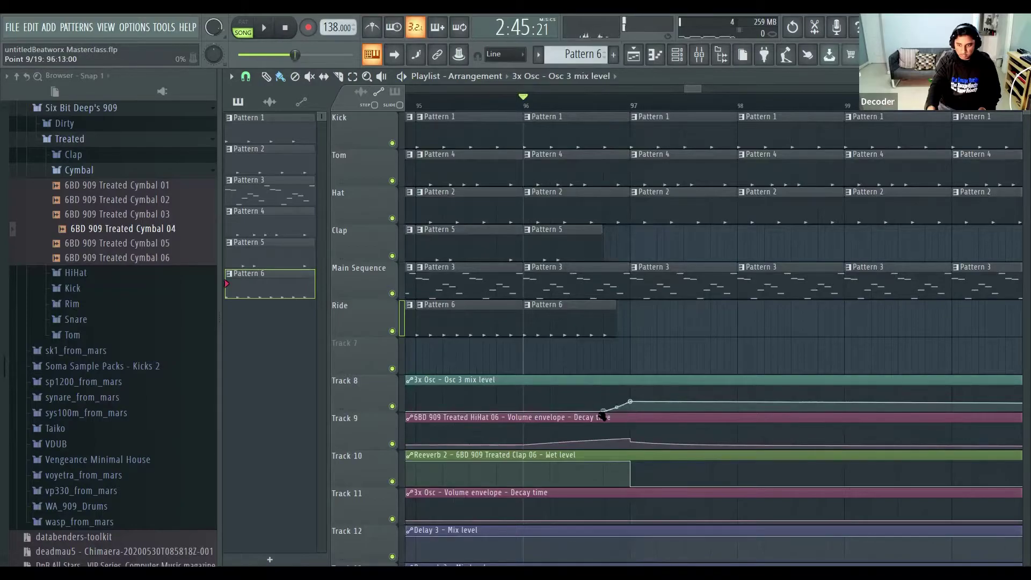
Delete the Tom clips from bar 97 to bar 113 and play the new breakdown.
{"action": "scroll", "coordinate": [632, 208], "scroll_direction": "down", "scroll_amount": 3}
{"action": "scroll", "coordinate": [739, 200], "scroll_direction": "down", "scroll_amount": 3}
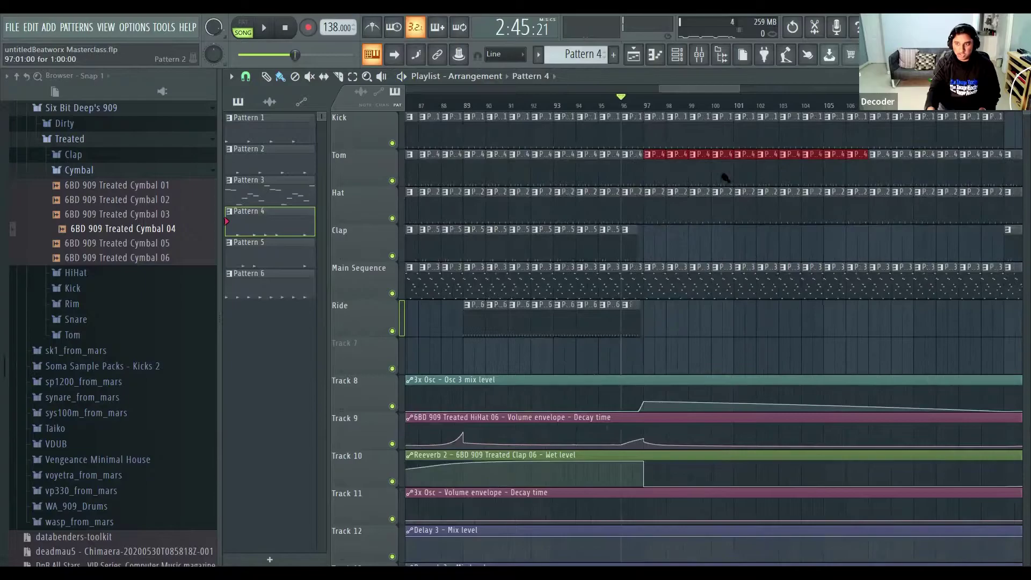
{"action": "key", "text": "Delete"}
{"action": "key", "text": "space"}
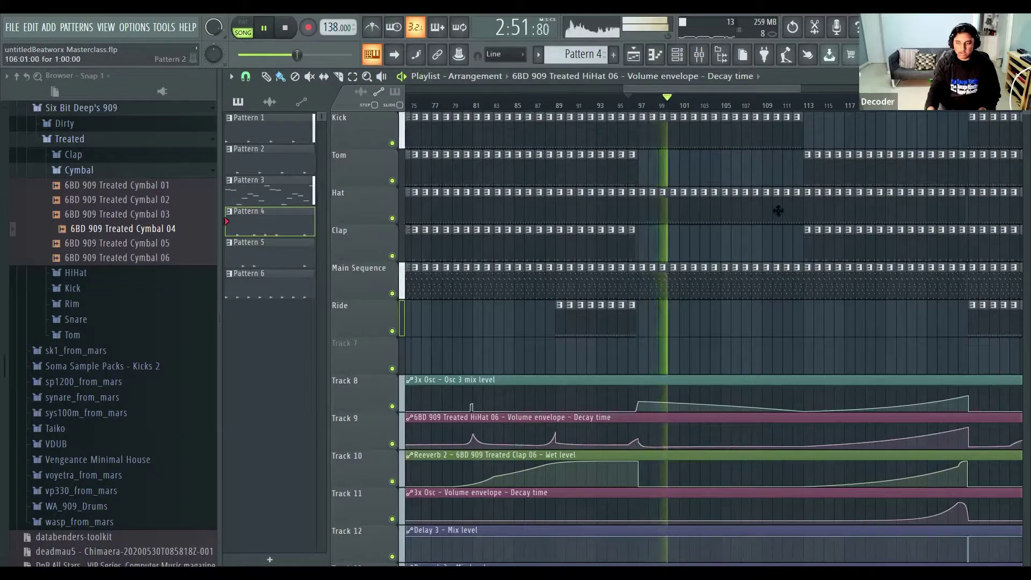
Try removing the Hat clips from bar 105 to bar 113 during playback, and undo the removal.
{"action": "scroll", "coordinate": [794, 140], "scroll_direction": "down", "scroll_amount": 2}
{"action": "scroll", "coordinate": [774, 161], "scroll_direction": "down", "scroll_amount": 2}
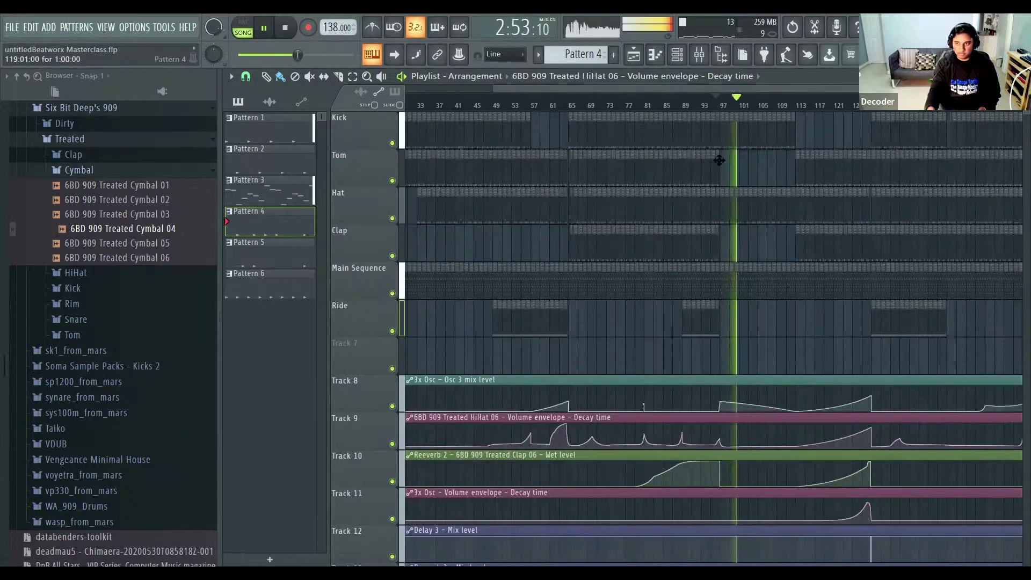
{"action": "scroll", "coordinate": [604, 202], "scroll_direction": "up", "scroll_amount": 3}
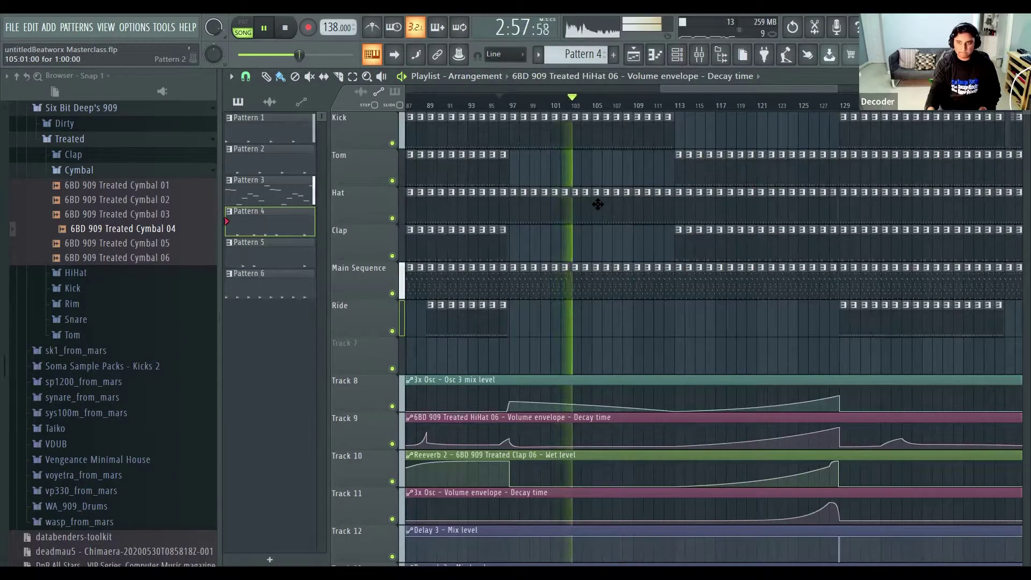
{"action": "left_click_drag", "start_coordinate": [631, 208], "coordinate": [670, 204]}
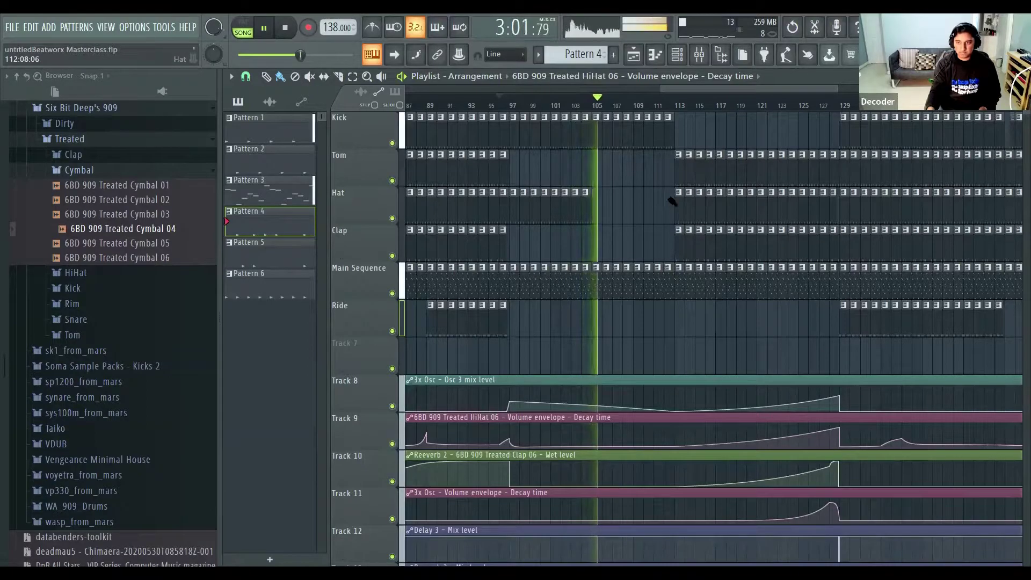
{"action": "key", "text": "ctrl+z"}
{"action": "scroll", "coordinate": [675, 177], "scroll_direction": "up", "scroll_amount": 2}
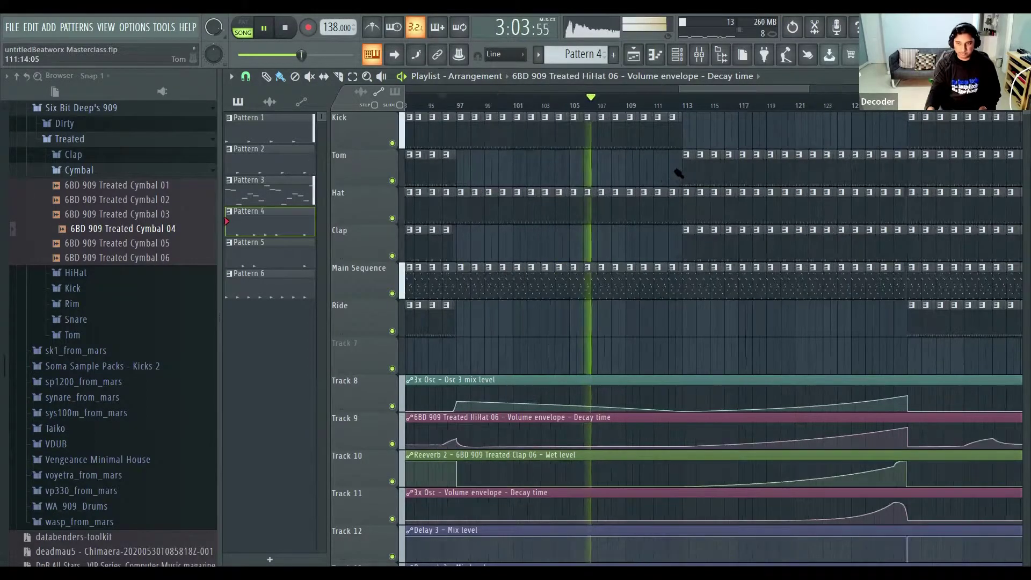
Play the breakdown up to the transition at bar 113 and save the project.
{"action": "scroll", "coordinate": [678, 173], "scroll_direction": "up", "scroll_amount": 3}
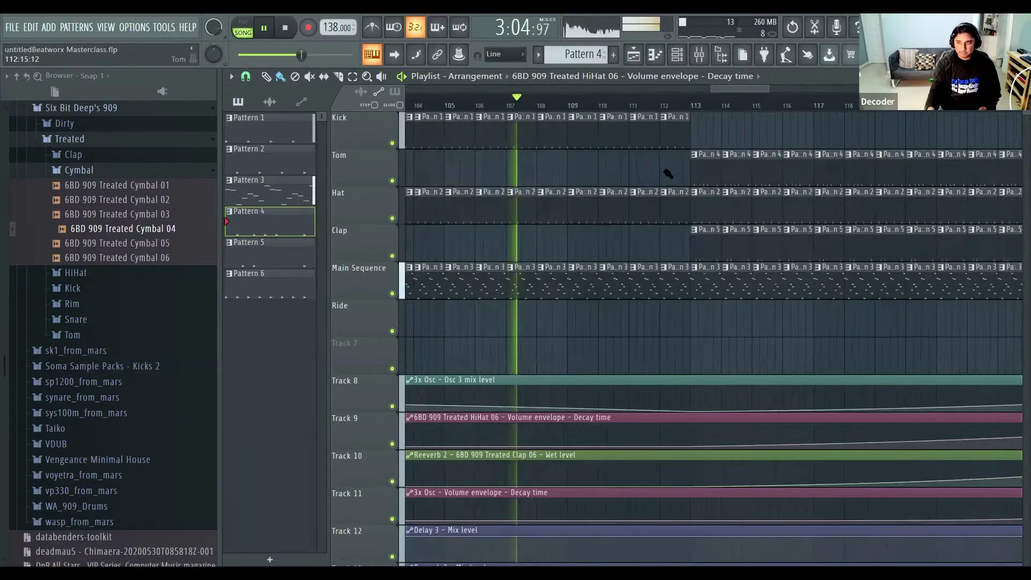
{"action": "scroll", "coordinate": [671, 172], "scroll_direction": "down", "scroll_amount": 6}
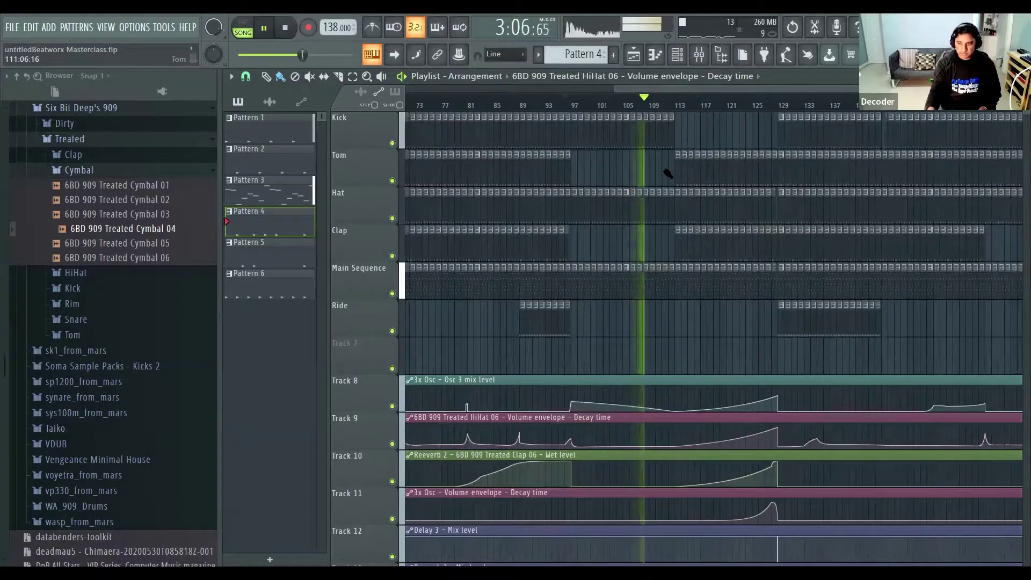
{"action": "scroll", "coordinate": [671, 125], "scroll_direction": "up", "scroll_amount": 8}
{"action": "key", "text": "ctrl+s"}
{"action": "left_click", "coordinate": [681, 127]}
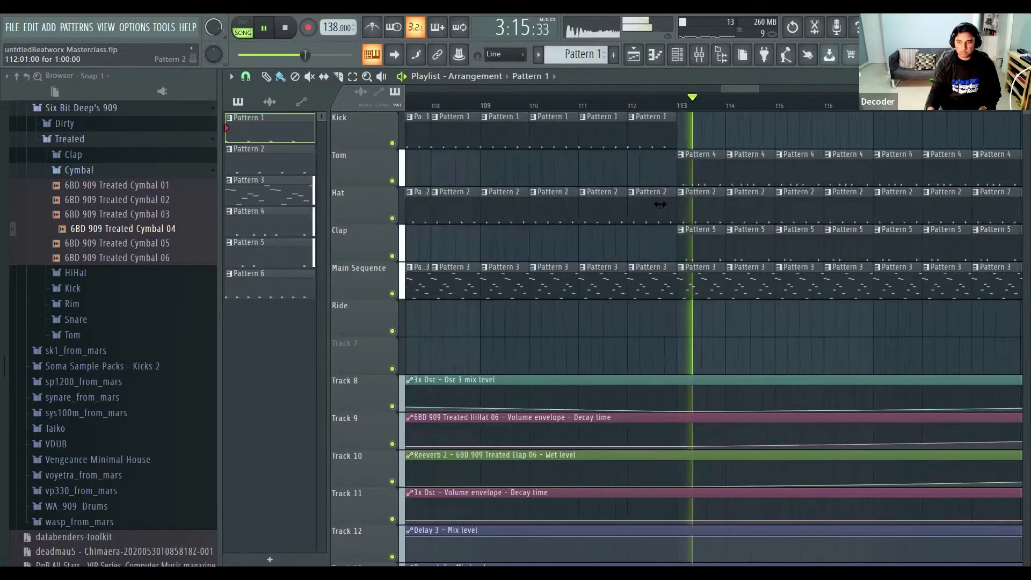
Adjust the curve tension of the 3x Osc volume envelope decay time rise between bar 113 and bar 129.
{"action": "scroll", "coordinate": [663, 212], "scroll_direction": "down", "scroll_amount": 3}
{"action": "scroll", "coordinate": [666, 214], "scroll_direction": "down", "scroll_amount": 4}
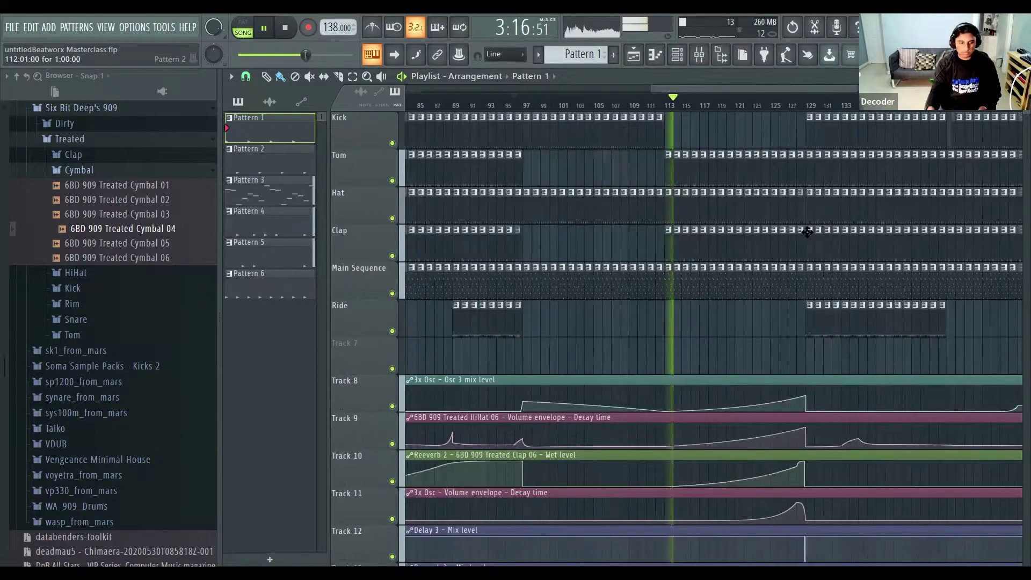
{"action": "scroll", "coordinate": [804, 240], "scroll_direction": "down", "scroll_amount": 3}
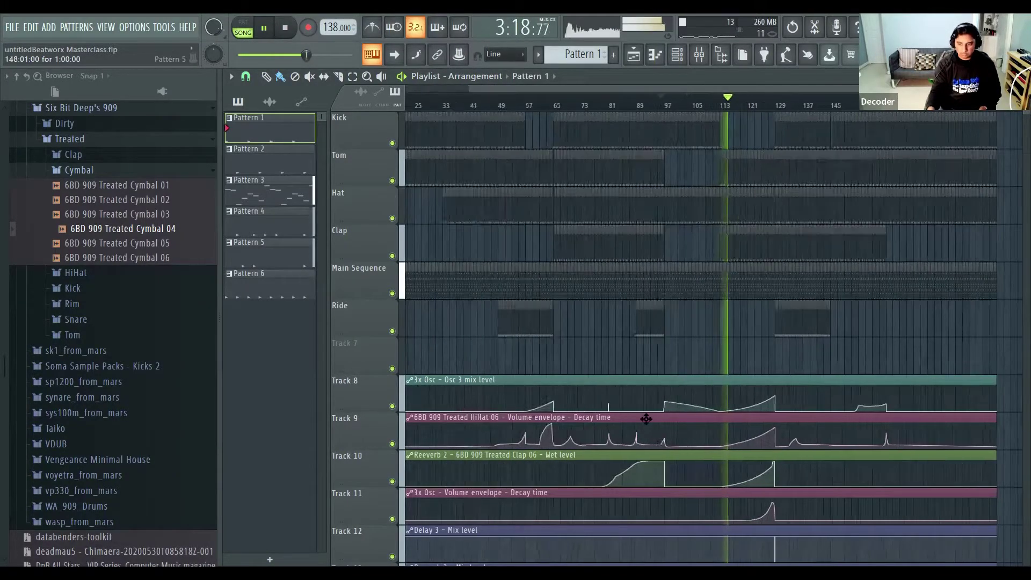
{"action": "scroll", "coordinate": [664, 332], "scroll_direction": "down", "scroll_amount": 5}
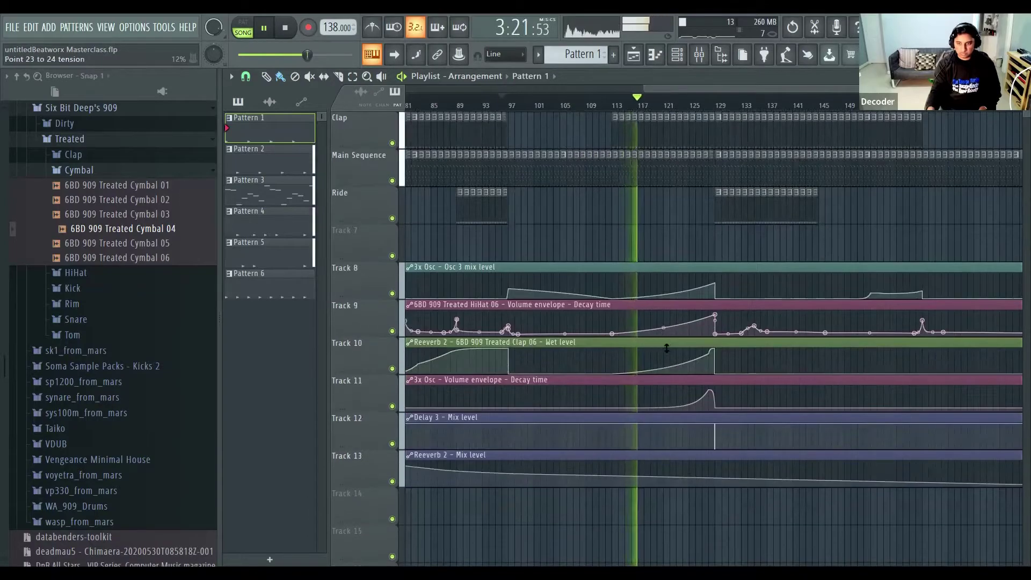
{"action": "scroll", "coordinate": [752, 376], "scroll_direction": "down", "scroll_amount": 3}
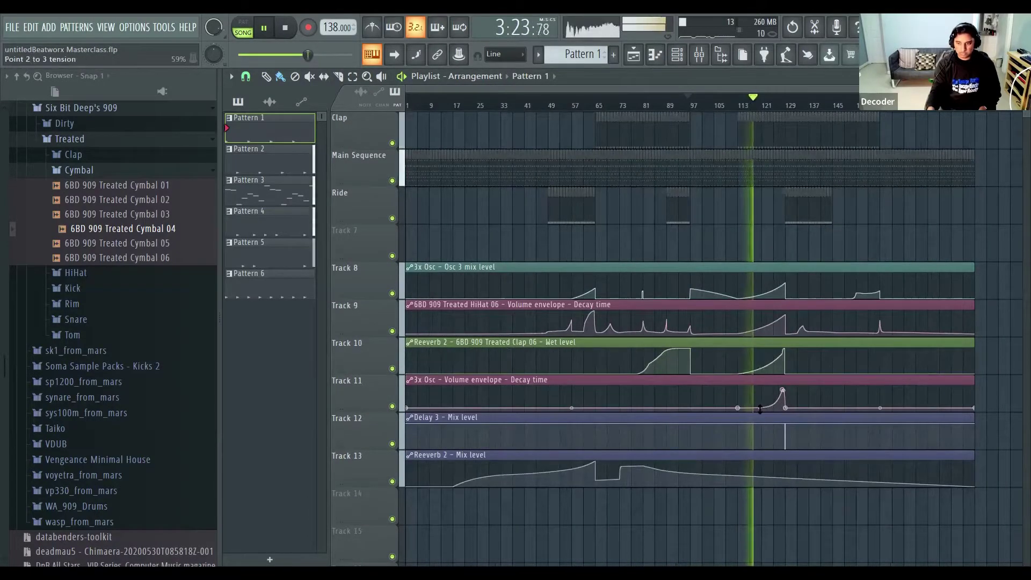
{"action": "left_click_drag", "start_coordinate": [759, 404], "coordinate": [760, 403]}
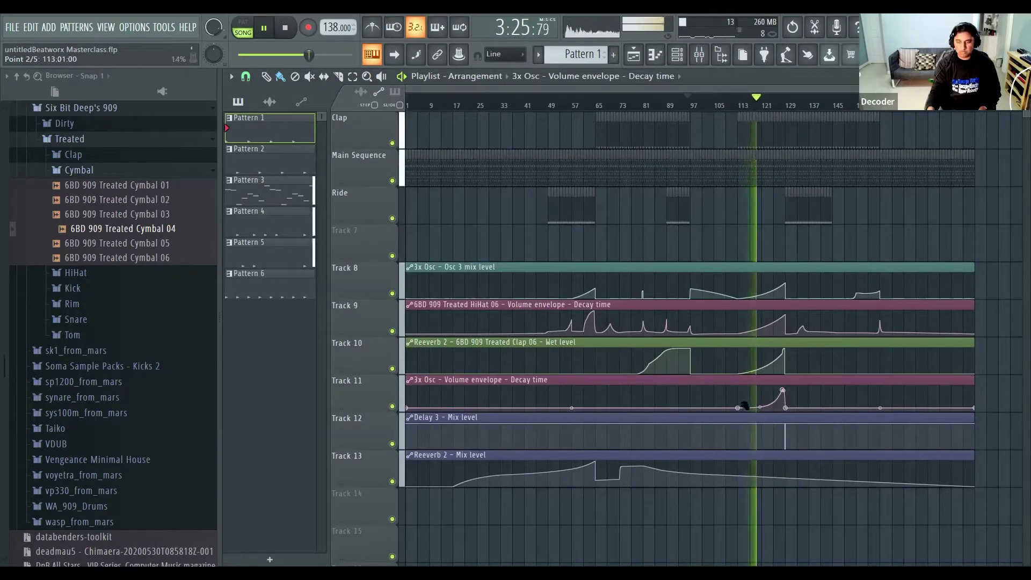
Ramp the Reeverb 2 mix level up from about bar 120 to a peak just before bar 129, then cut it to zero.
{"action": "scroll", "coordinate": [773, 402], "scroll_direction": "down", "scroll_amount": 2}
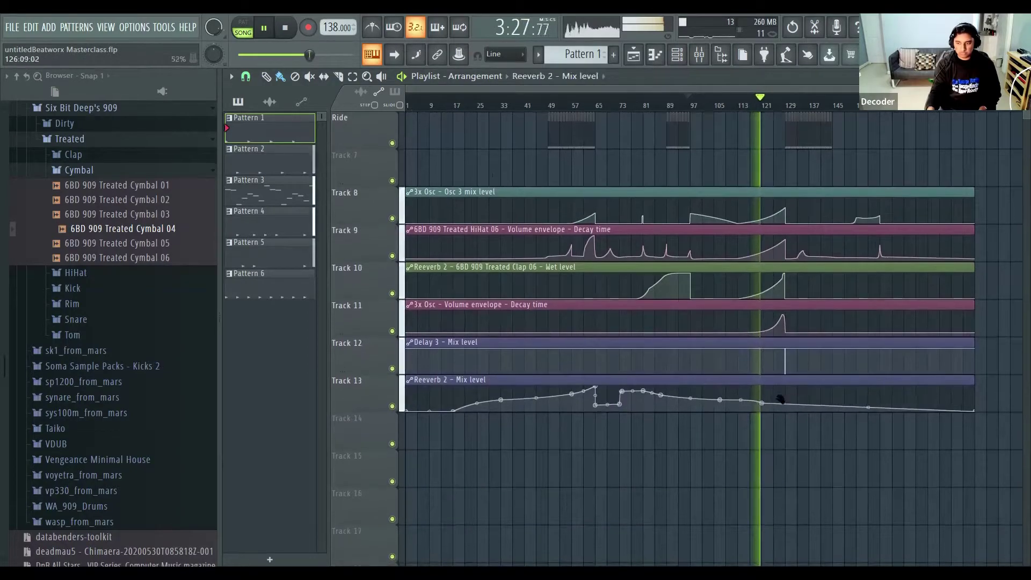
{"action": "left_click_drag", "start_coordinate": [780, 399], "coordinate": [782, 388]}
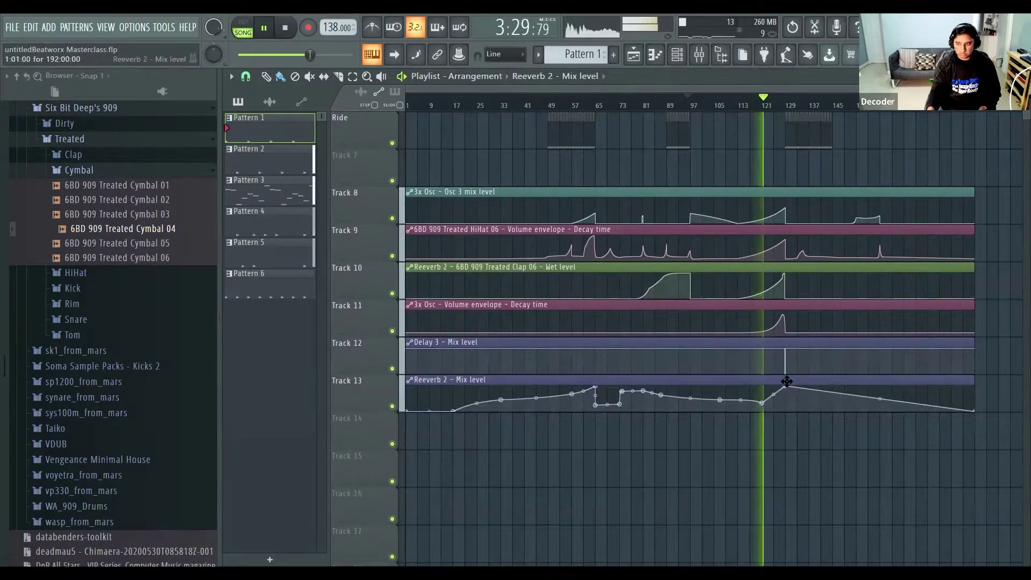
{"action": "scroll", "coordinate": [786, 376], "scroll_direction": "up", "scroll_amount": 3}
{"action": "scroll", "coordinate": [764, 393], "scroll_direction": "up", "scroll_amount": 5}
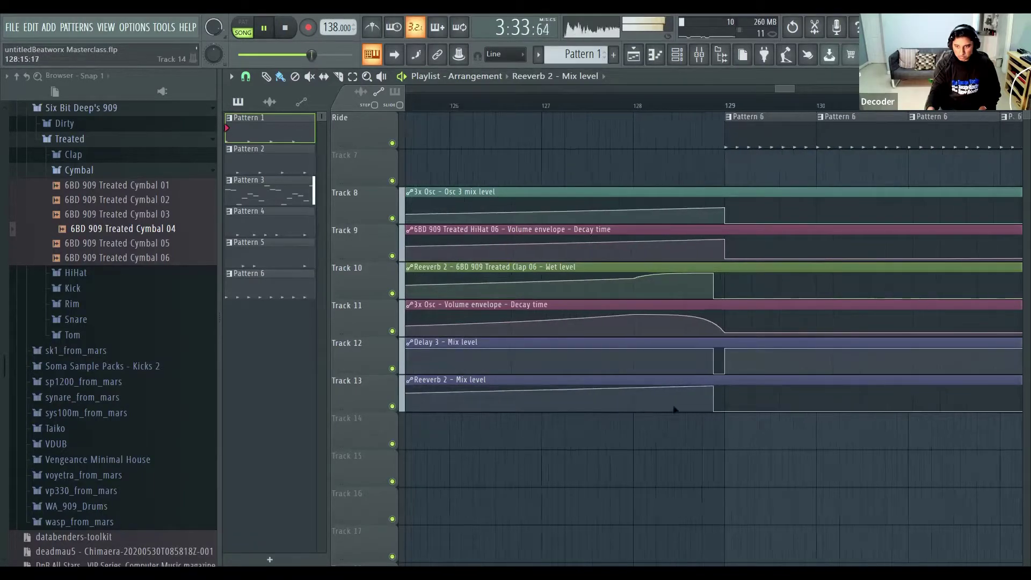
{"action": "scroll", "coordinate": [725, 403], "scroll_direction": "down", "scroll_amount": 2}
{"action": "scroll", "coordinate": [670, 407], "scroll_direction": "down", "scroll_amount": 3}
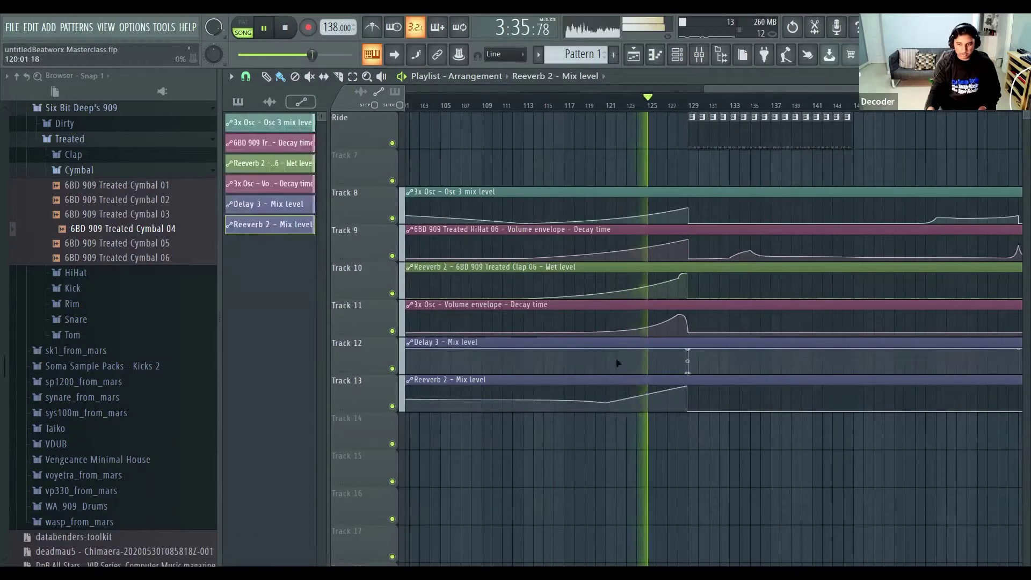
Play through the drop at bar 129 with the new reverb automation and save the project.
{"action": "scroll", "coordinate": [670, 395], "scroll_direction": "up", "scroll_amount": 3}
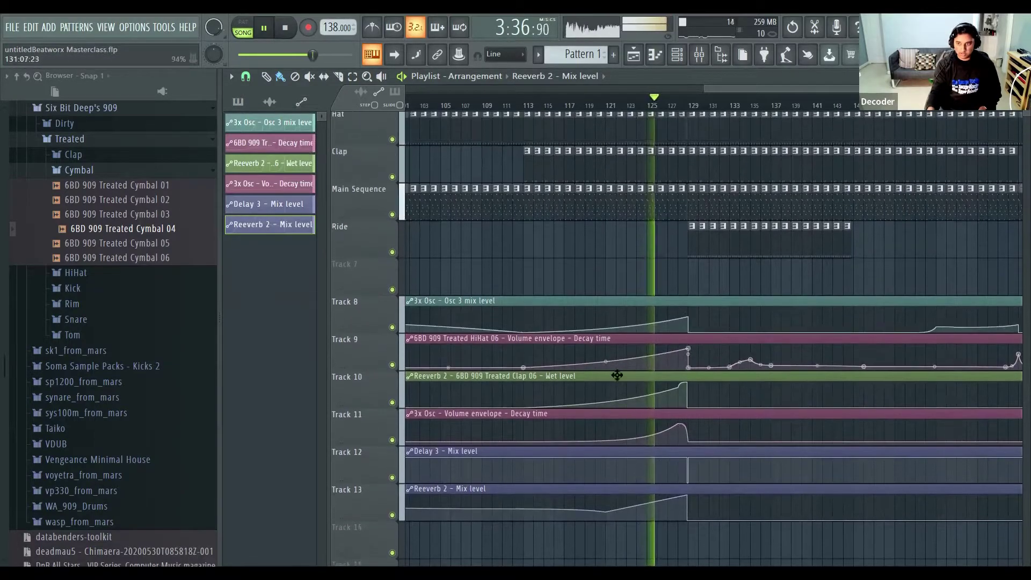
{"action": "scroll", "coordinate": [689, 389], "scroll_direction": "down", "scroll_amount": 2}
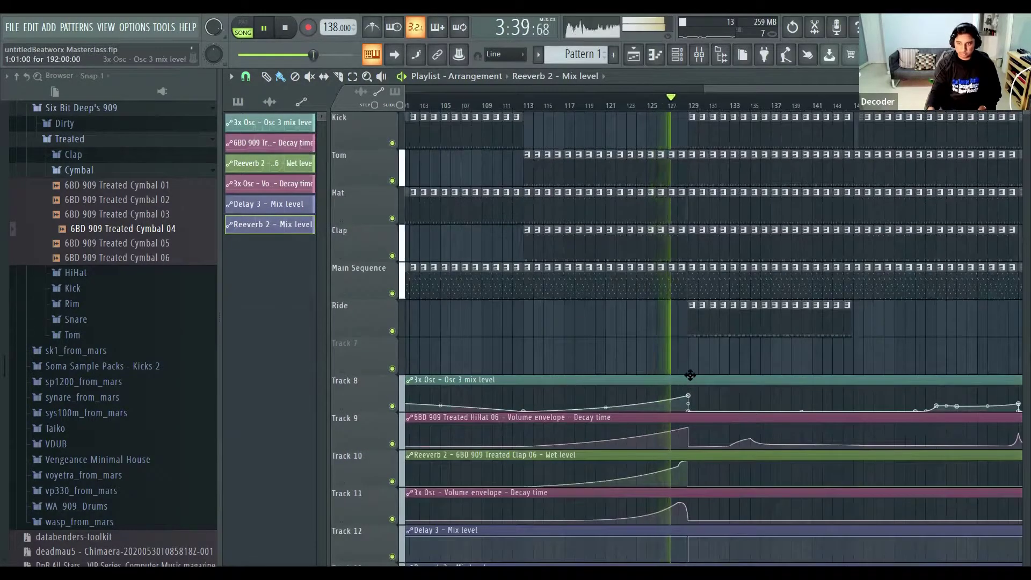
{"action": "scroll", "coordinate": [712, 350], "scroll_direction": "up", "scroll_amount": 2}
{"action": "scroll", "coordinate": [712, 352], "scroll_direction": "down", "scroll_amount": 3}
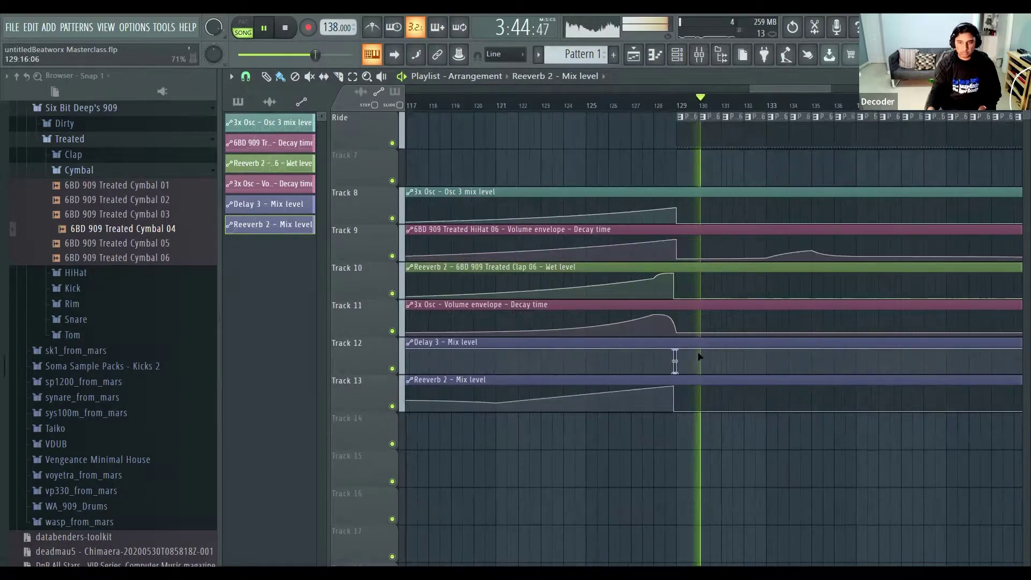
{"action": "key", "text": "ctrl+s"}
Add a 3x Osc decay time rise from bar 135 to 54% at bar 137, drop it back to 19%, and save the project.
{"action": "scroll", "coordinate": [699, 356], "scroll_direction": "up", "scroll_amount": 5}
{"action": "scroll", "coordinate": [699, 356], "scroll_direction": "up", "scroll_amount": 5}
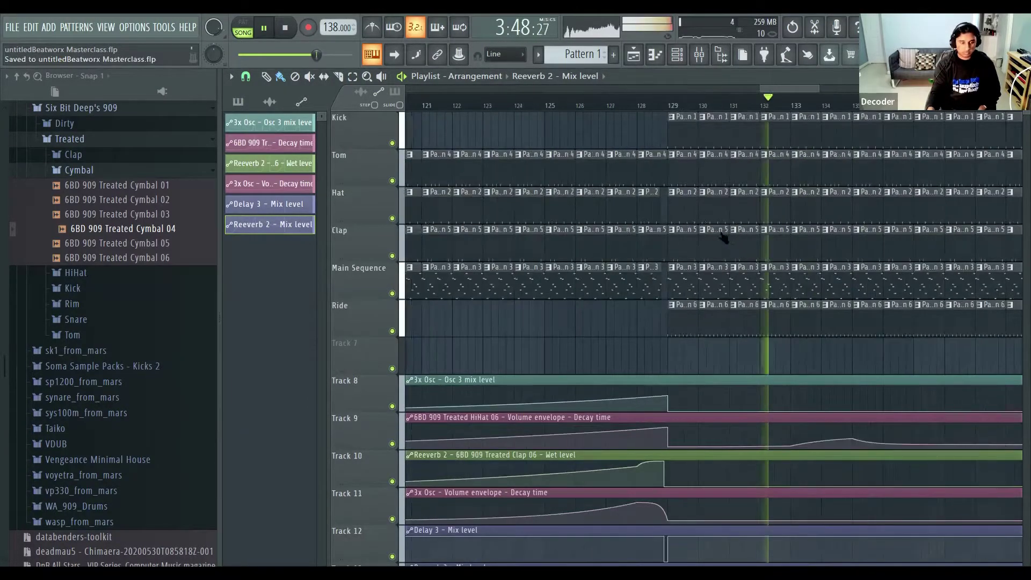
{"action": "scroll", "coordinate": [746, 254], "scroll_direction": "down", "scroll_amount": 7}
{"action": "scroll", "coordinate": [730, 223], "scroll_direction": "down", "scroll_amount": 4}
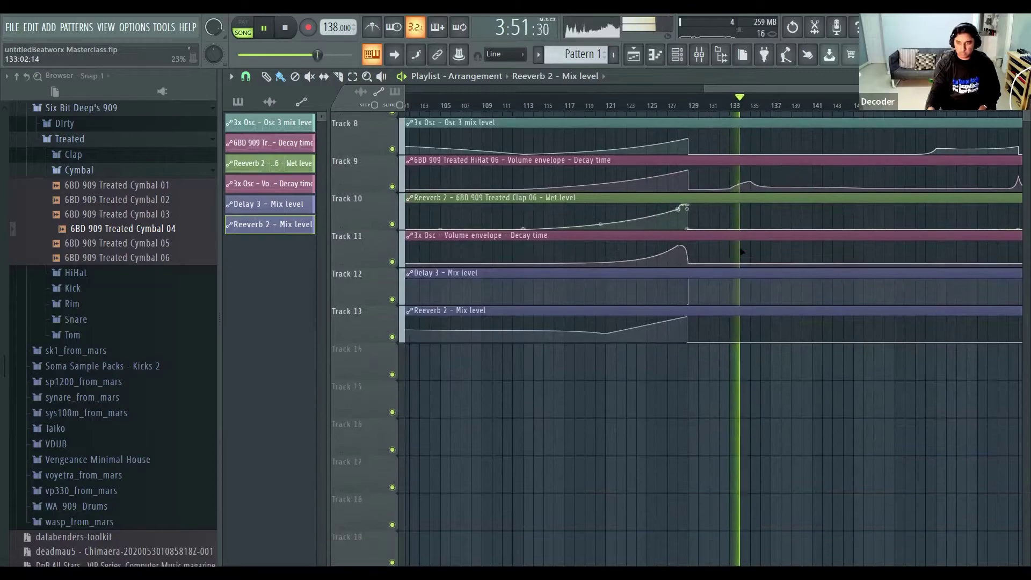
{"action": "left_click", "coordinate": [771, 248]}
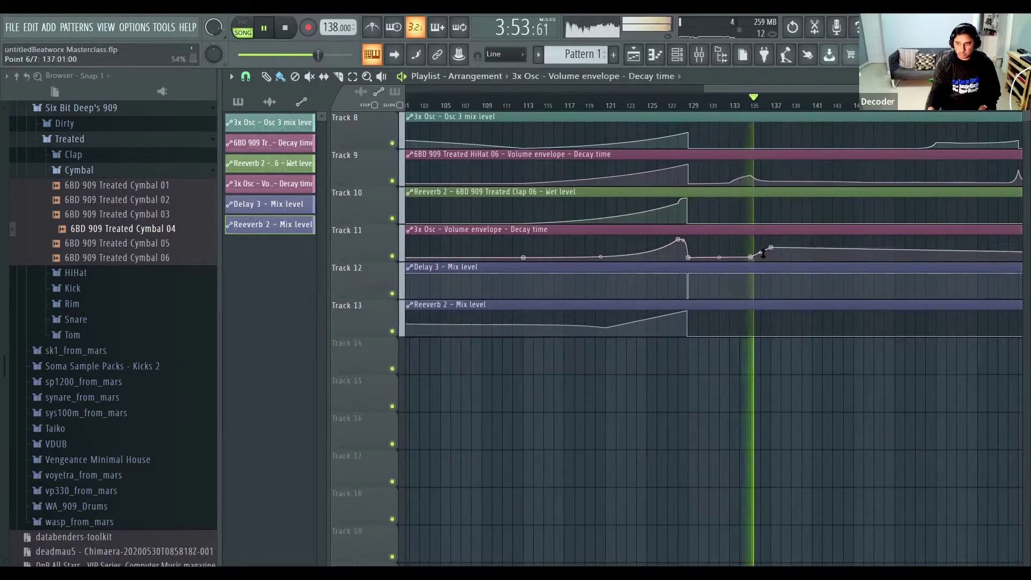
{"action": "left_click", "coordinate": [771, 256]}
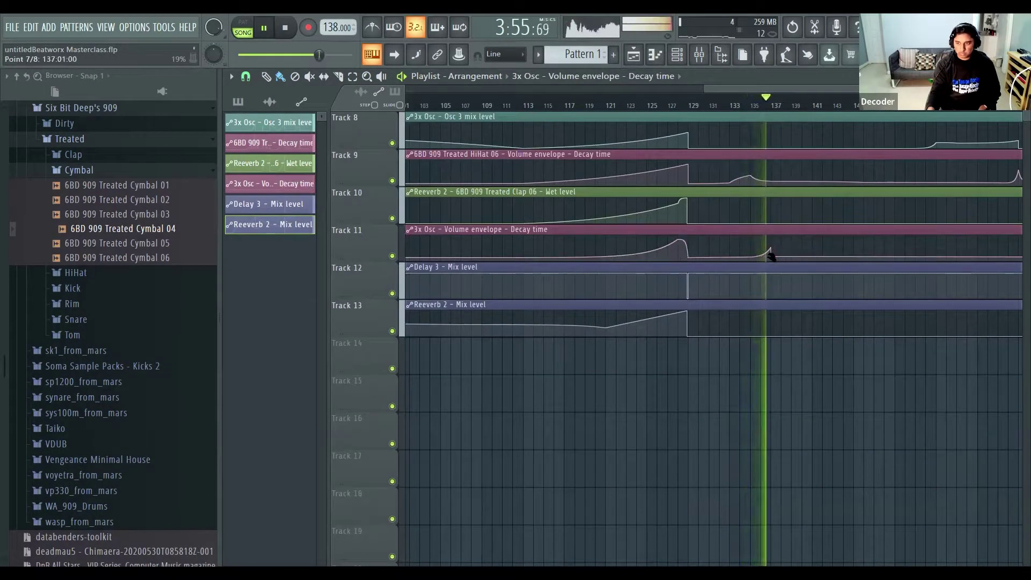
{"action": "key", "text": "ctrl+s"}
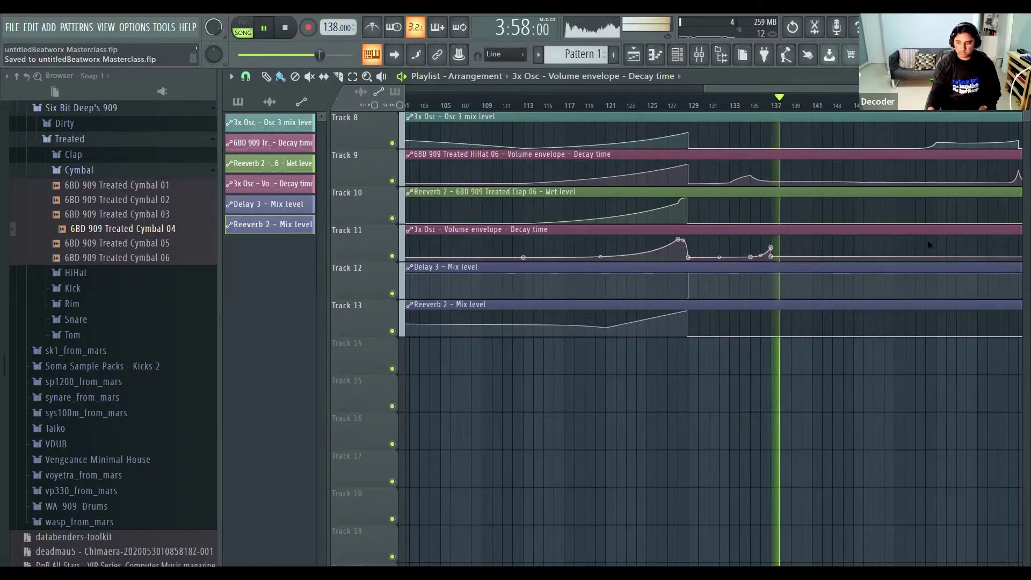
Add a base-level anchor point at bar 142 in the 3x Osc volume envelope decay time automation.
{"action": "scroll", "coordinate": [929, 244], "scroll_direction": "down", "scroll_amount": 5}
{"action": "scroll", "coordinate": [670, 346], "scroll_direction": "up", "scroll_amount": 2}
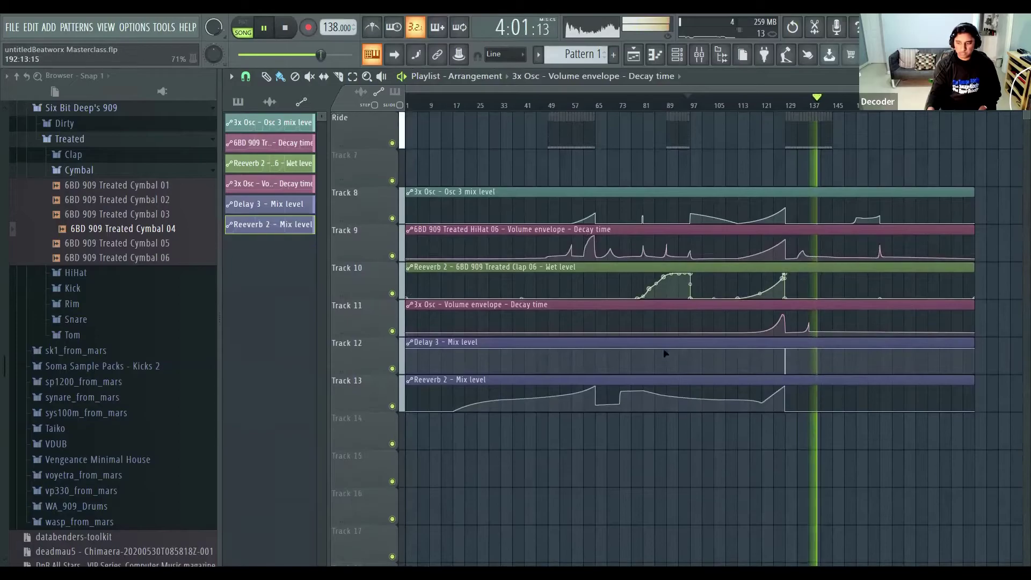
{"action": "scroll", "coordinate": [604, 341], "scroll_direction": "up", "scroll_amount": 5}
{"action": "left_click", "coordinate": [600, 332]}
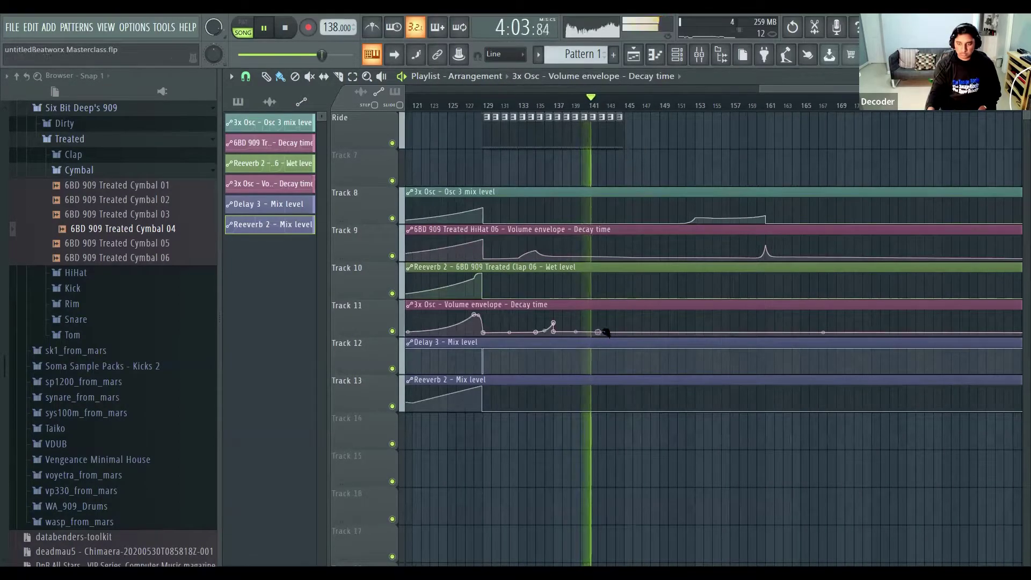
Raise the Clap 06 wet level from 144:12:03 to bar 145, hold it at 42% until bar 149, and fade it out by bar 153.
{"action": "left_click", "coordinate": [623, 291]}
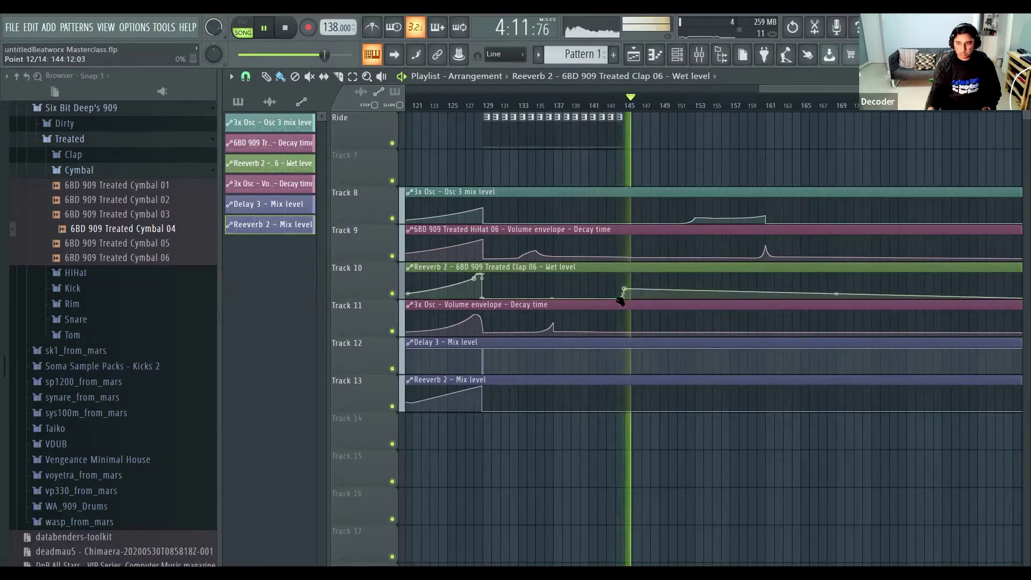
{"action": "left_click", "coordinate": [662, 287]}
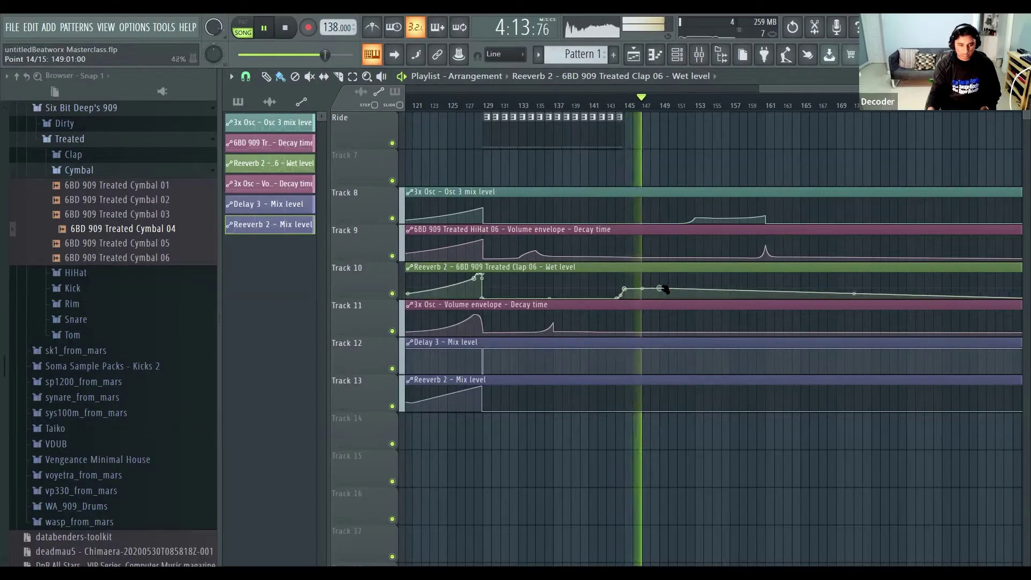
{"action": "scroll", "coordinate": [674, 417], "scroll_direction": "up", "scroll_amount": 2}
{"action": "scroll", "coordinate": [689, 441], "scroll_direction": "up", "scroll_amount": 1}
{"action": "left_click_drag", "start_coordinate": [681, 441], "coordinate": [690, 454]}
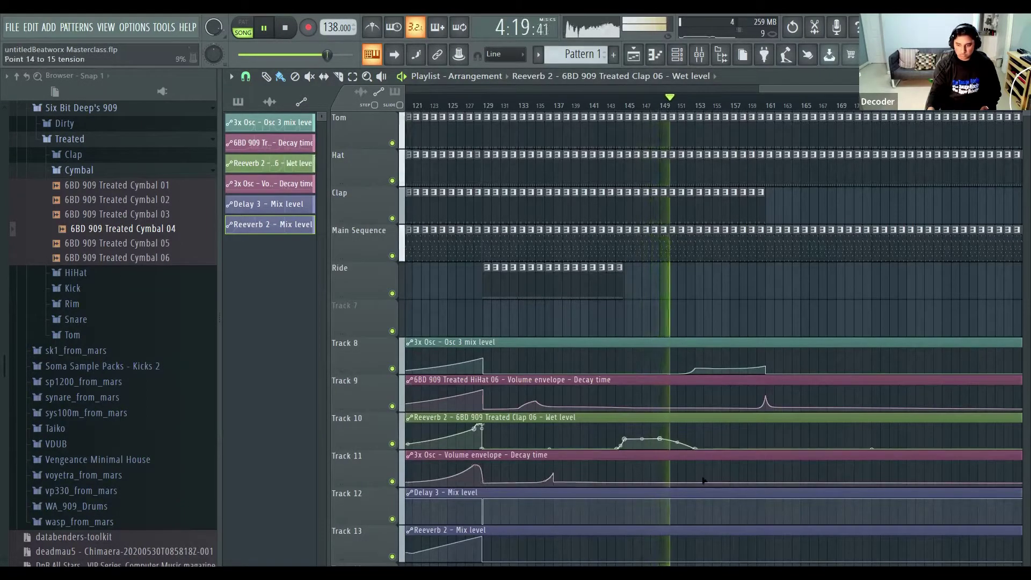
Raise the 3x Osc decay time from about bar 152 to 153, hold it, and drop it to the base level at bar 155.
{"action": "left_click_drag", "start_coordinate": [696, 480], "coordinate": [700, 473]}
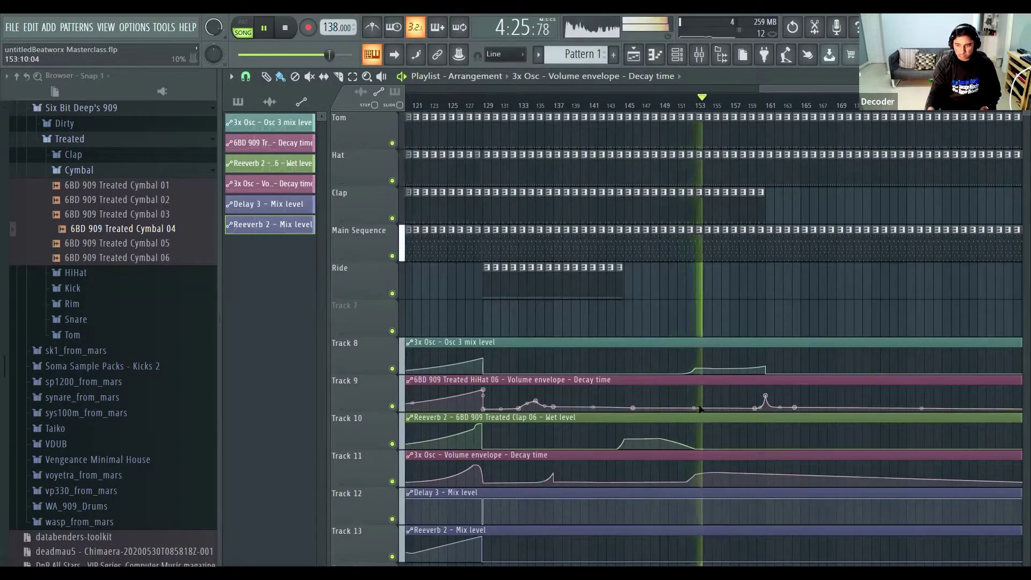
{"action": "left_click_drag", "start_coordinate": [713, 477], "coordinate": [713, 479]}
{"action": "left_click", "coordinate": [730, 481]}
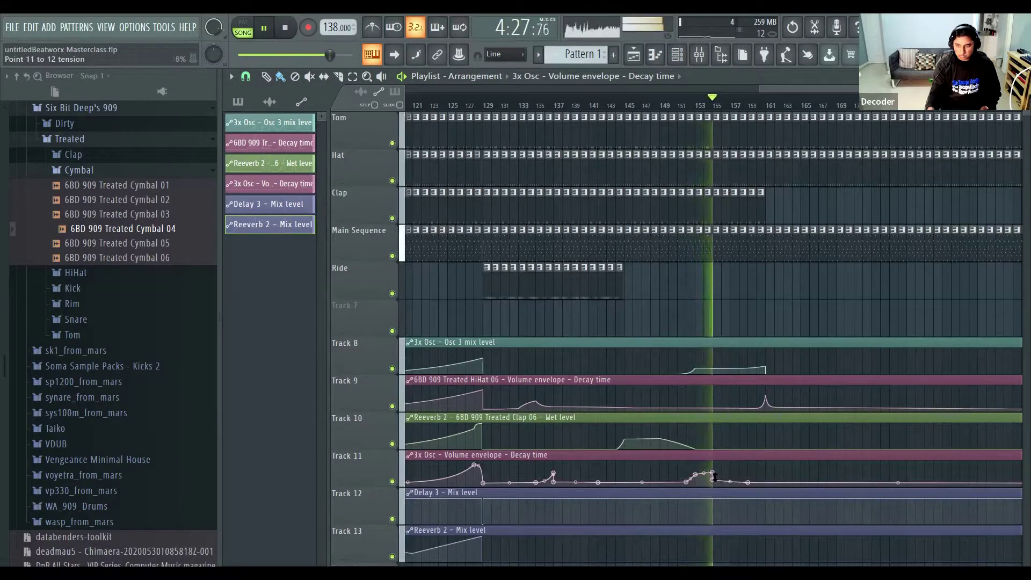
Add a small rounded rise in the HiHat 06 decay time from bar 157 to 159:13:00 and save the project.
{"action": "left_click", "coordinate": [738, 406]}
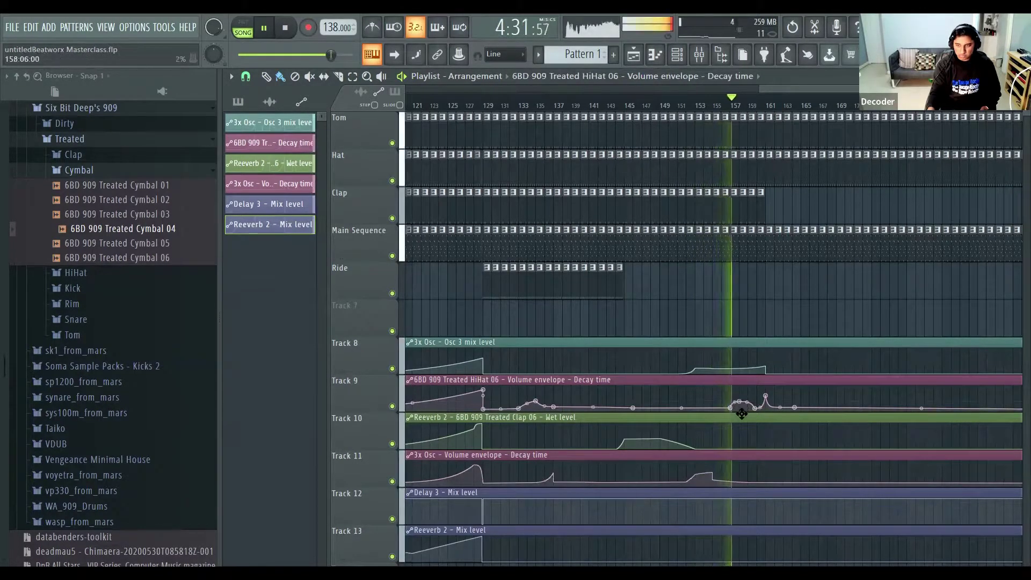
{"action": "scroll", "coordinate": [761, 398], "scroll_direction": "down", "scroll_amount": 1}
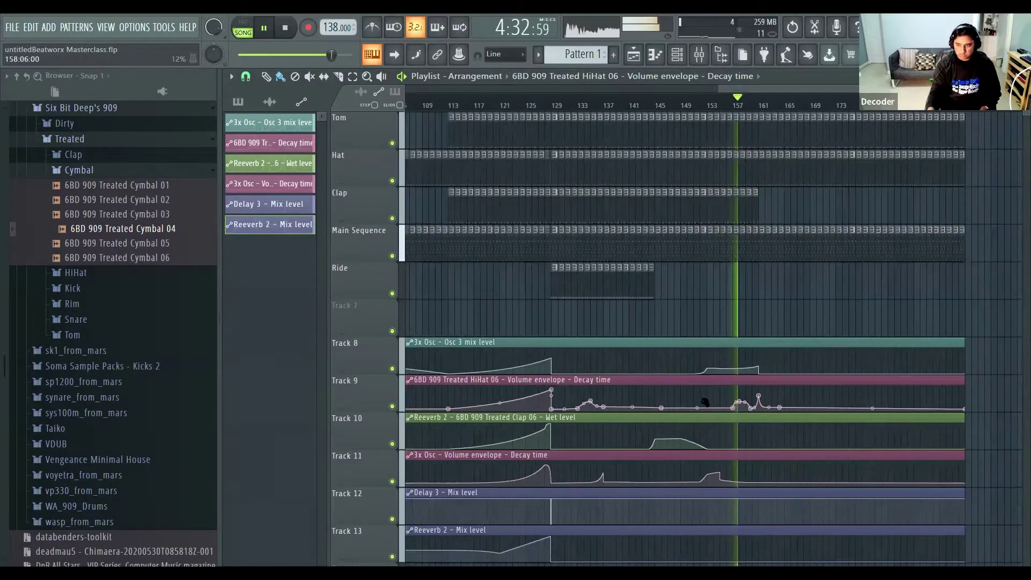
{"action": "scroll", "coordinate": [706, 403], "scroll_direction": "up", "scroll_amount": 2}
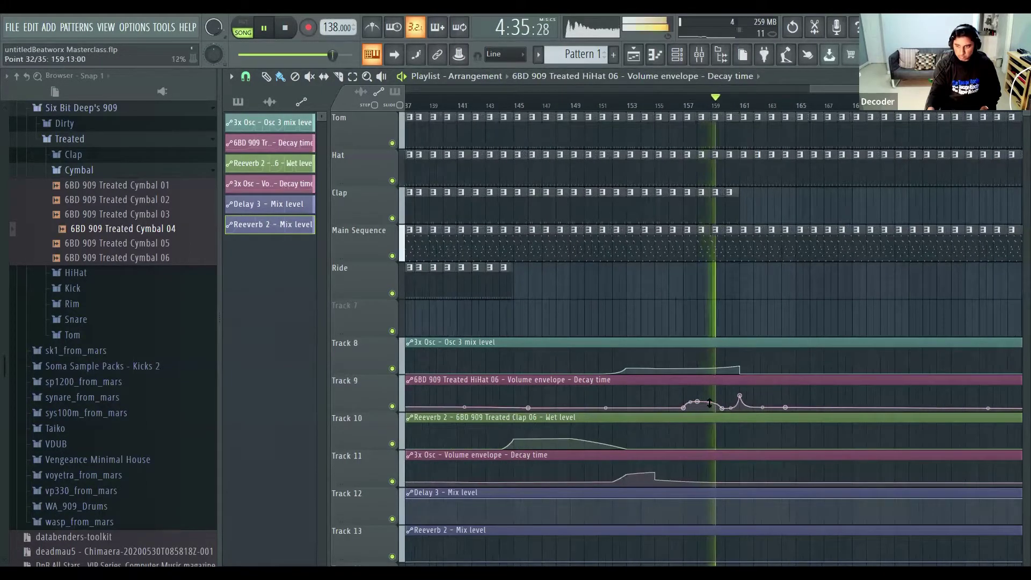
{"action": "key", "text": "ctrl+s"}
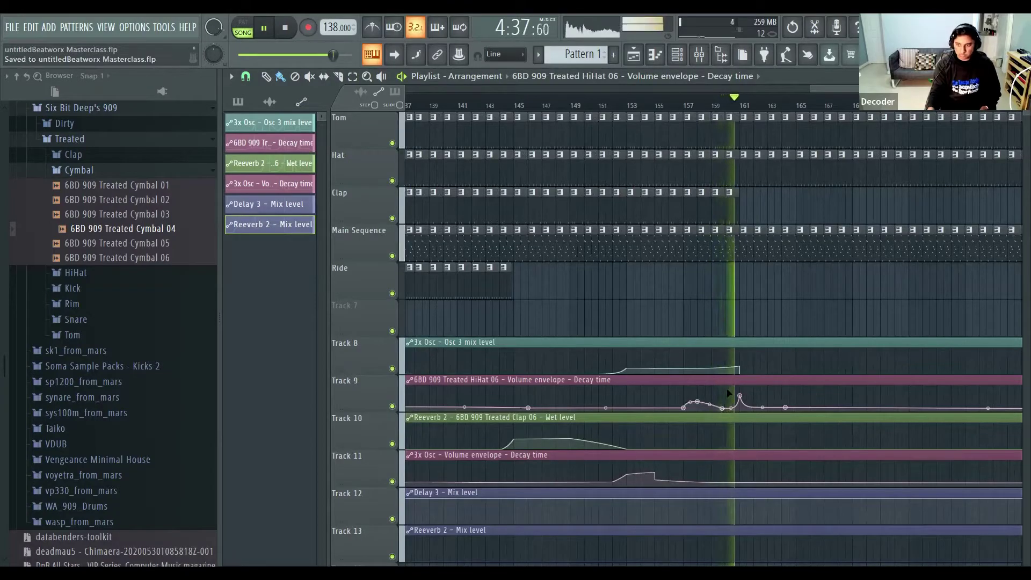
{"action": "scroll", "coordinate": [714, 322], "scroll_direction": "down", "scroll_amount": 2}
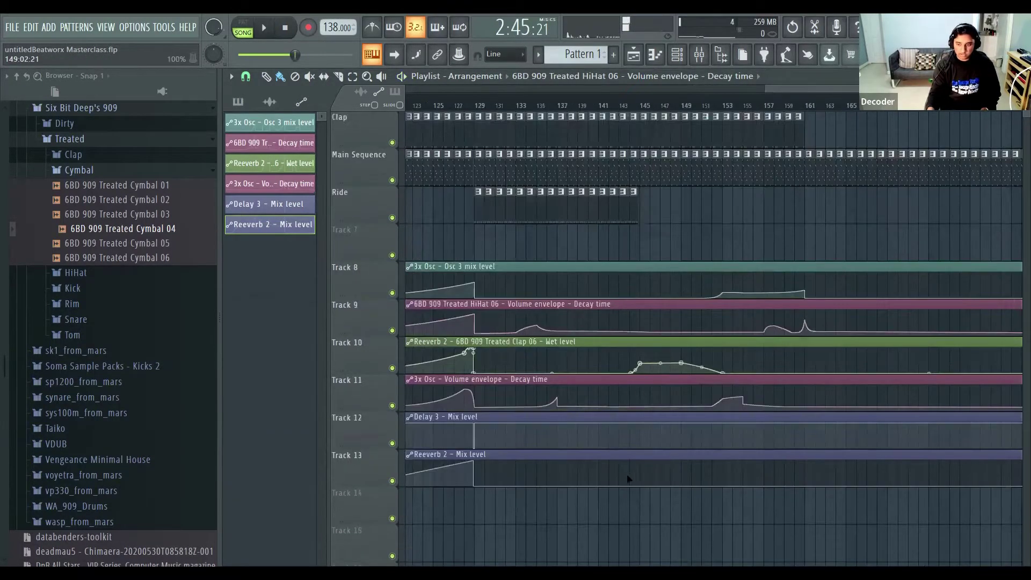
{"action": "scroll", "coordinate": [644, 478], "scroll_direction": "up", "scroll_amount": 2}
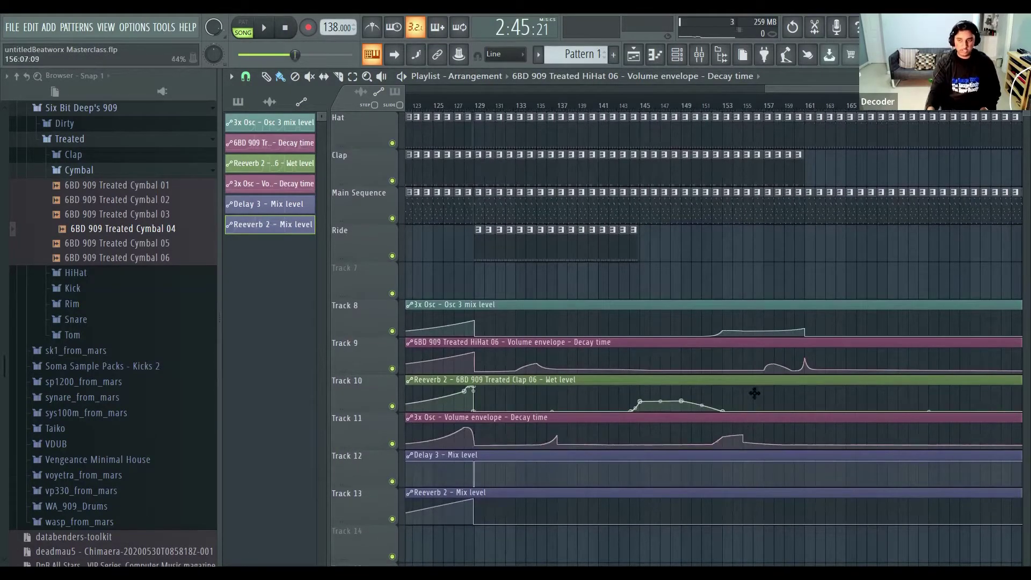
{"action": "scroll", "coordinate": [759, 399], "scroll_direction": "up", "scroll_amount": 2}
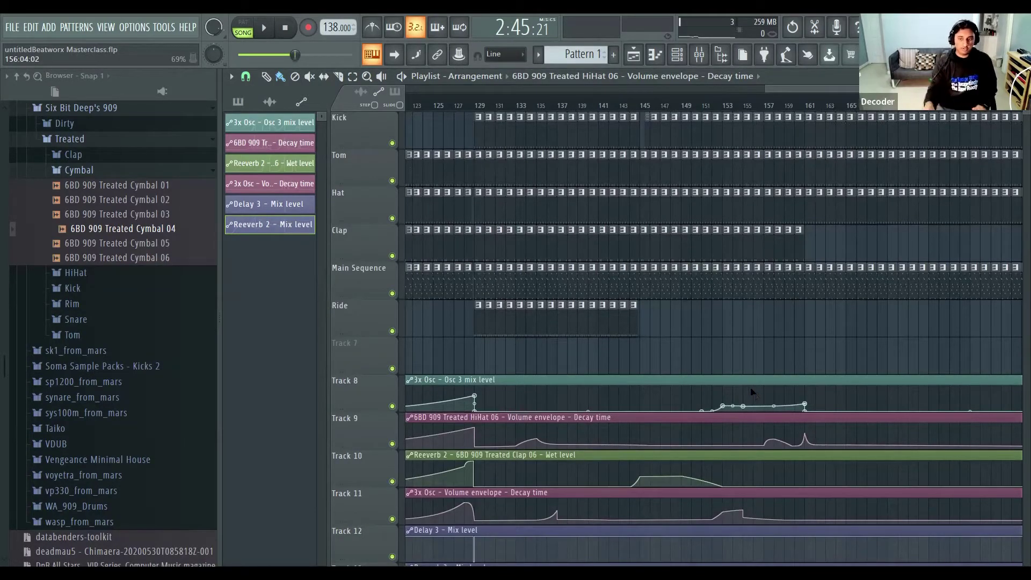
{"action": "scroll", "coordinate": [641, 320], "scroll_direction": "down", "scroll_amount": 2}
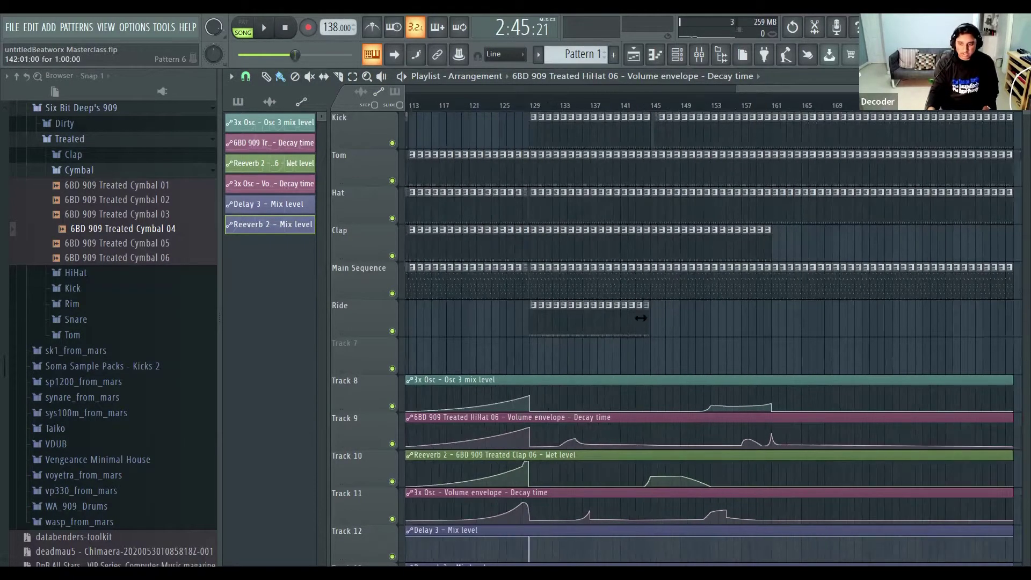
Review the arrangement around the Ride section from bar 129 to 145 and play back the transition from bar 96.
{"action": "left_click", "coordinate": [653, 296]}
{"action": "scroll", "coordinate": [696, 317], "scroll_direction": "up", "scroll_amount": 2}
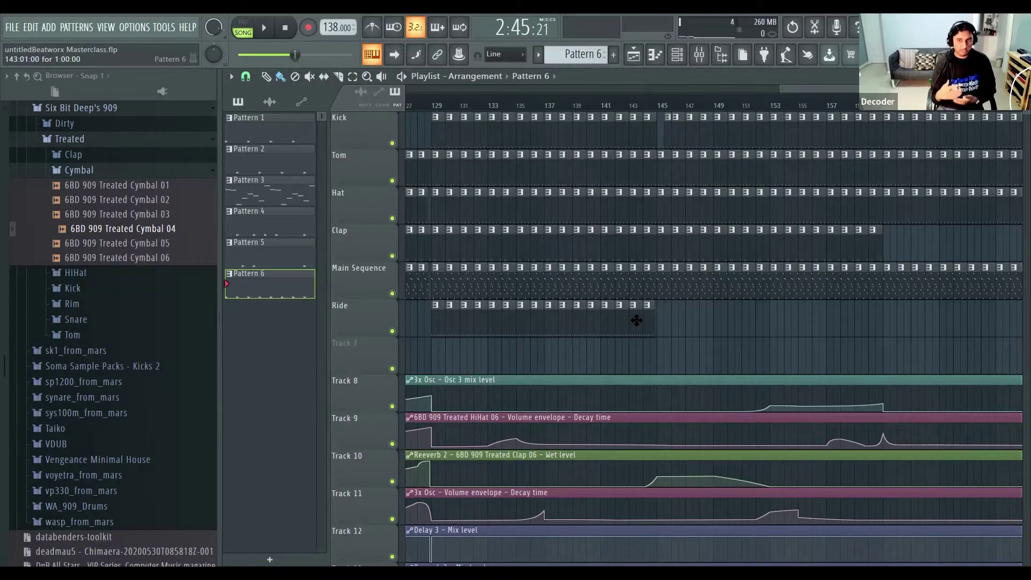
{"action": "scroll", "coordinate": [638, 317], "scroll_direction": "down", "scroll_amount": 1}
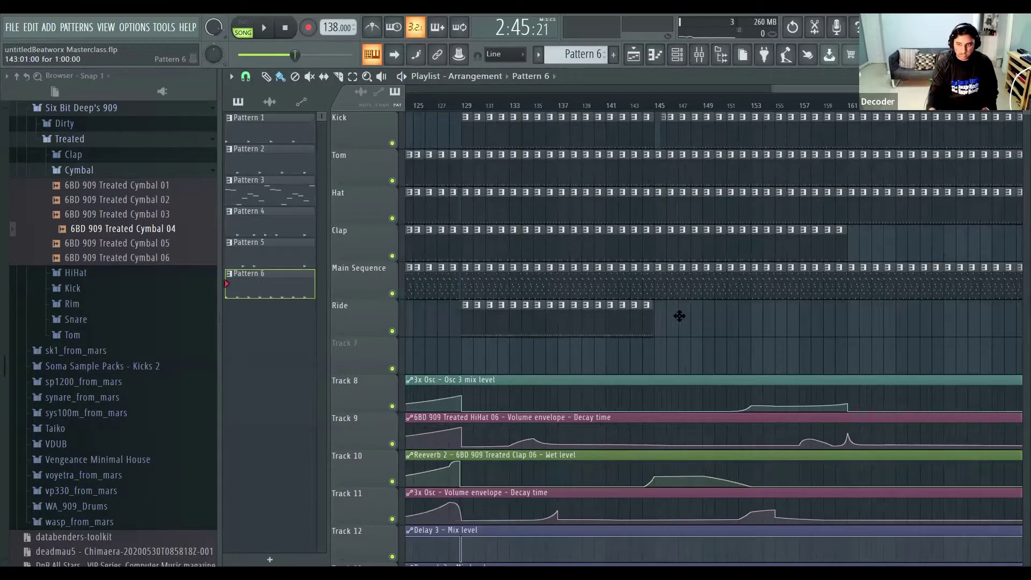
{"action": "scroll", "coordinate": [676, 316], "scroll_direction": "down", "scroll_amount": 2}
{"action": "scroll", "coordinate": [744, 277], "scroll_direction": "down", "scroll_amount": 2}
{"action": "scroll", "coordinate": [778, 330], "scroll_direction": "down", "scroll_amount": 3}
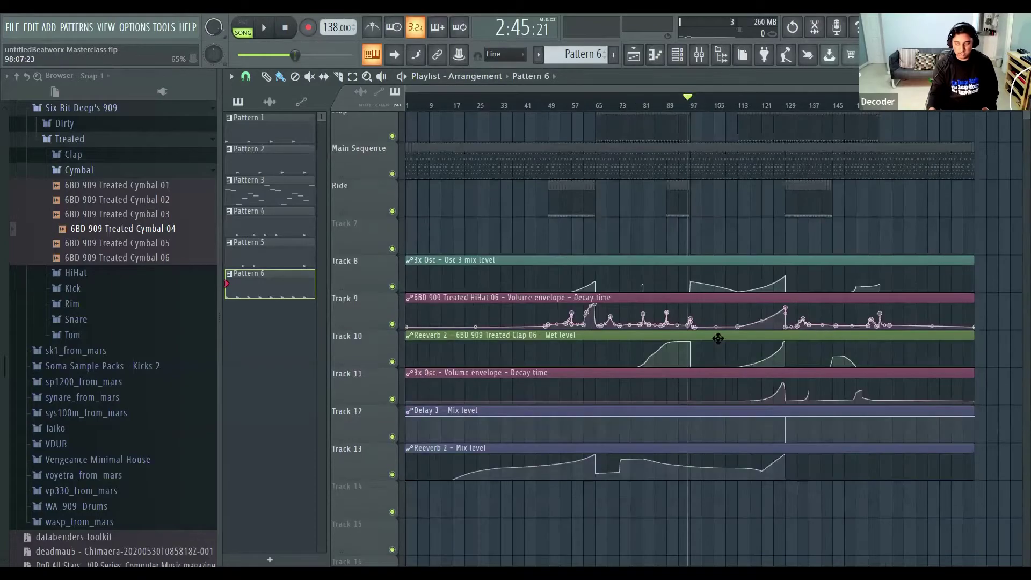
{"action": "scroll", "coordinate": [752, 341], "scroll_direction": "down", "scroll_amount": 2}
{"action": "key", "text": "space"}
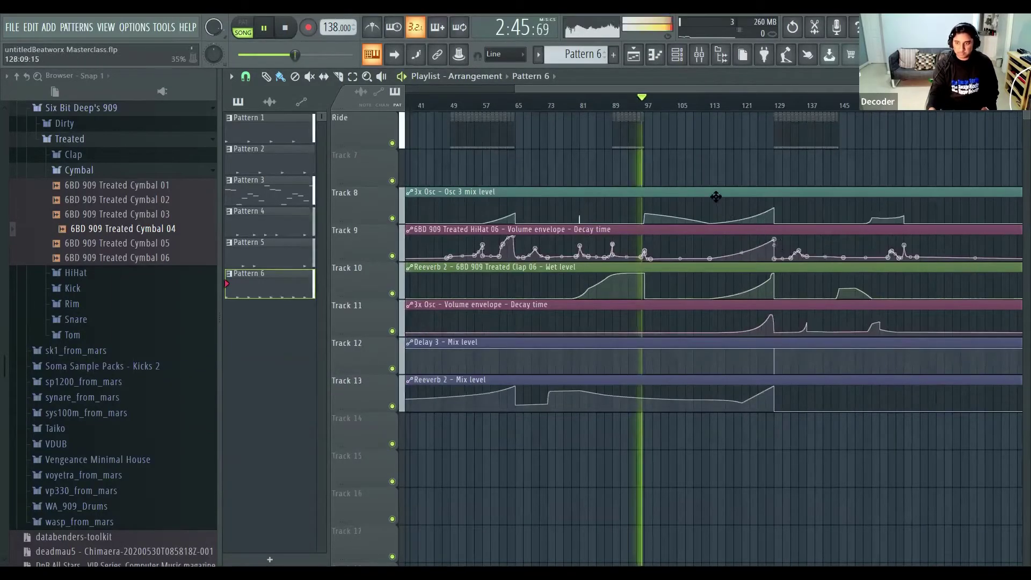
{"action": "scroll", "coordinate": [708, 199], "scroll_direction": "up", "scroll_amount": 1}
{"action": "scroll", "coordinate": [646, 200], "scroll_direction": "up", "scroll_amount": 4}
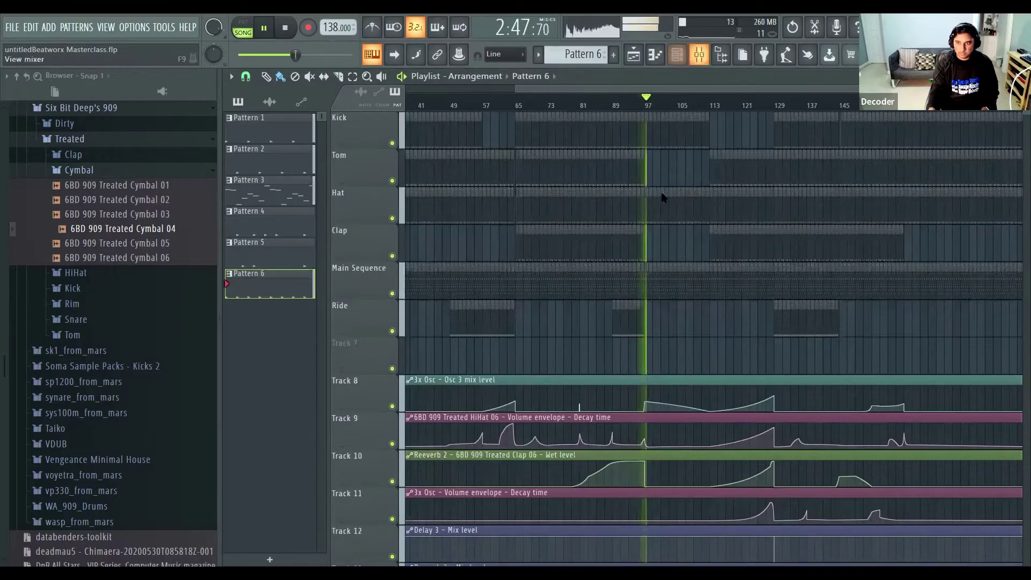
Play the track from bar 90 and set the Clap 06 Fruity Reeverb 2 decay time to 9.0 seconds in the mixer.
{"action": "key", "text": "F9"}
{"action": "key", "text": "space"}
{"action": "key", "text": "F9"}
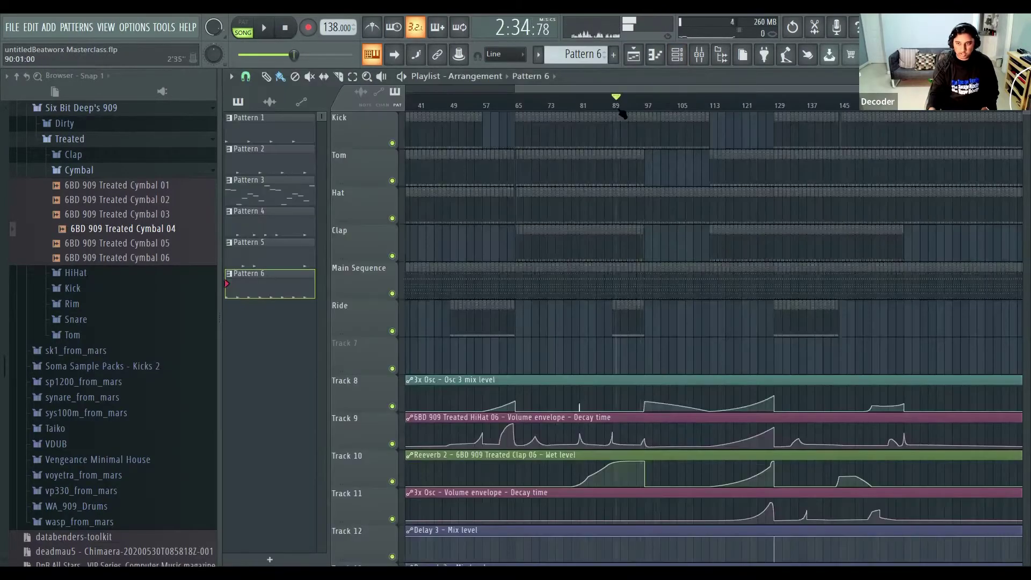
{"action": "left_click", "coordinate": [677, 55]}
{"action": "key", "text": "space"}
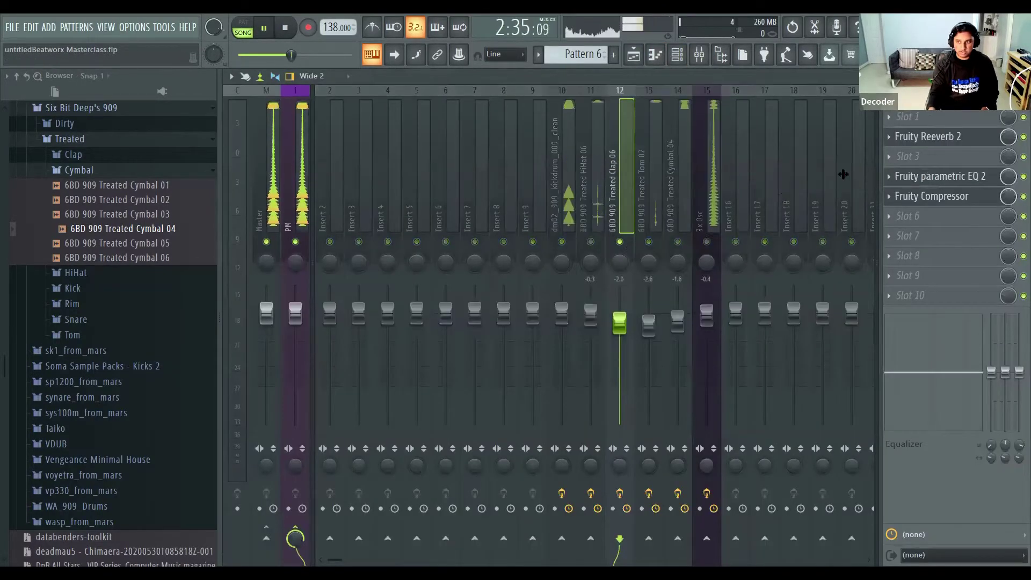
{"action": "left_click", "coordinate": [915, 138]}
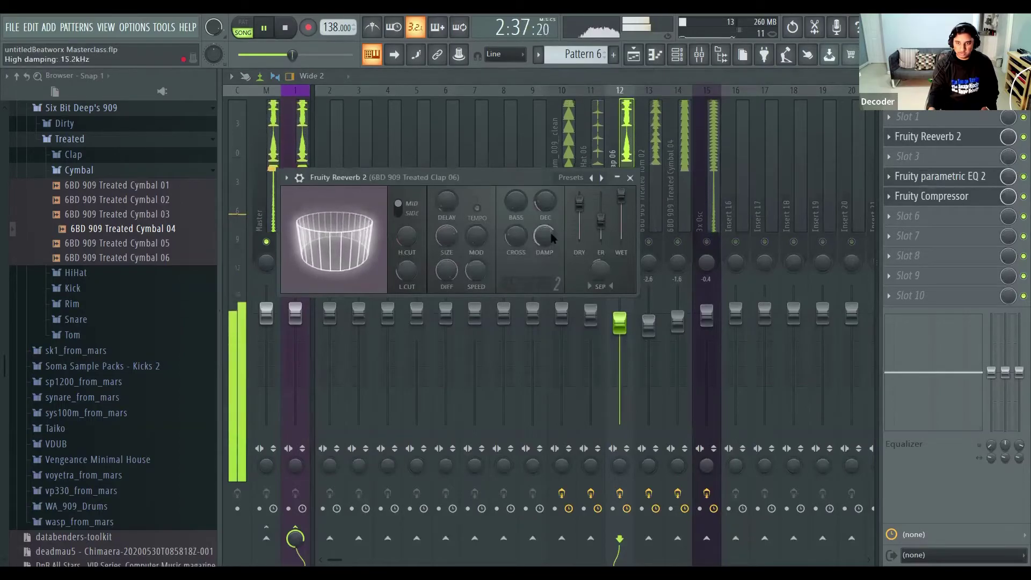
{"action": "key", "text": "space"}
{"action": "scroll", "coordinate": [539, 203], "scroll_direction": "up", "scroll_amount": 3}
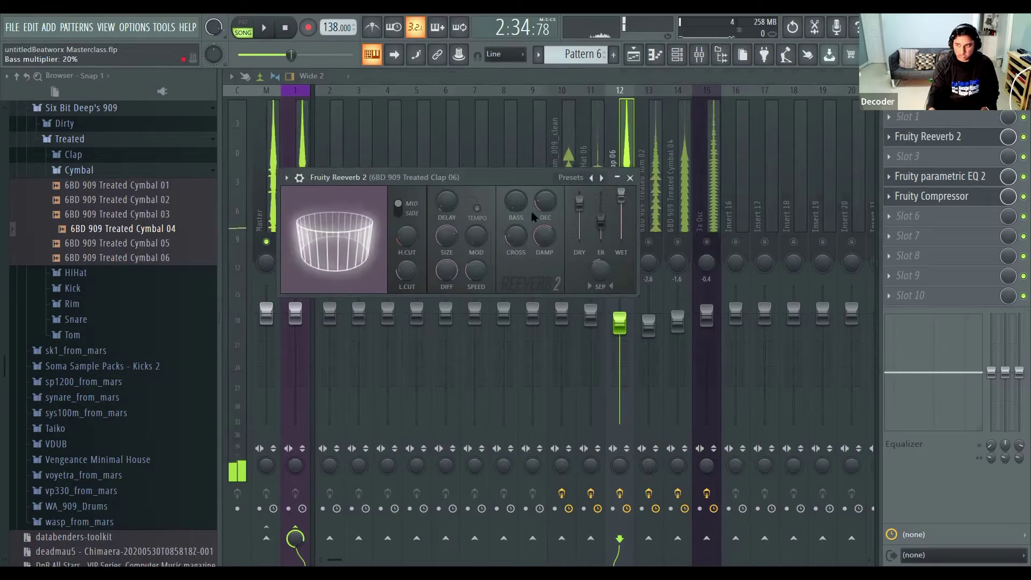
{"action": "scroll", "coordinate": [542, 211], "scroll_direction": "up", "scroll_amount": 5}
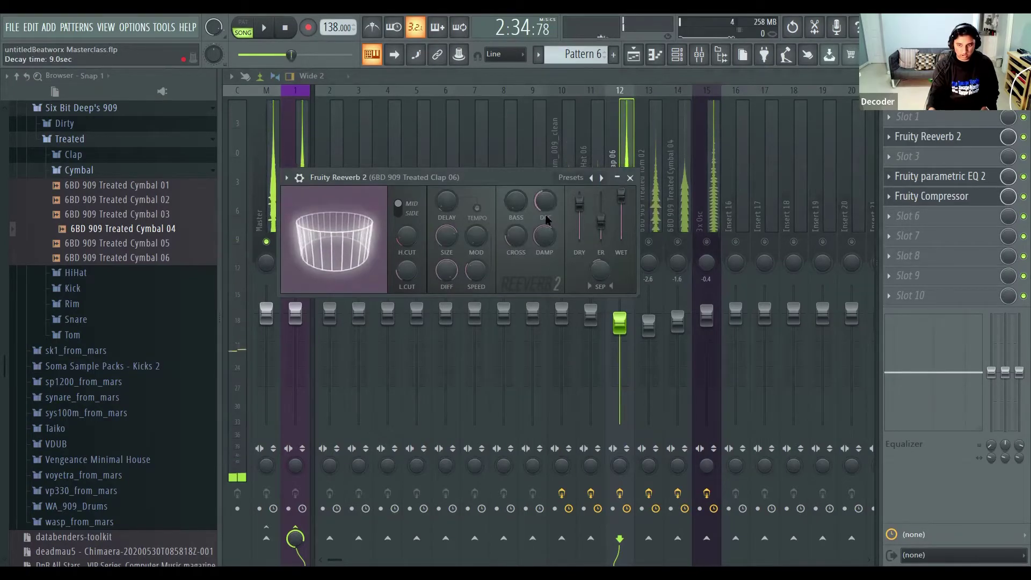
Adjust the Fruity Reeverb 2 mix level on the Clap 06 mixer track and take that track out of solo.
{"action": "left_click", "coordinate": [990, 138]}
{"action": "scroll", "coordinate": [1013, 146], "scroll_direction": "up", "scroll_amount": 5}
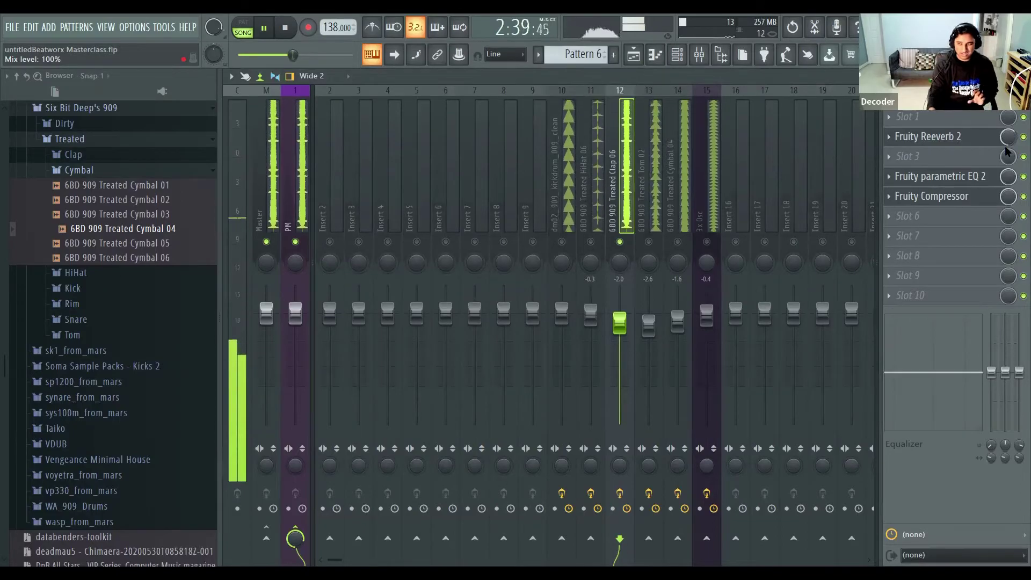
{"action": "right_click", "coordinate": [619, 242]}
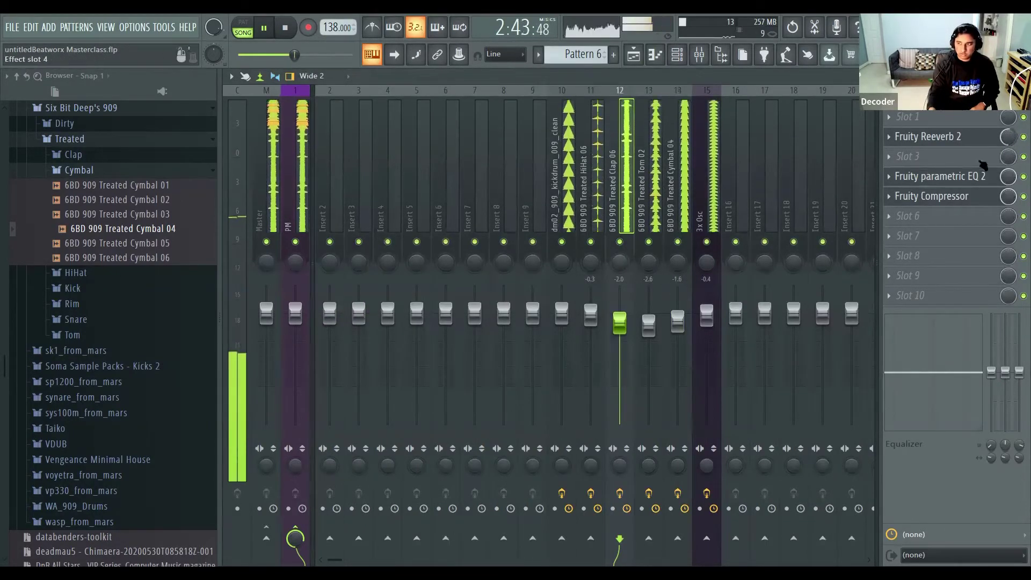
{"action": "left_click", "coordinate": [961, 140]}
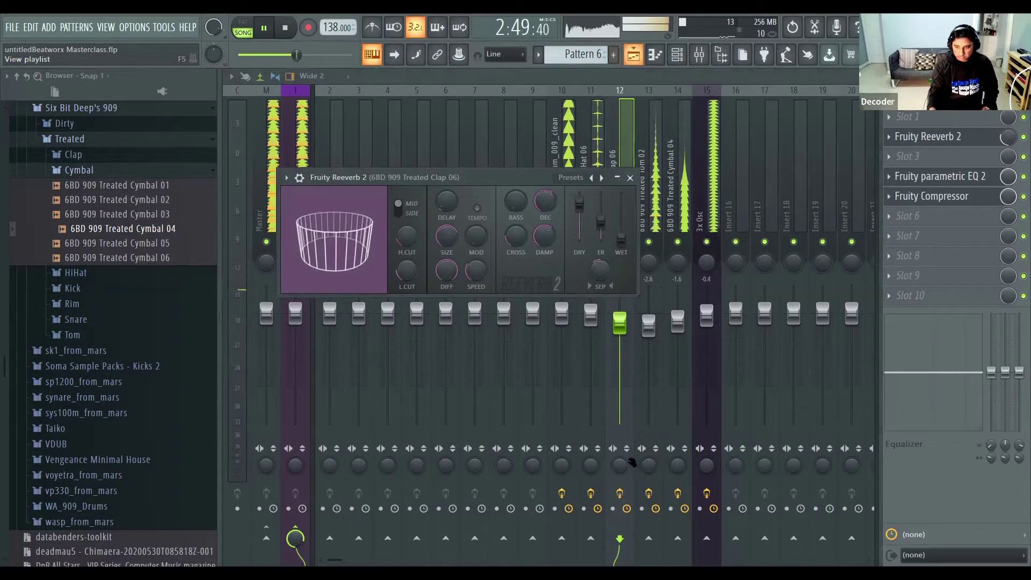
{"action": "key", "text": "F5"}
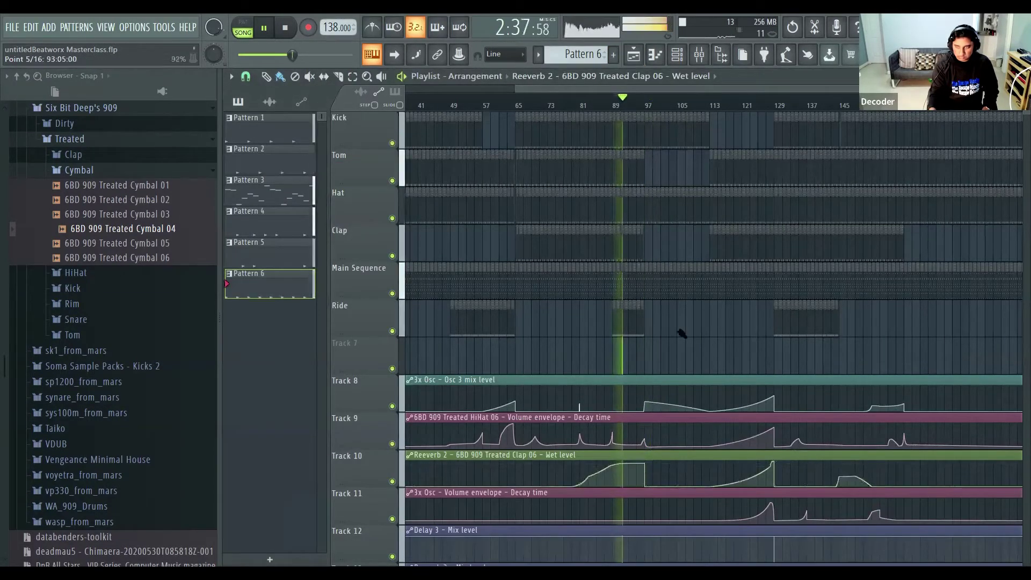
Readjust the Clap 06 reverb's decay time, turn on its tempo-based delay, and return to the playlist.
{"action": "left_click", "coordinate": [700, 54]}
{"action": "left_click", "coordinate": [913, 138]}
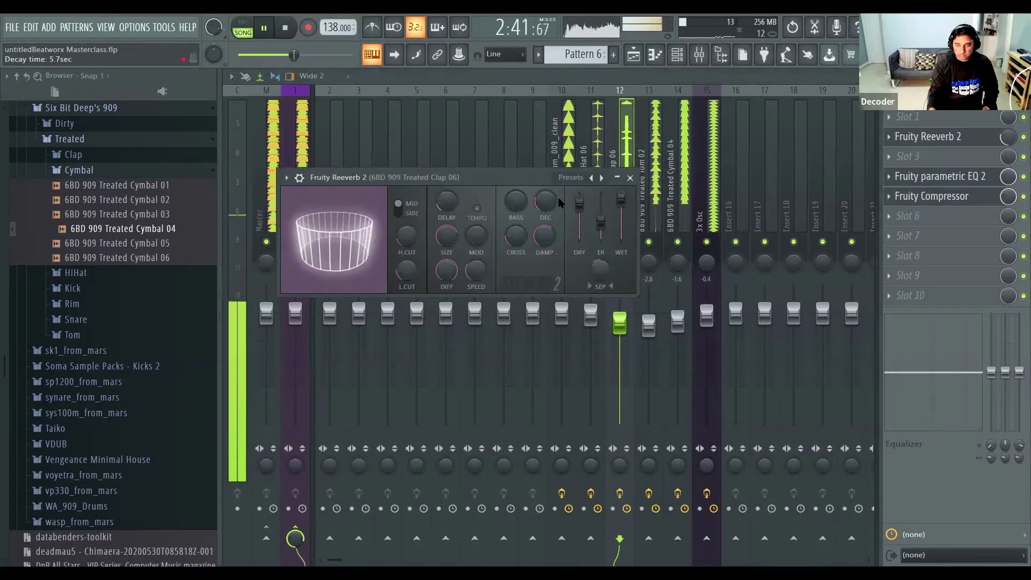
{"action": "left_click", "coordinate": [474, 208]}
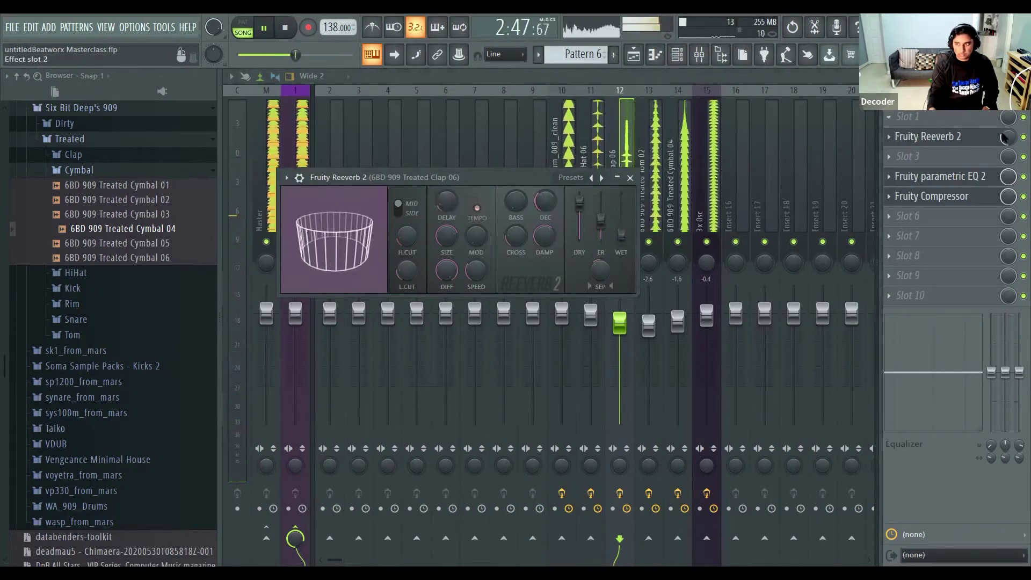
{"action": "left_click", "coordinate": [630, 178]}
{"action": "left_click", "coordinate": [633, 53]}
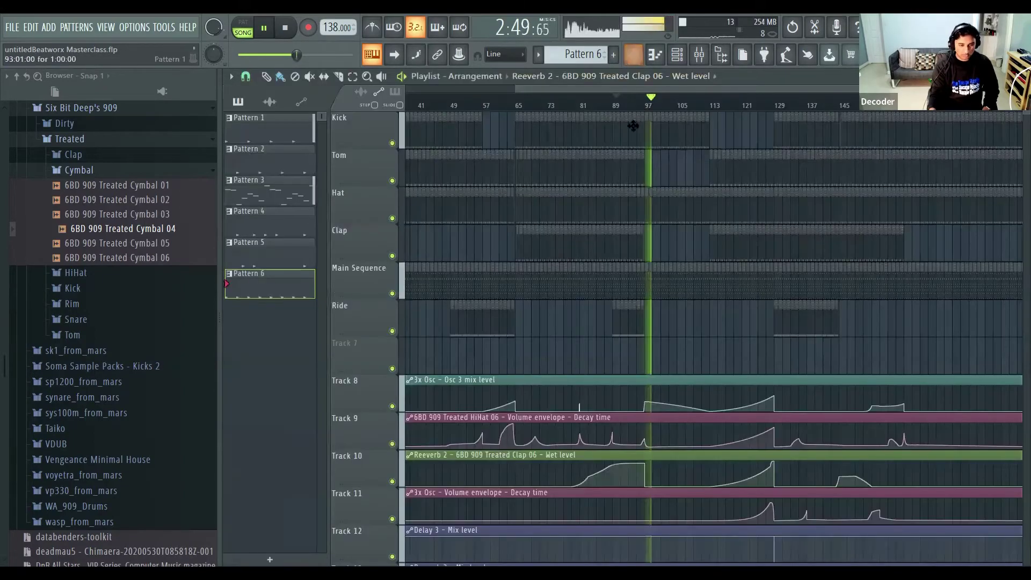
Replace the Clap 06 wet level's sudden drop at bar 97 with a curved fade-out ending about bar 108.
{"action": "scroll", "coordinate": [542, 301], "scroll_direction": "up", "scroll_amount": 3}
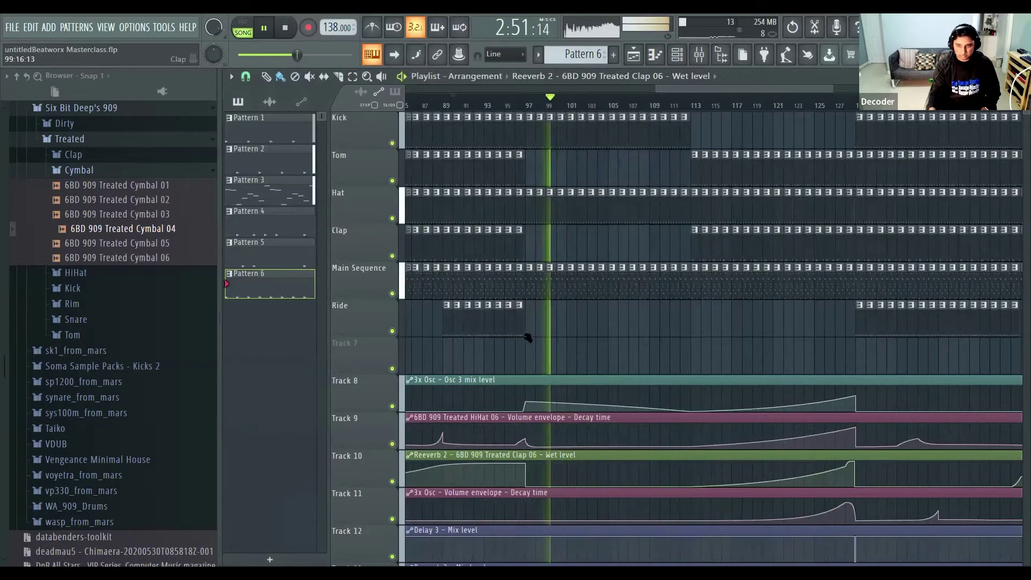
{"action": "scroll", "coordinate": [528, 338], "scroll_direction": "down", "scroll_amount": 4}
{"action": "scroll", "coordinate": [528, 131], "scroll_direction": "down", "scroll_amount": 1}
{"action": "left_click", "coordinate": [521, 123]}
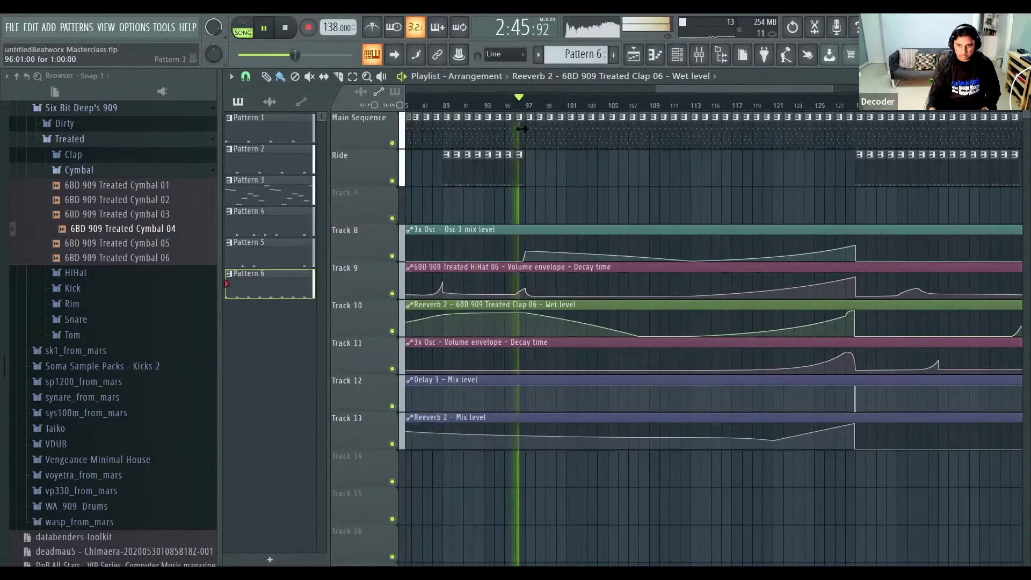
{"action": "scroll", "coordinate": [525, 136], "scroll_direction": "up", "scroll_amount": 4}
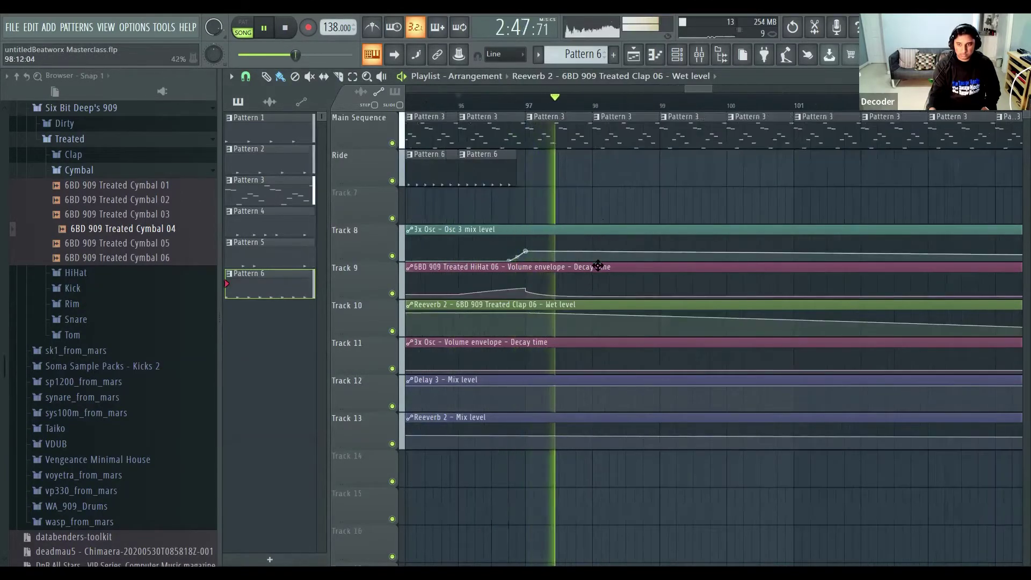
{"action": "scroll", "coordinate": [612, 274], "scroll_direction": "down", "scroll_amount": 2}
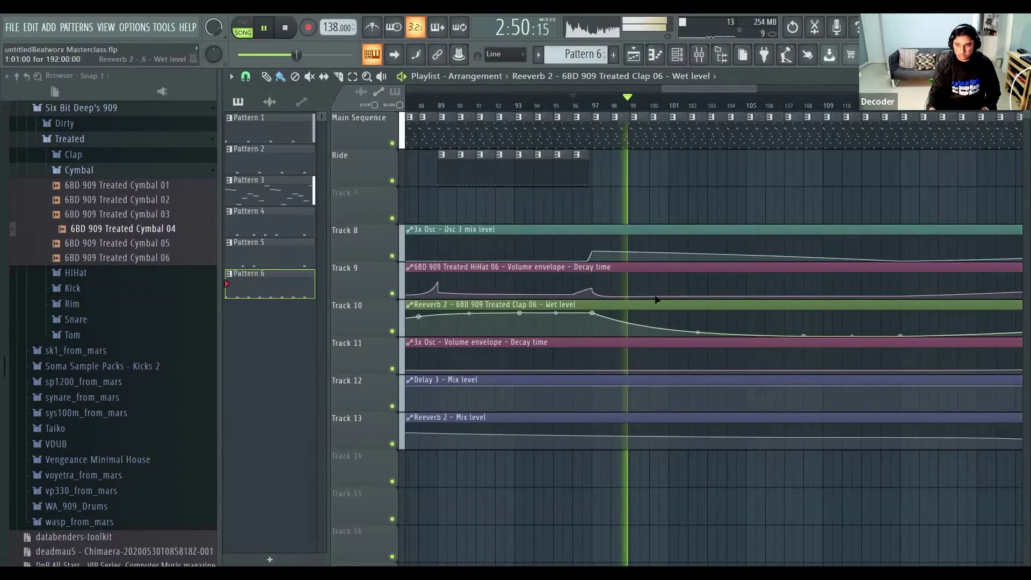
Raise the HiHat 06 decay time sharply at bar 101, hold it to 90% at bar 105, and curve it down to base by bar 113.
{"action": "scroll", "coordinate": [659, 296], "scroll_direction": "down", "scroll_amount": 2}
{"action": "left_click_drag", "start_coordinate": [654, 295], "coordinate": [655, 278]}
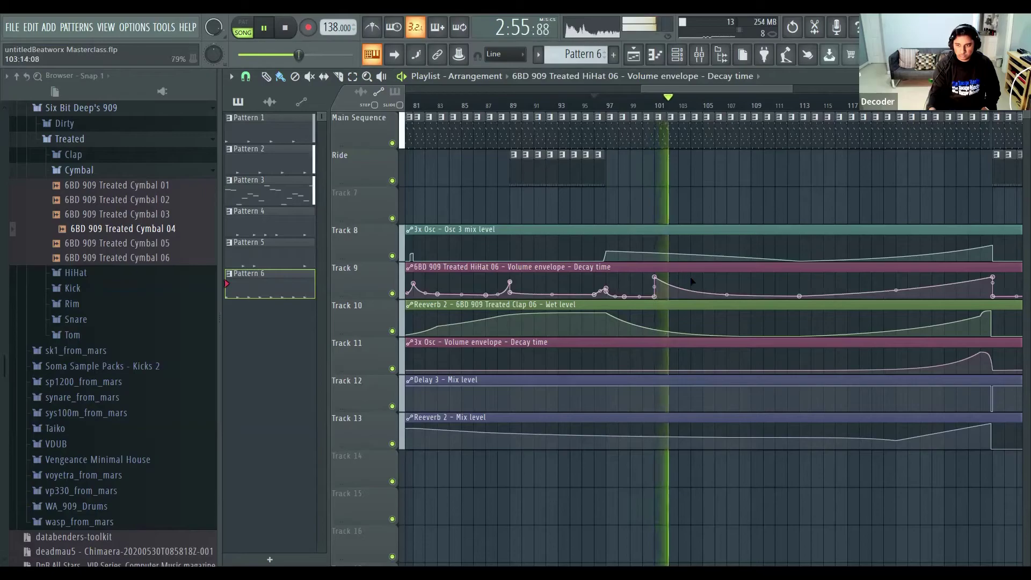
{"action": "left_click_drag", "start_coordinate": [701, 288], "coordinate": [702, 276]}
{"action": "scroll", "coordinate": [707, 278], "scroll_direction": "up", "scroll_amount": 3}
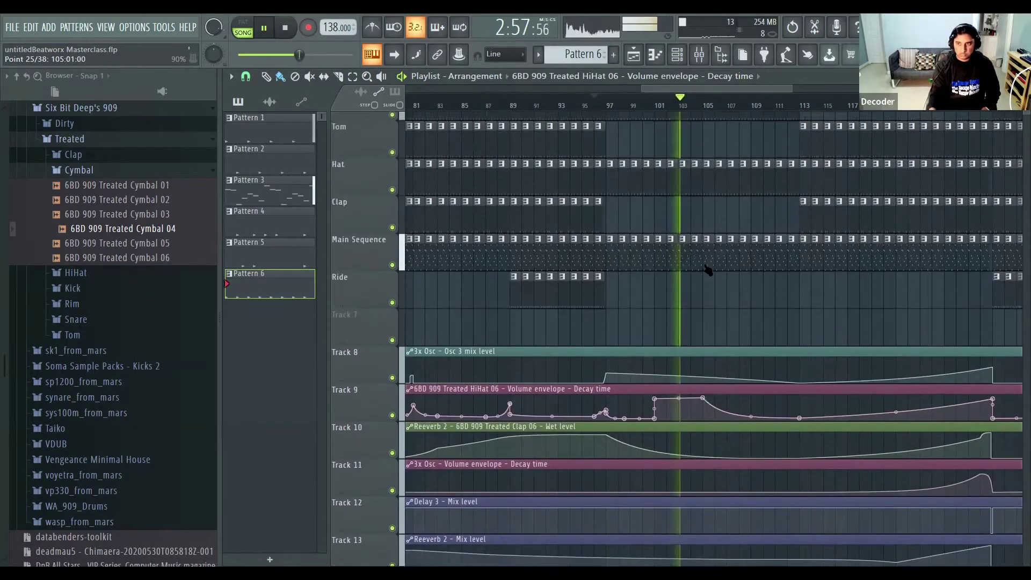
{"action": "scroll", "coordinate": [736, 290], "scroll_direction": "down", "scroll_amount": 3}
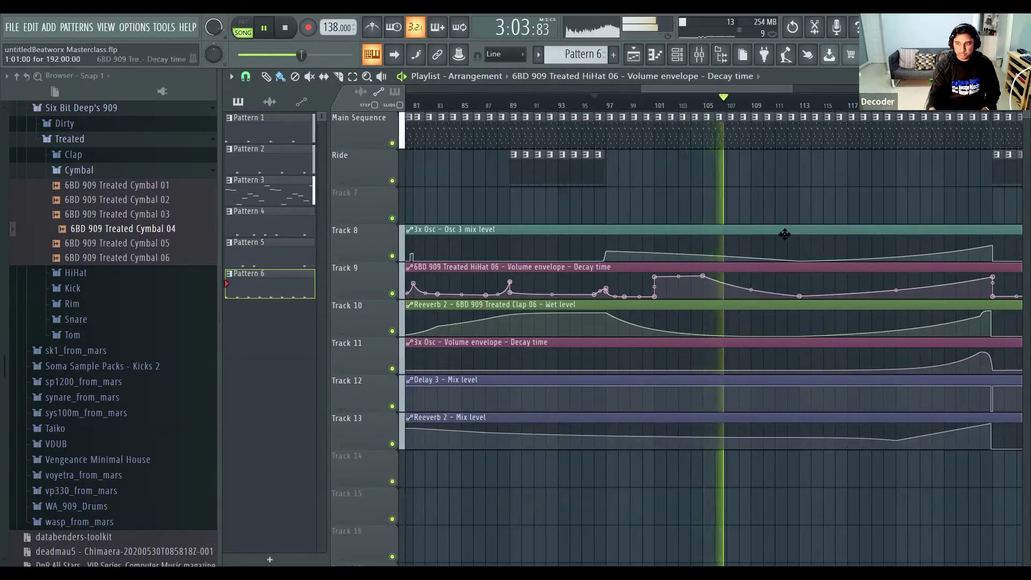
{"action": "left_click_drag", "start_coordinate": [750, 289], "coordinate": [751, 301]}
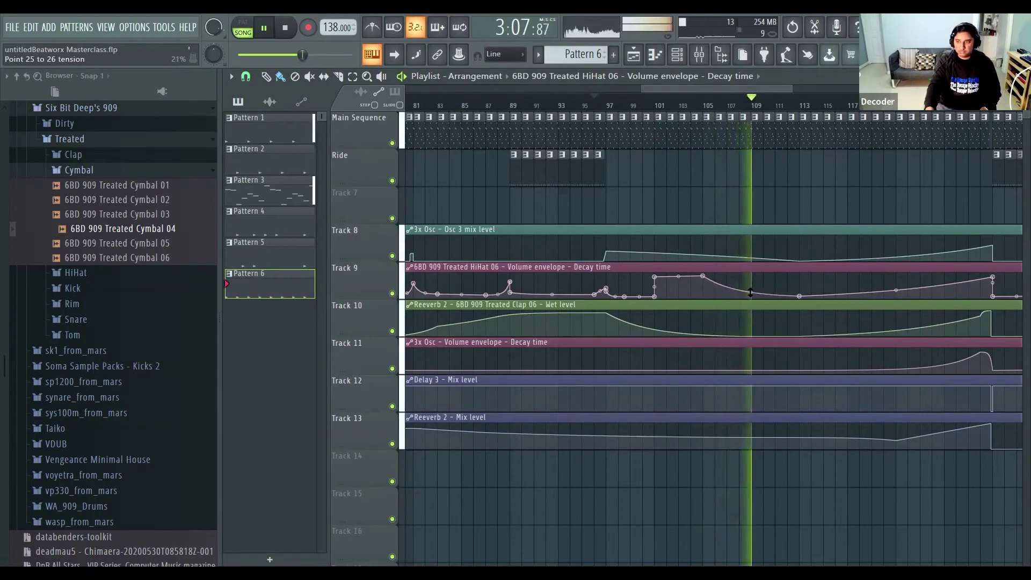
Review the breakdown leading into bar 113, and play back the transition into bar 129 from bar 127.
{"action": "scroll", "coordinate": [789, 258], "scroll_direction": "up", "scroll_amount": 3}
{"action": "scroll", "coordinate": [790, 161], "scroll_direction": "up", "scroll_amount": 3}
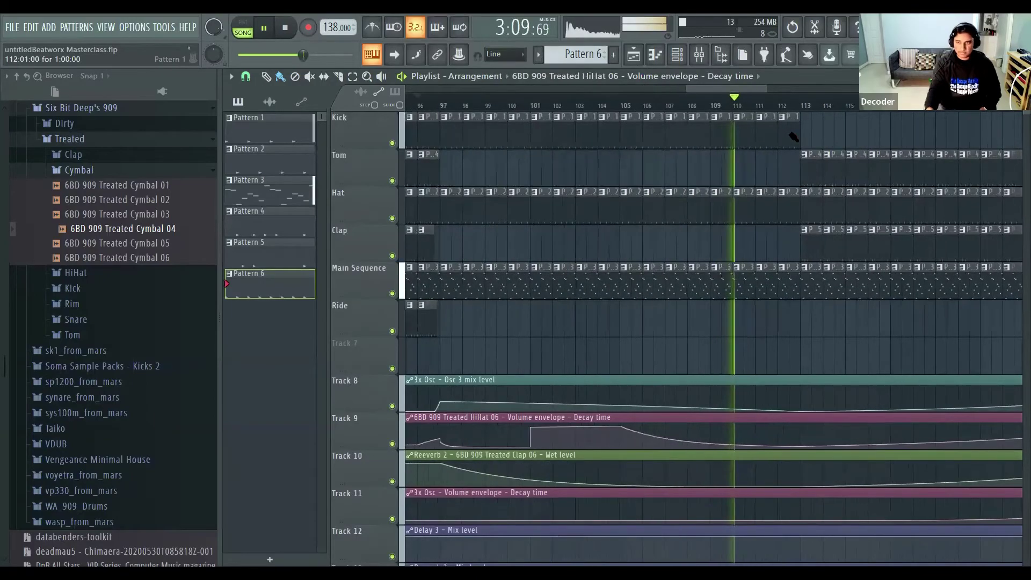
{"action": "scroll", "coordinate": [793, 137], "scroll_direction": "up", "scroll_amount": 4}
{"action": "scroll", "coordinate": [793, 137], "scroll_direction": "down", "scroll_amount": 2}
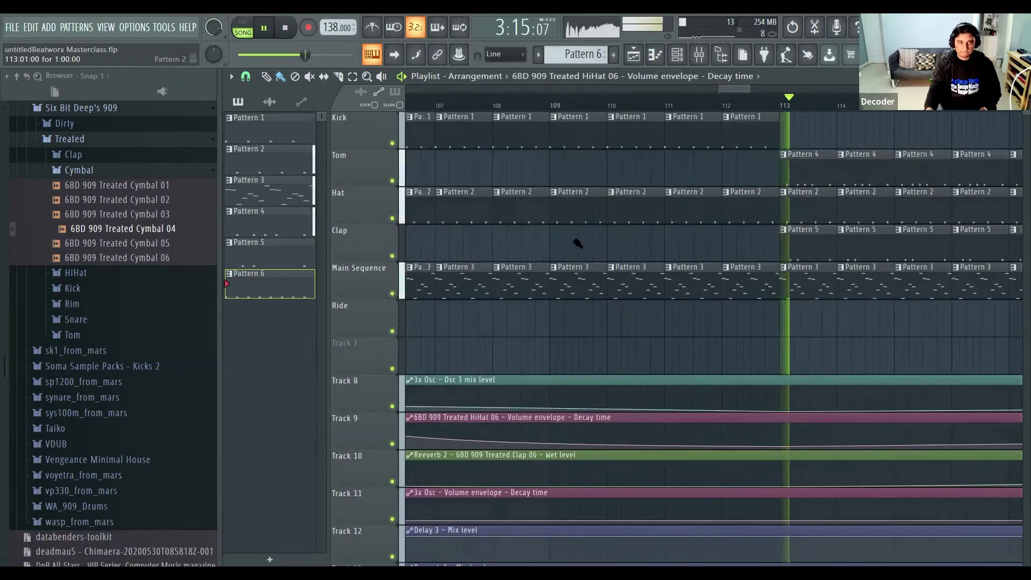
{"action": "scroll", "coordinate": [577, 243], "scroll_direction": "down", "scroll_amount": 2}
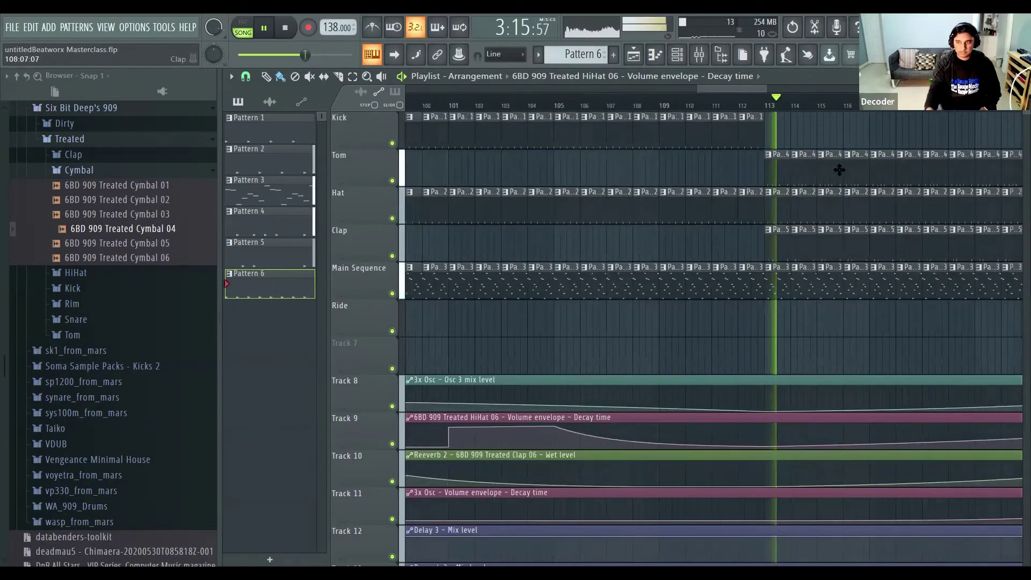
{"action": "scroll", "coordinate": [839, 177], "scroll_direction": "down", "scroll_amount": 4}
{"action": "scroll", "coordinate": [784, 109], "scroll_direction": "down", "scroll_amount": 3}
{"action": "left_click", "coordinate": [783, 107]}
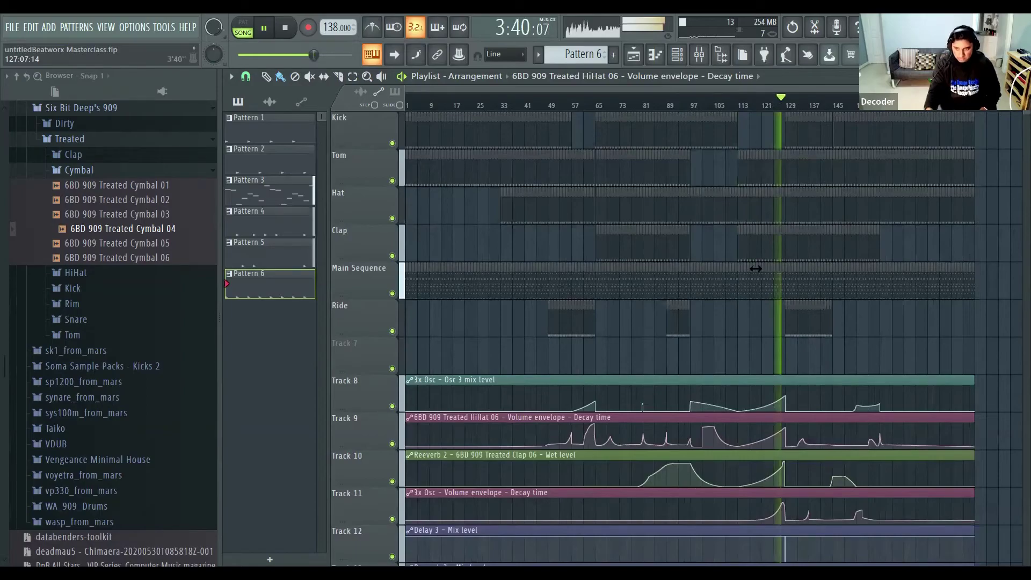
{"action": "scroll", "coordinate": [755, 268], "scroll_direction": "up", "scroll_amount": 5}
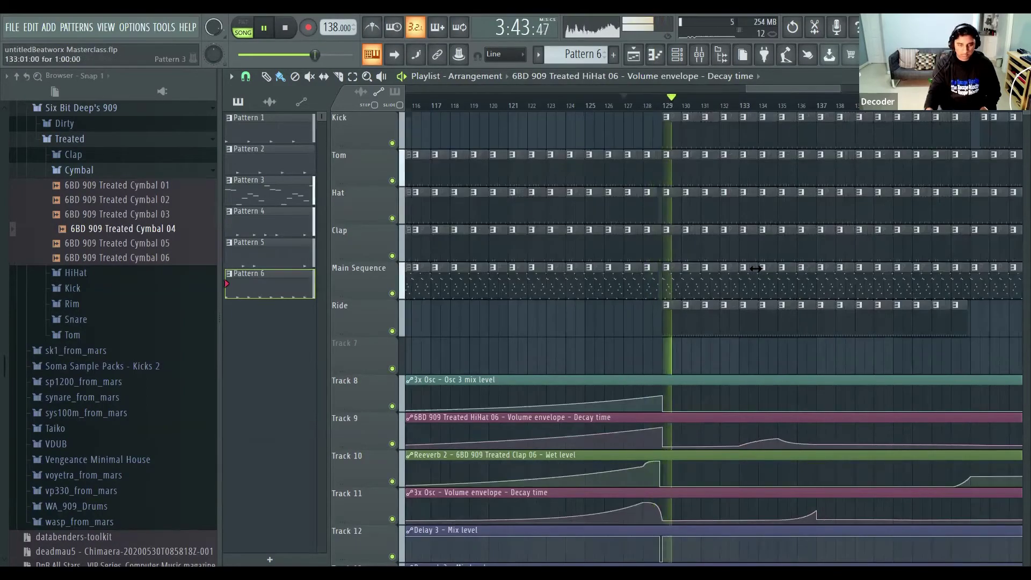
{"action": "key", "text": "space"}
Listen from about bar 93 through the breakdown and from about bar 111 to check the automation transitions.
{"action": "scroll", "coordinate": [600, 110], "scroll_direction": "down", "scroll_amount": 2}
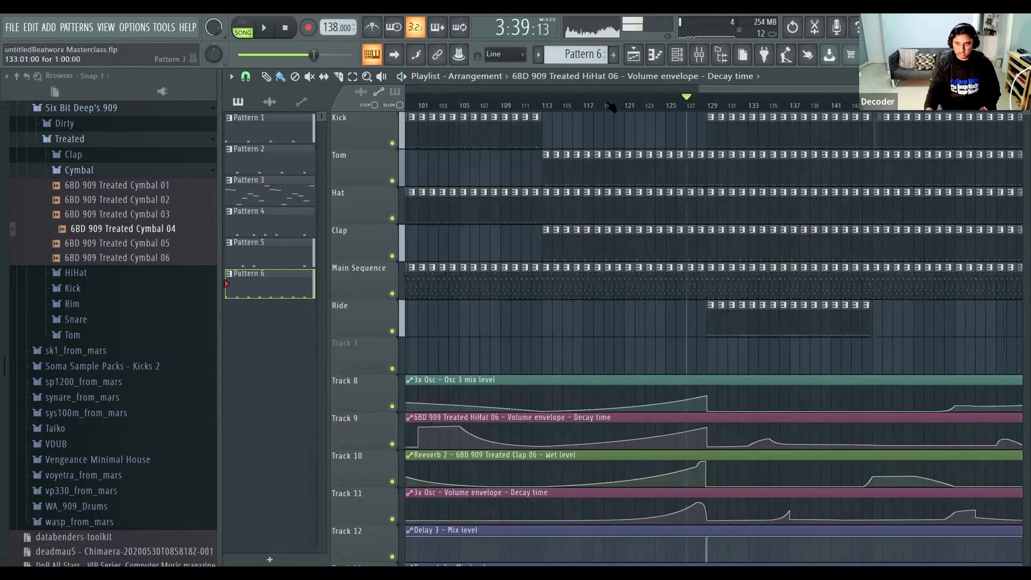
{"action": "scroll", "coordinate": [596, 108], "scroll_direction": "down", "scroll_amount": 2}
{"action": "left_click", "coordinate": [593, 106]}
{"action": "key", "text": "space"}
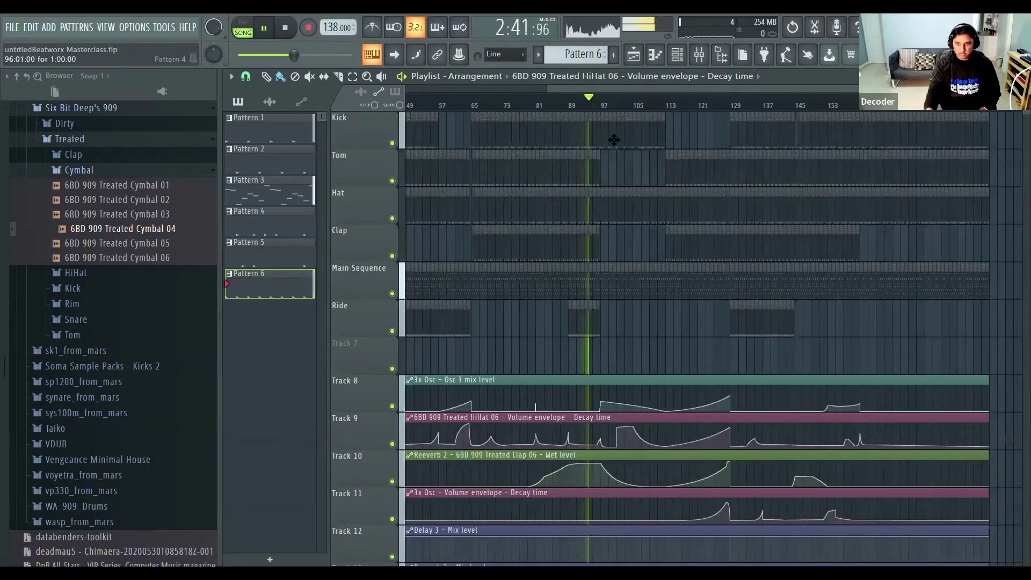
{"action": "scroll", "coordinate": [604, 110], "scroll_direction": "up", "scroll_amount": 1}
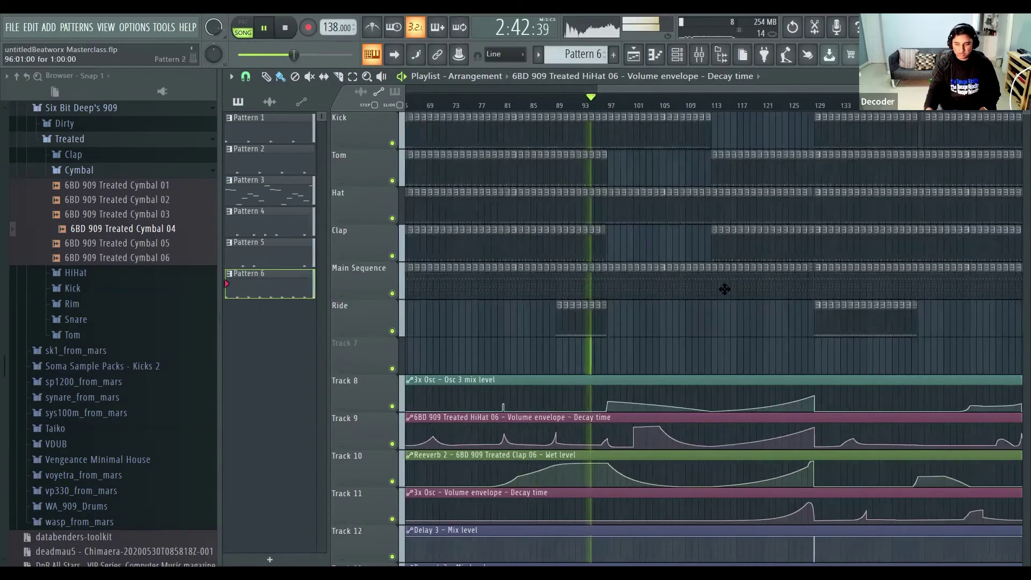
{"action": "scroll", "coordinate": [633, 154], "scroll_direction": "up", "scroll_amount": 3}
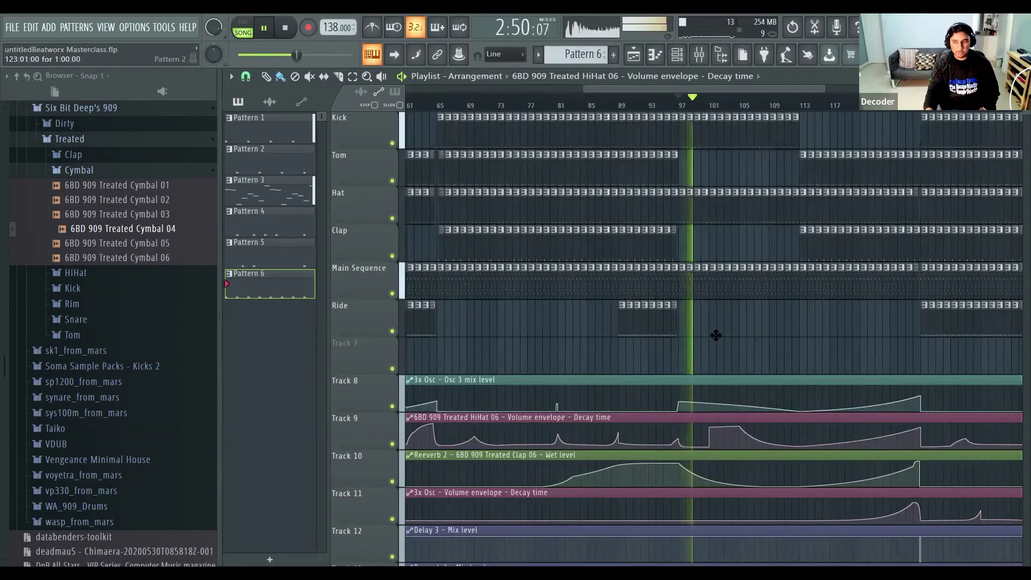
{"action": "scroll", "coordinate": [716, 335], "scroll_direction": "down", "scroll_amount": 3}
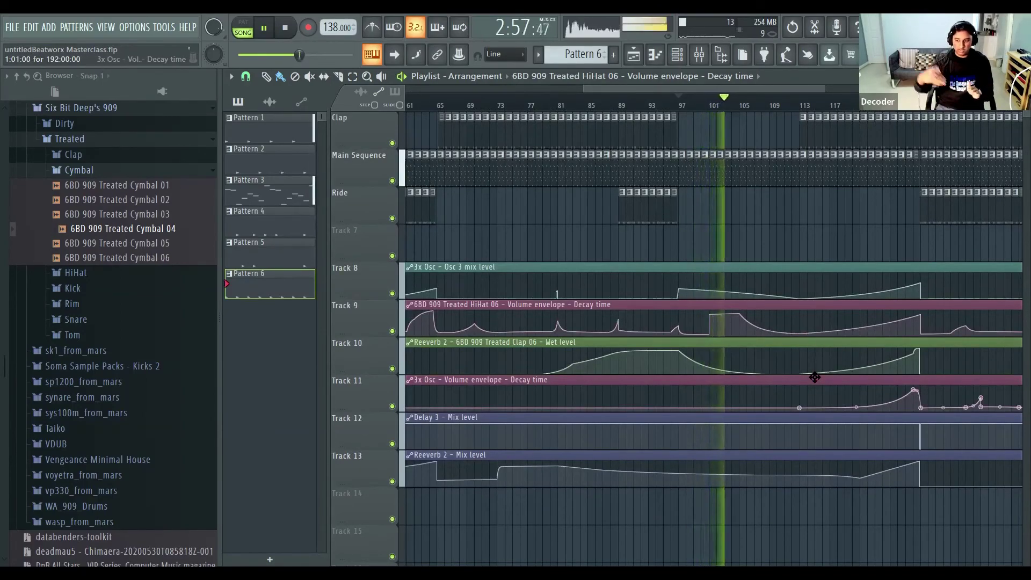
{"action": "left_click", "coordinate": [785, 108]}
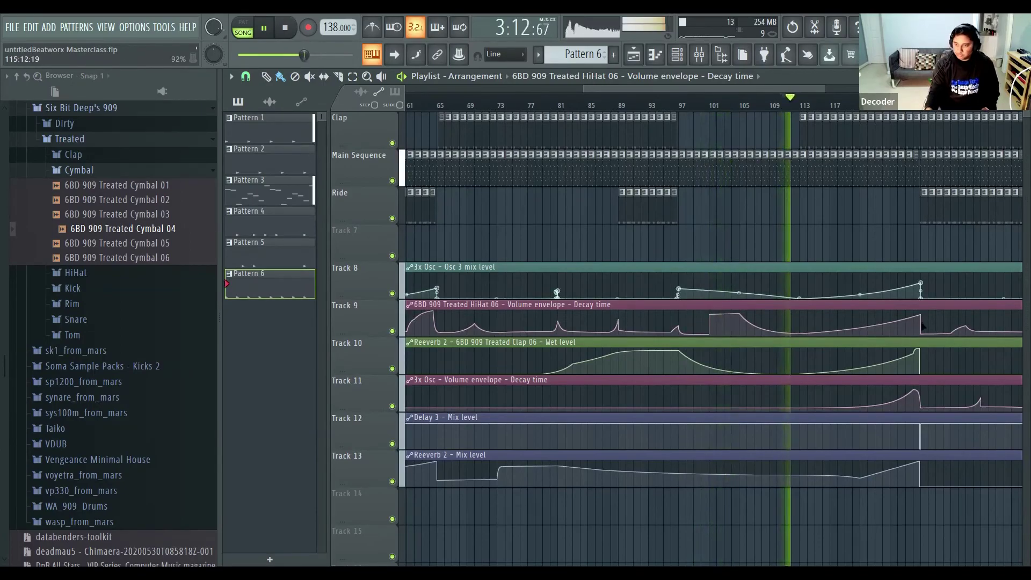
{"action": "scroll", "coordinate": [922, 326], "scroll_direction": "right", "scroll_amount": 3}
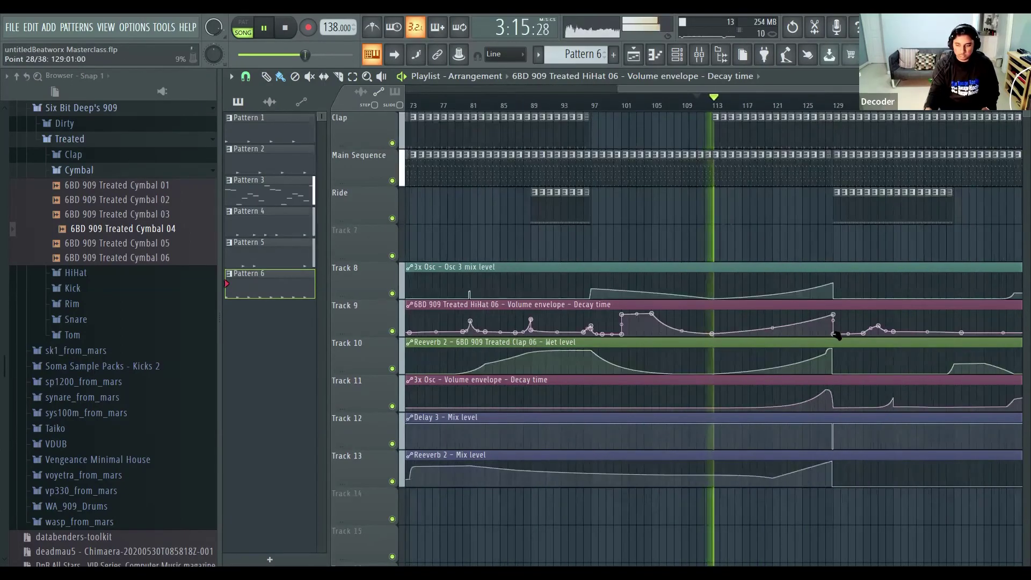